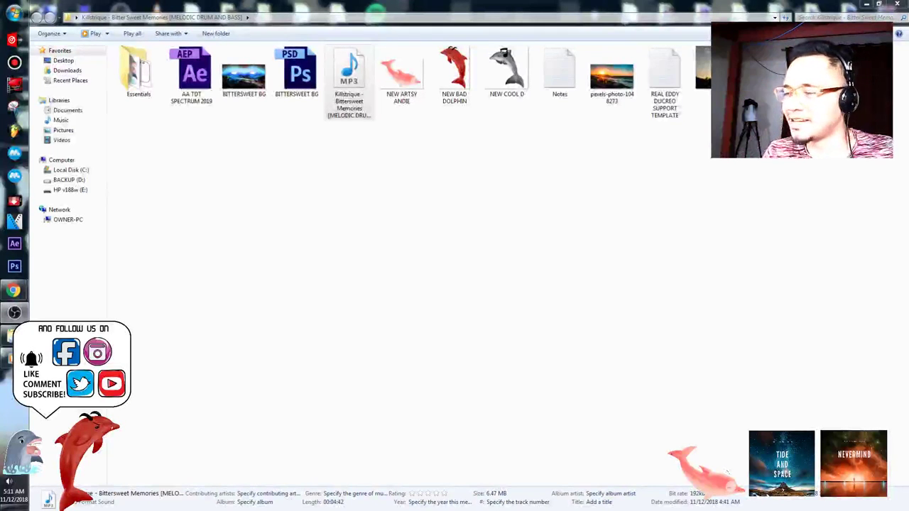
- Play the Killstrique - Bittersweet Memories MP3 from the project folder and minimize the media player
double_click(339, 100)
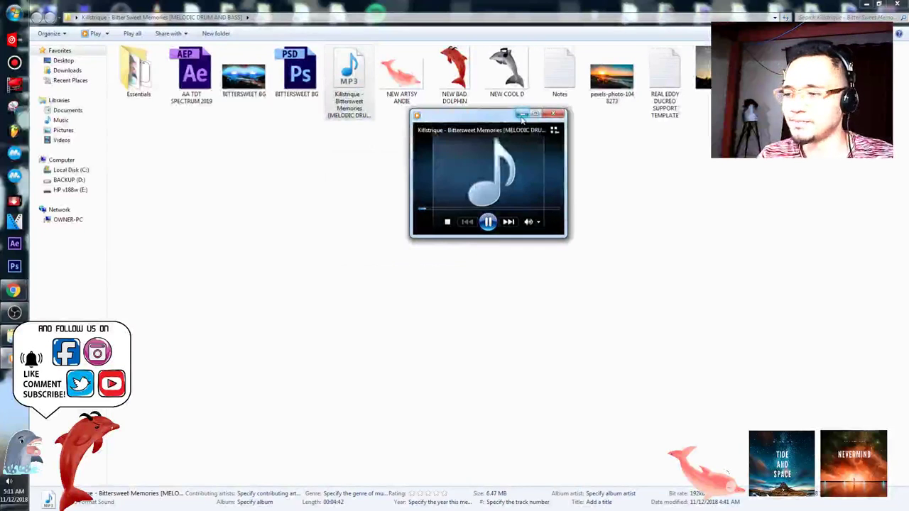
left_click(522, 114)
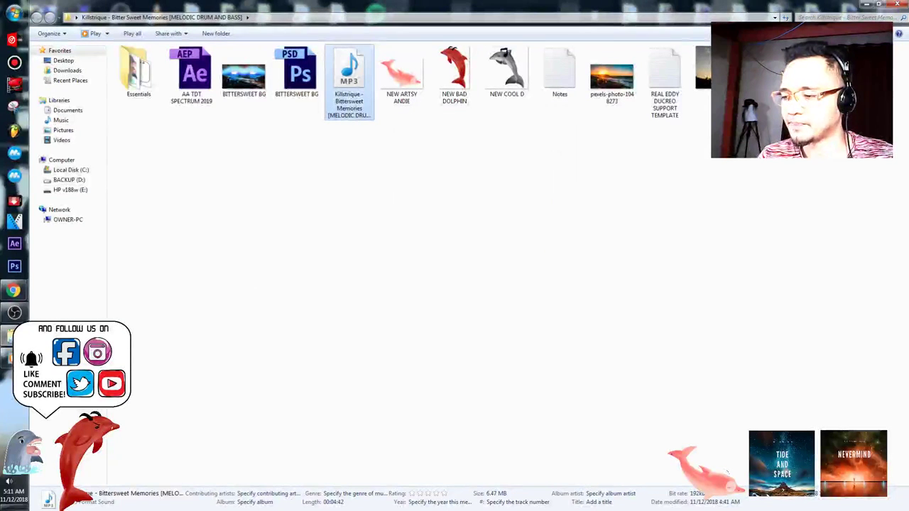
key("alt+Tab")
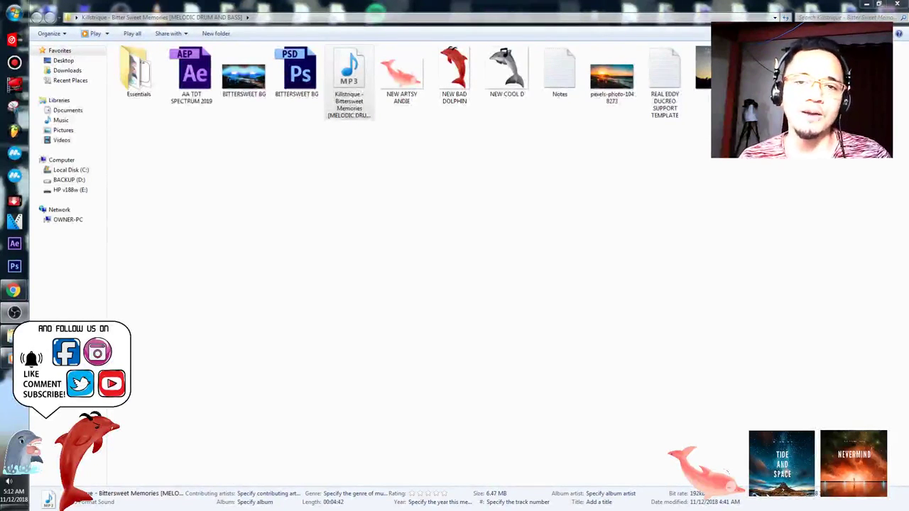
left_click(353, 121)
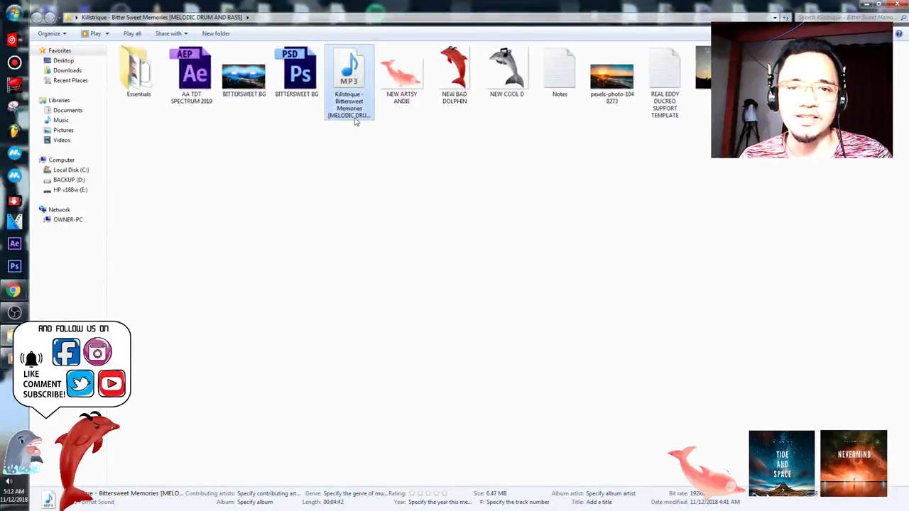
left_click(469, 210)
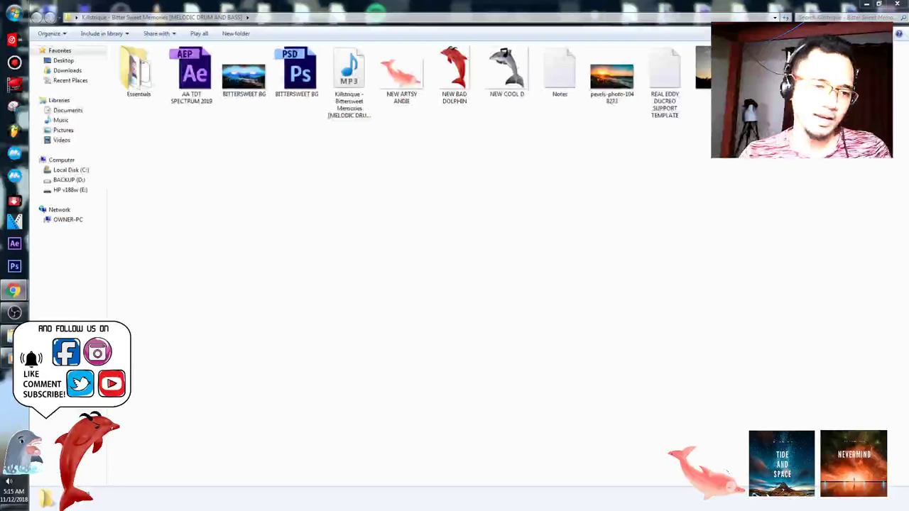
- Eject the HP v188w USB drive and dismiss the device driver notification
left_click(14, 313)
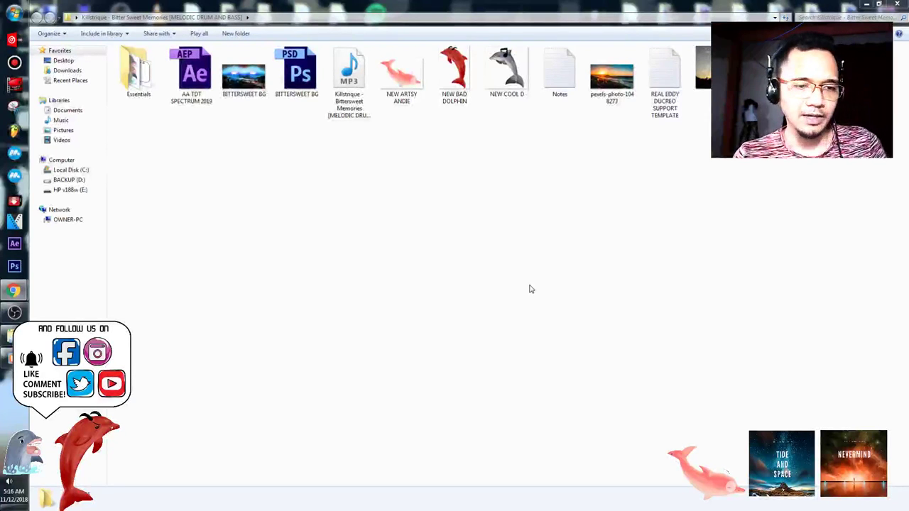
left_click(15, 458)
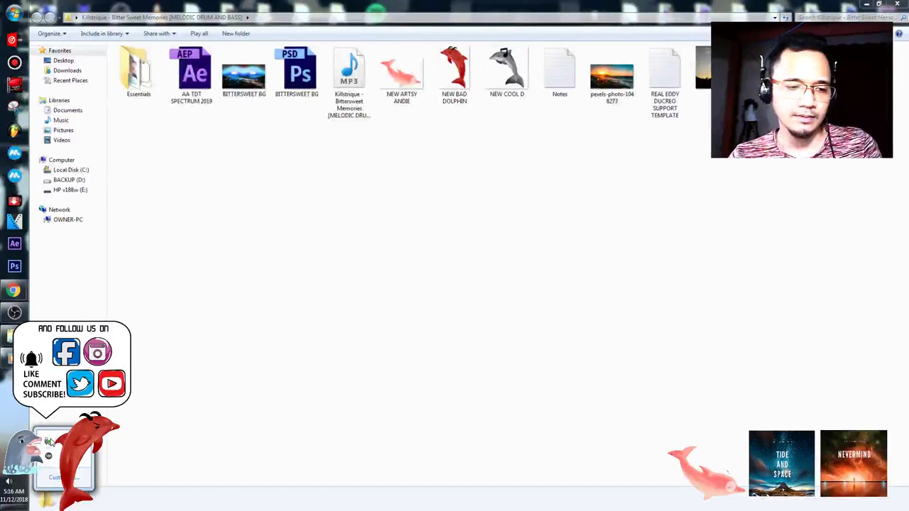
left_click(49, 442)
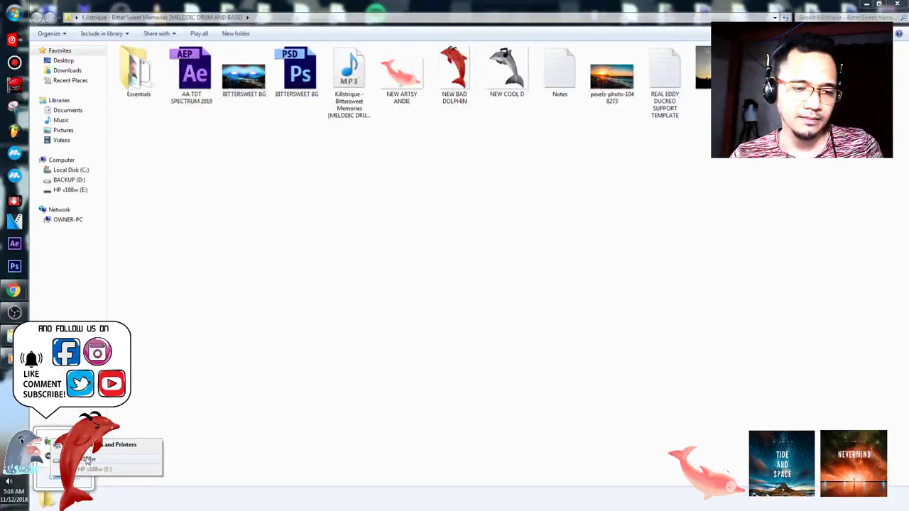
left_click(82, 459)
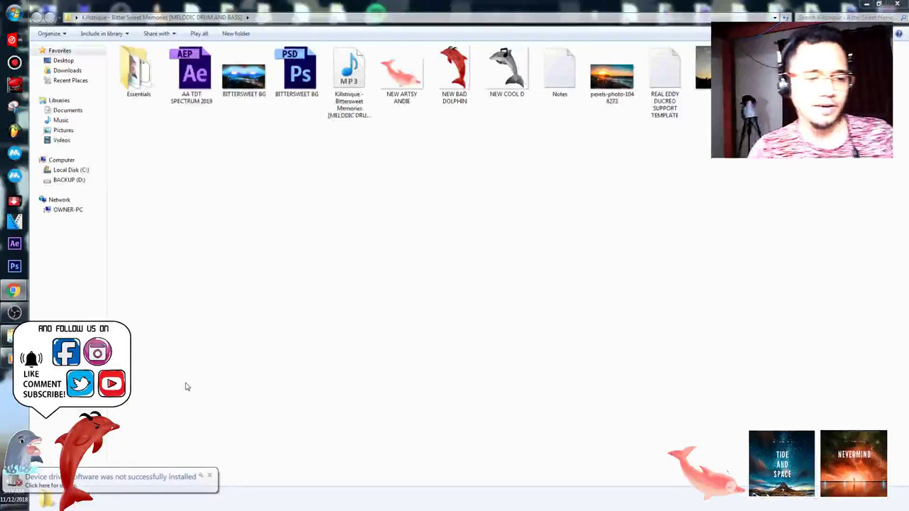
left_click(210, 478)
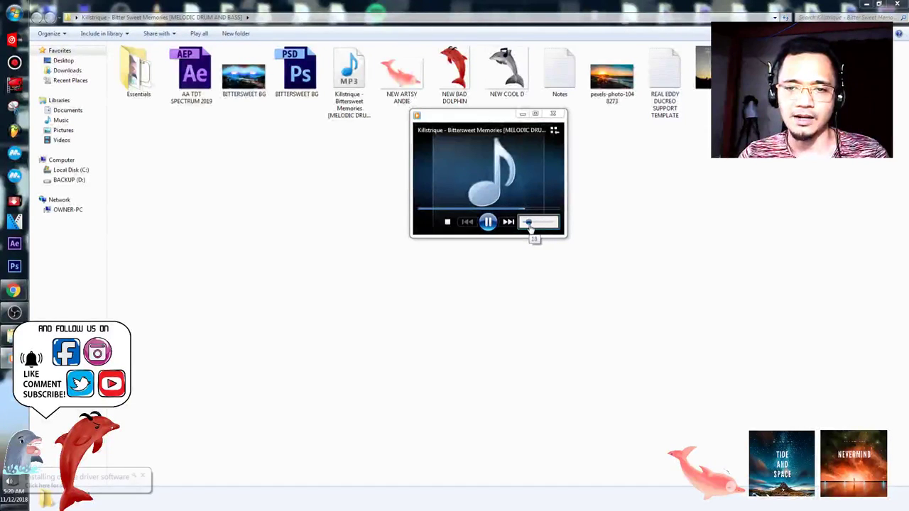
- Close the media player, play the Bittersweet Memories MP3 again from its file, and minimize the player
left_click(553, 114)
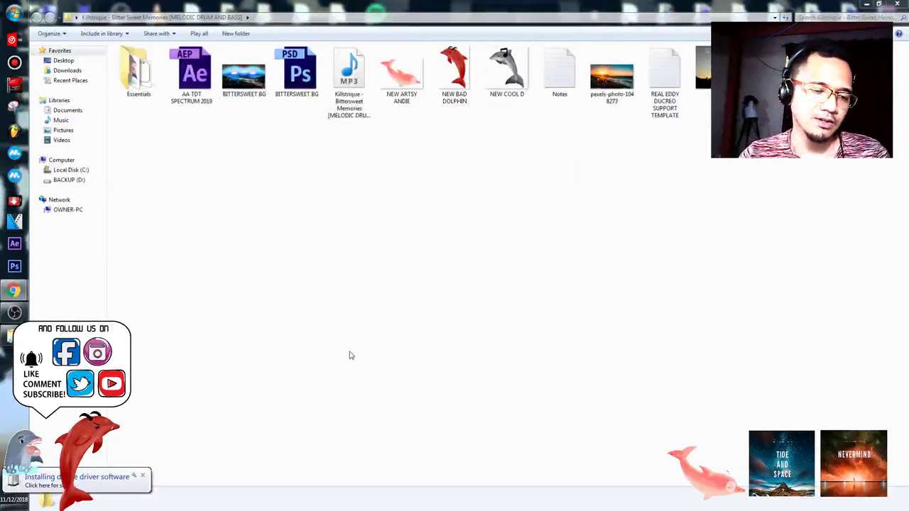
mouse_move(14, 314)
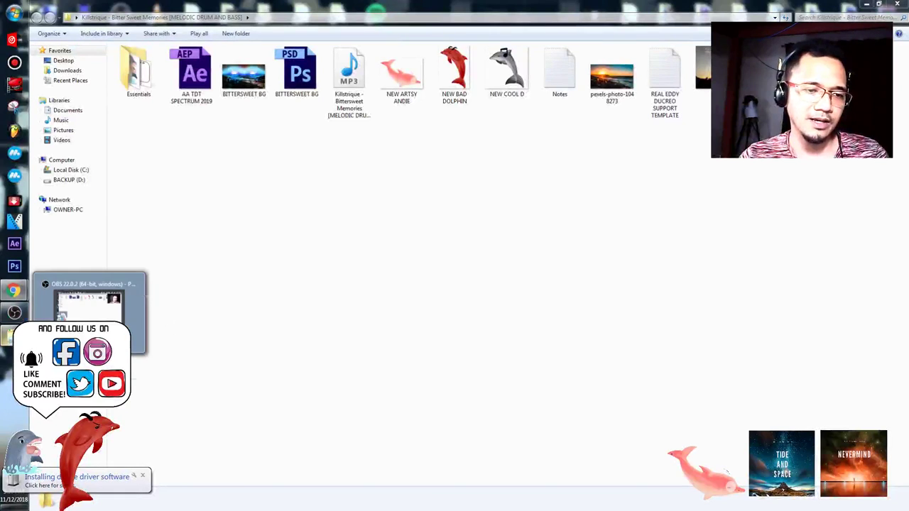
left_click(350, 113)
double_click(351, 117)
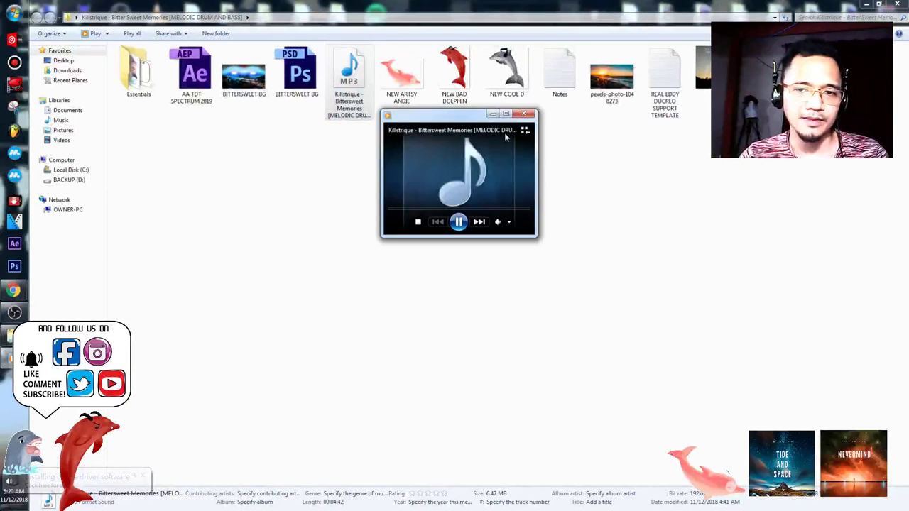
left_click(493, 115)
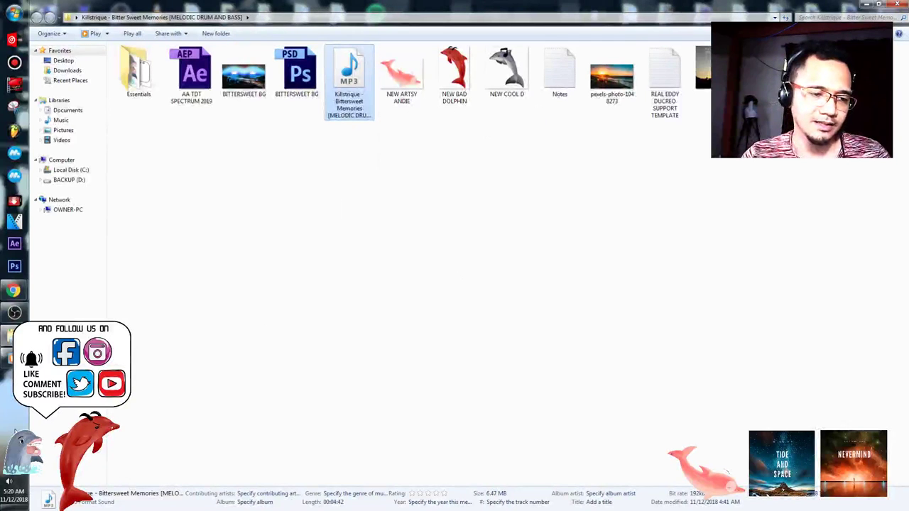
left_click(14, 458)
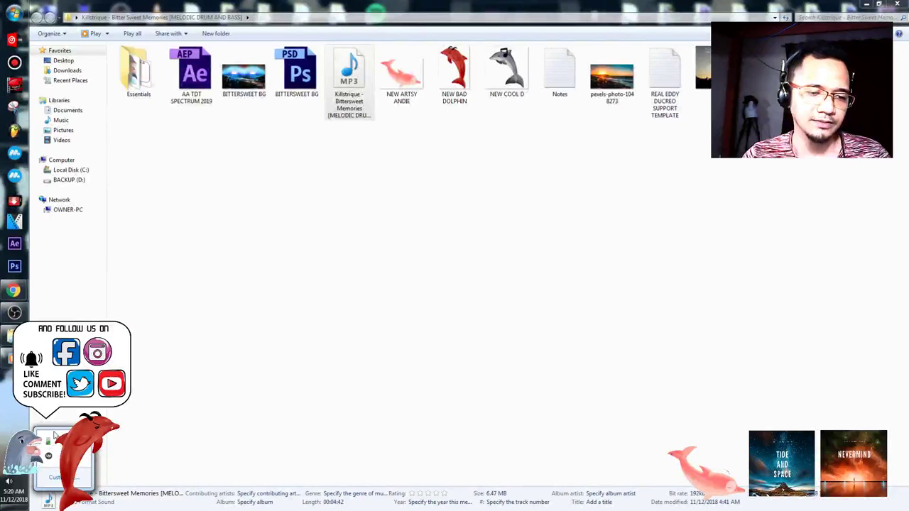
left_click(17, 412)
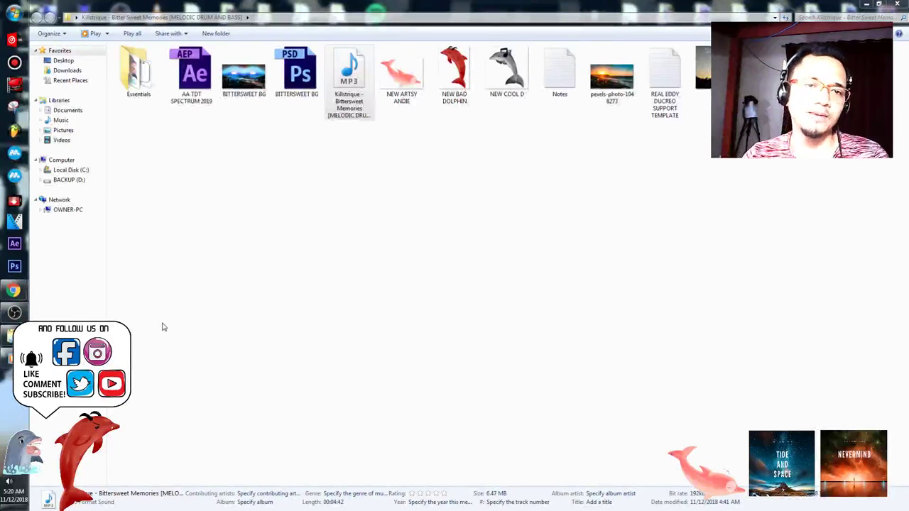
- Open the AA TDT SPECTRUM 2019 project in After Effects and show its Pre-comp 2 composition
left_click(193, 93)
double_click(193, 92)
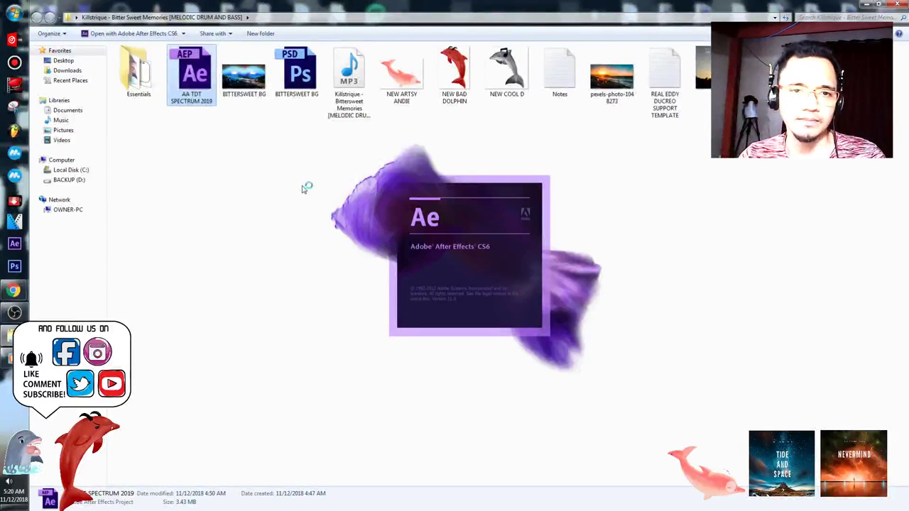
left_click(10, 458)
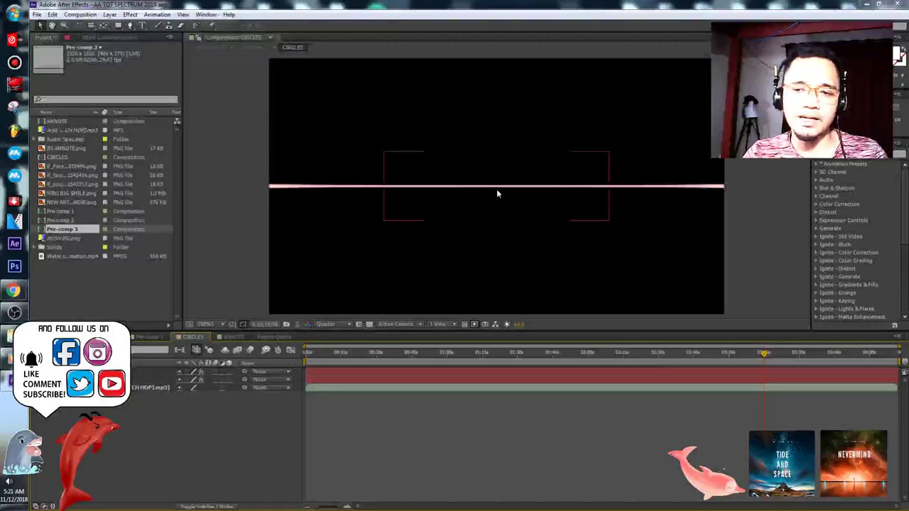
key("apostrophe")
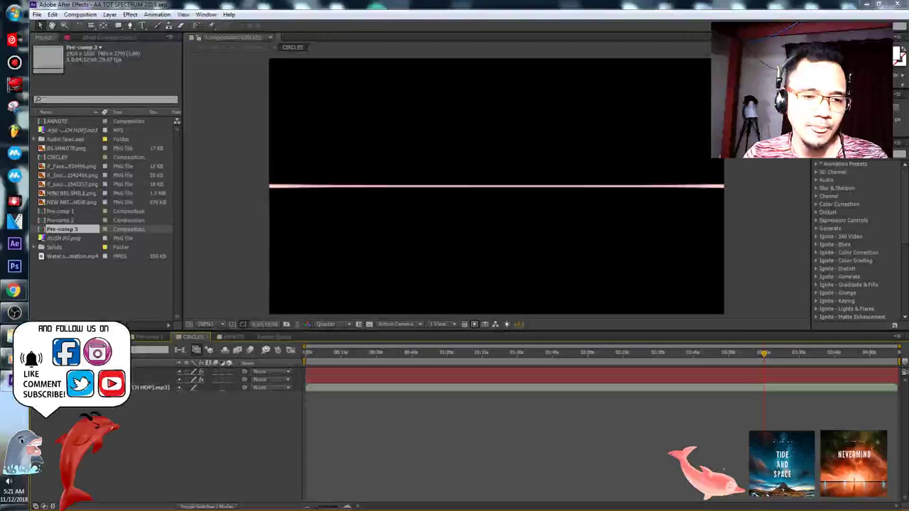
double_click(152, 375)
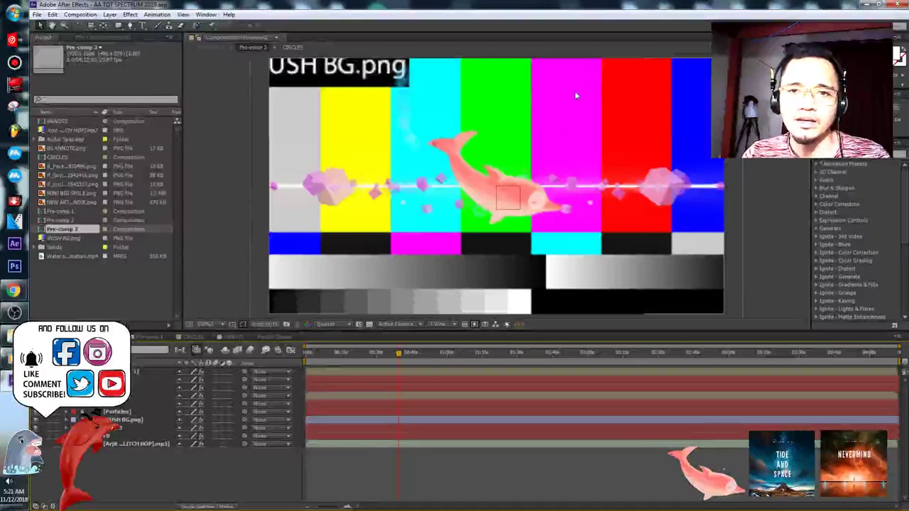
- Replace the missing RUSH BG.png footage with the BITTERSWEET BG image and set the composition preview resolution to Full
right_click(68, 239)
mouse_move(170, 307)
left_click(216, 307)
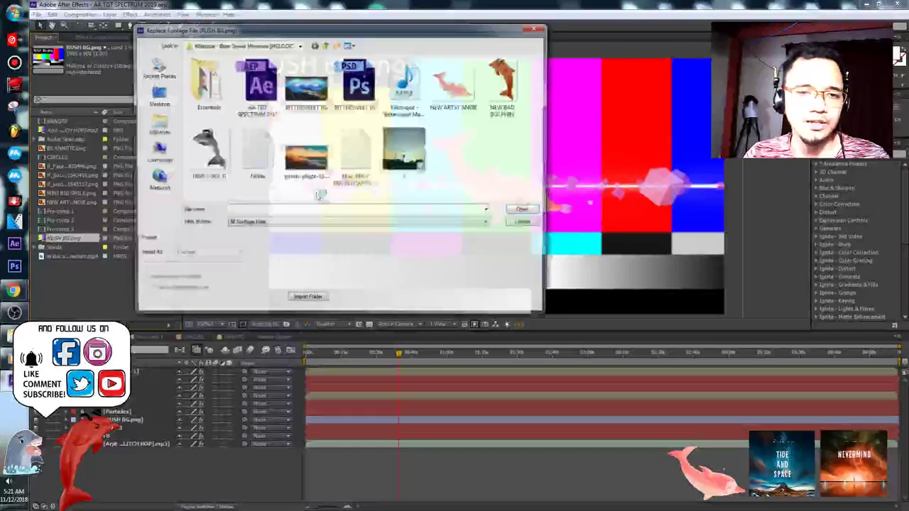
left_click(305, 85)
left_click(524, 211)
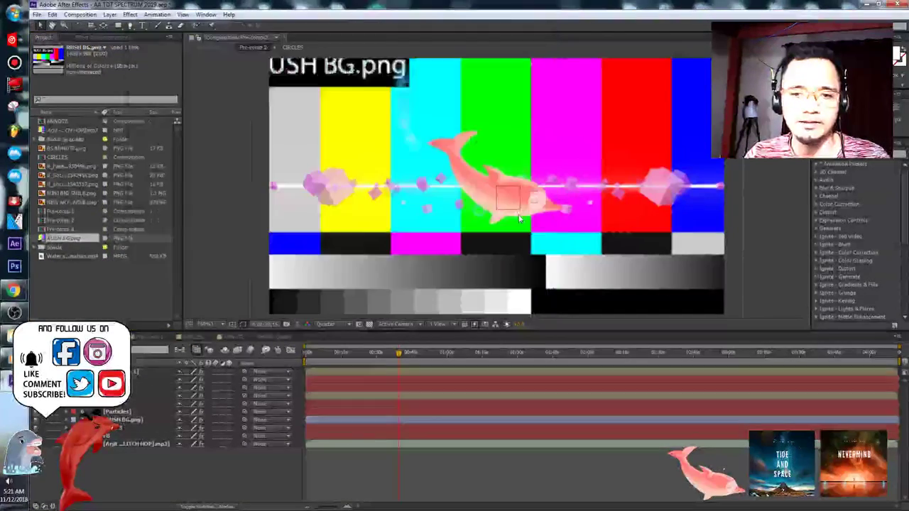
left_click(325, 324)
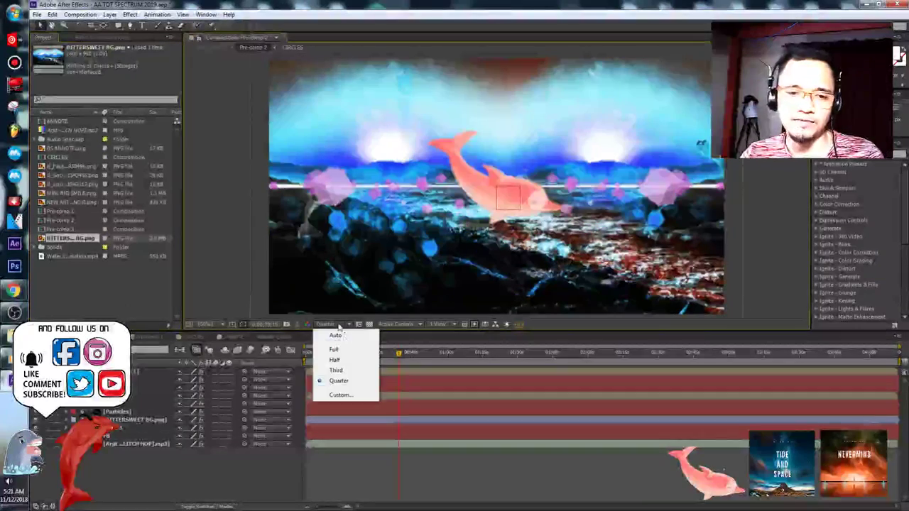
left_click(346, 353)
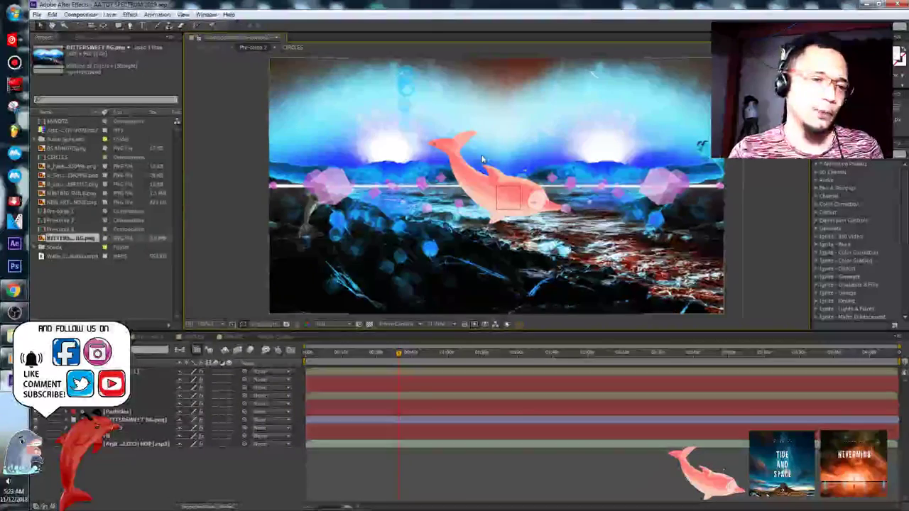
- Replace the missing GLITCH HOP MP3 footage with Killstrique - Bittersweet Memories [MELODIC DRUM AND BASS] and dismiss the USB device notification
left_click(130, 282)
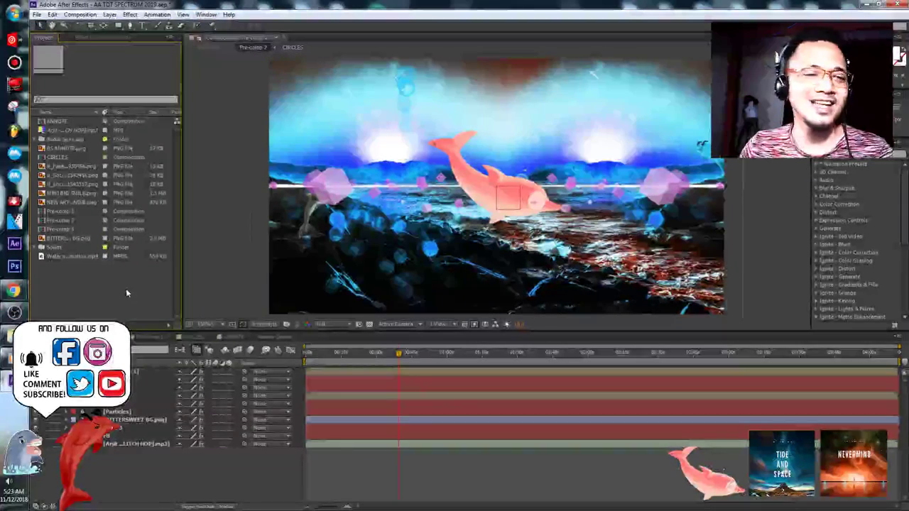
left_click(89, 131)
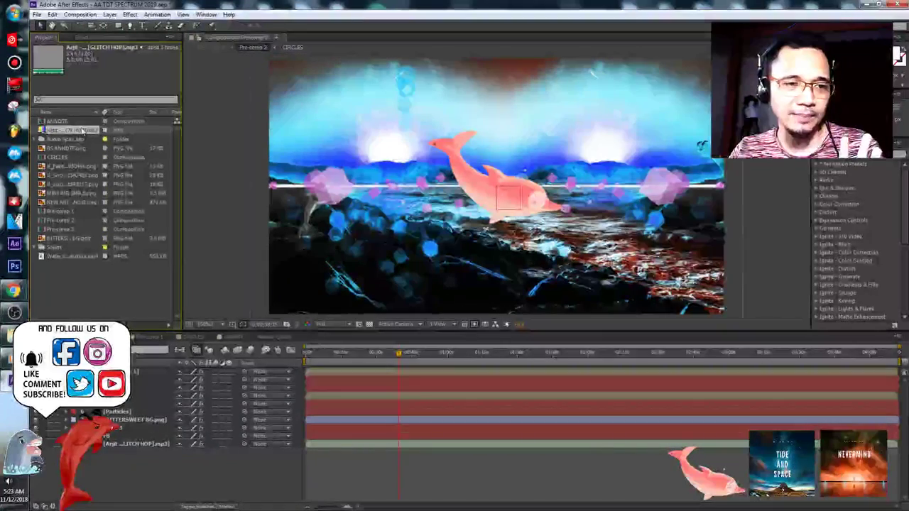
right_click(83, 131)
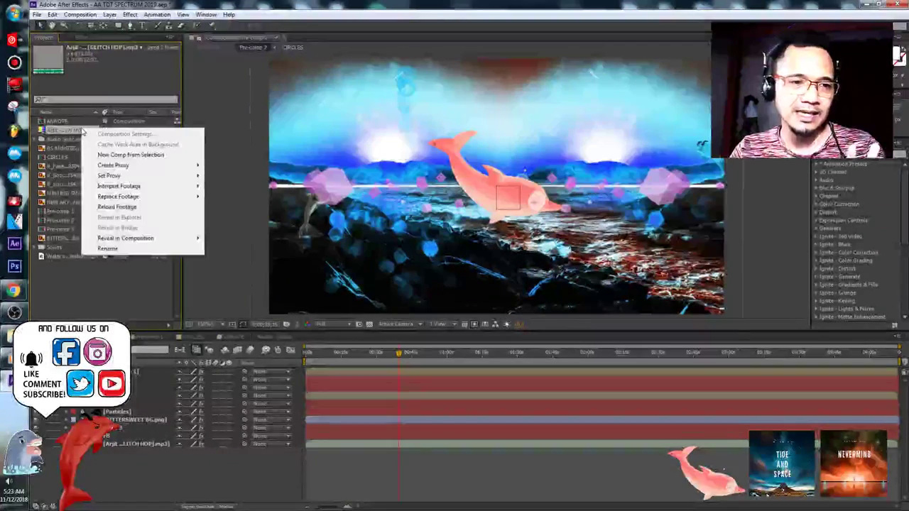
mouse_move(142, 196)
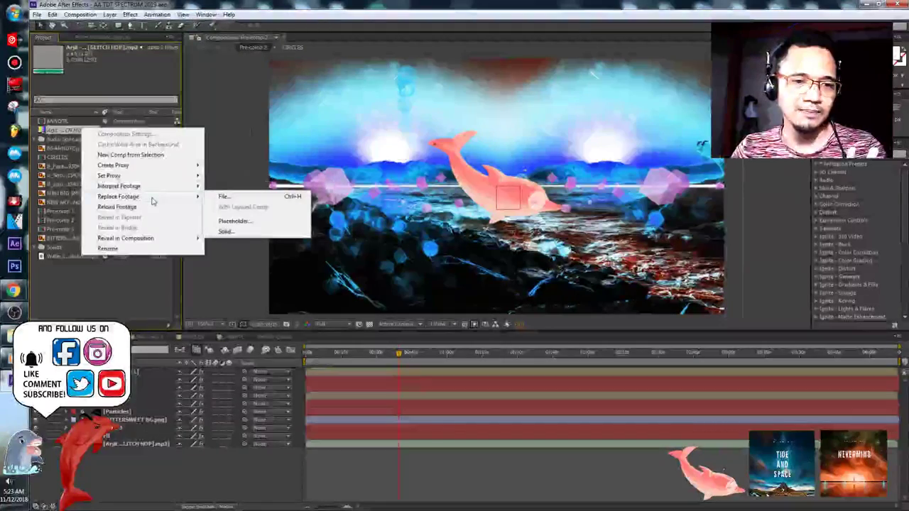
left_click(225, 196)
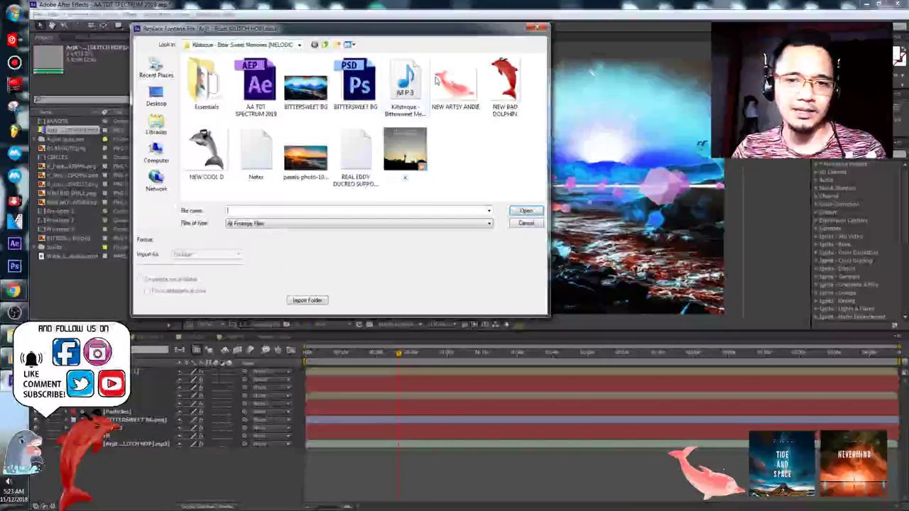
left_click(415, 107)
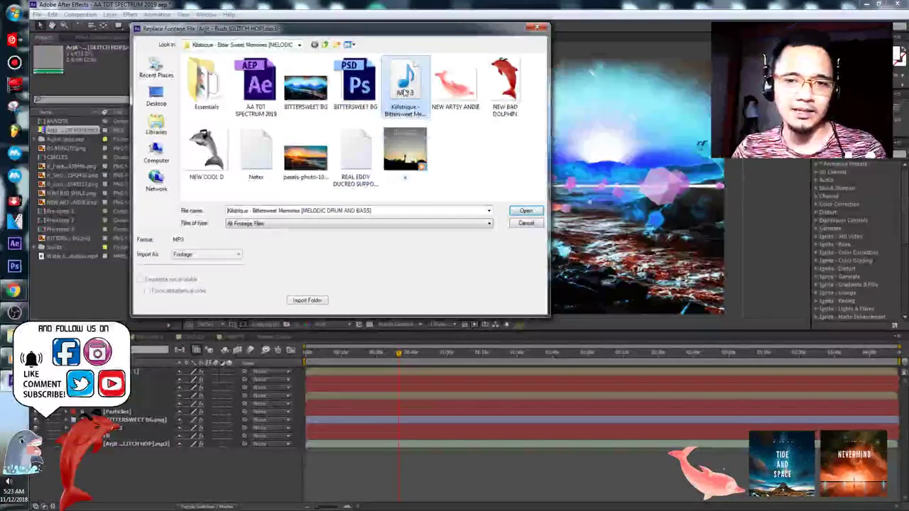
left_click(525, 212)
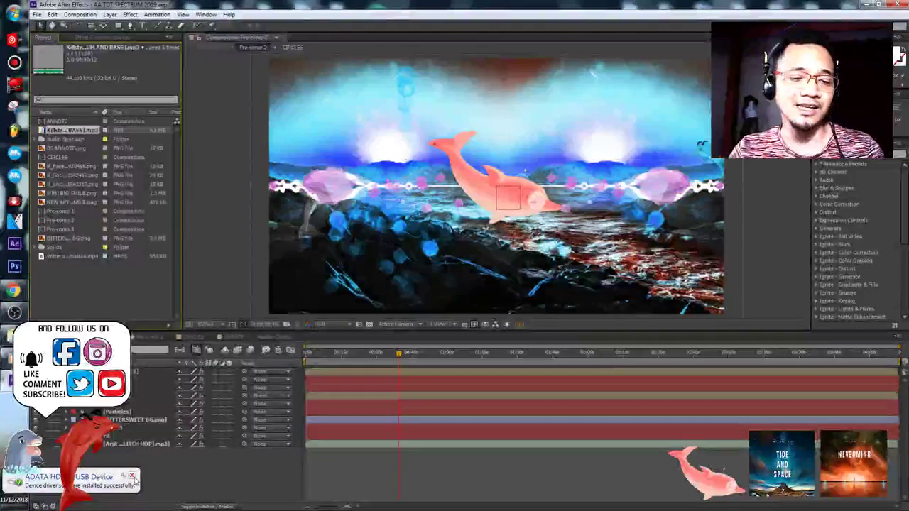
left_click(132, 476)
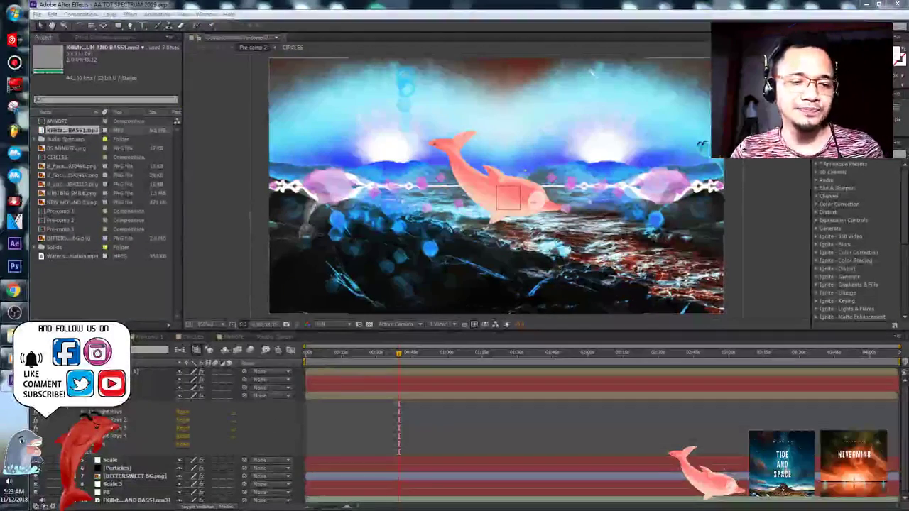
- Collapse the expanded layer properties in Pre-comp 2 and view the audio spectrum in the CIRCLES composition
key("u")
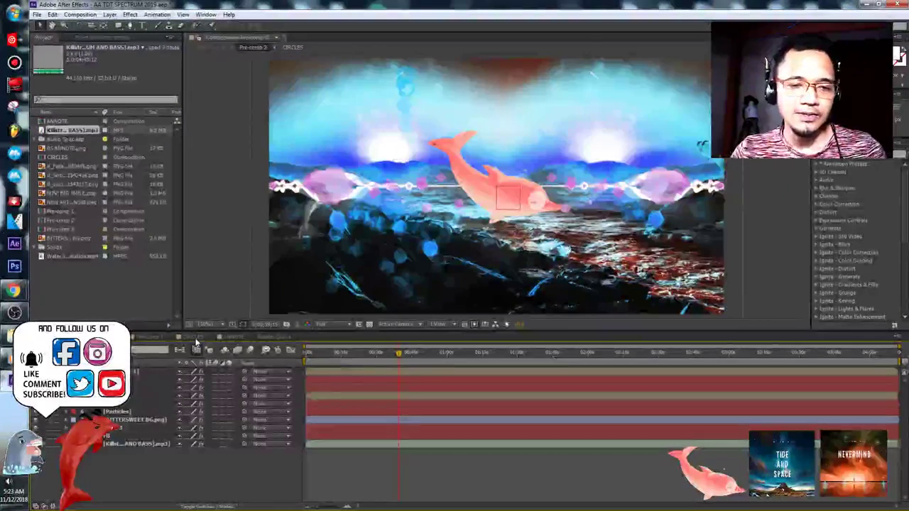
left_click(196, 337)
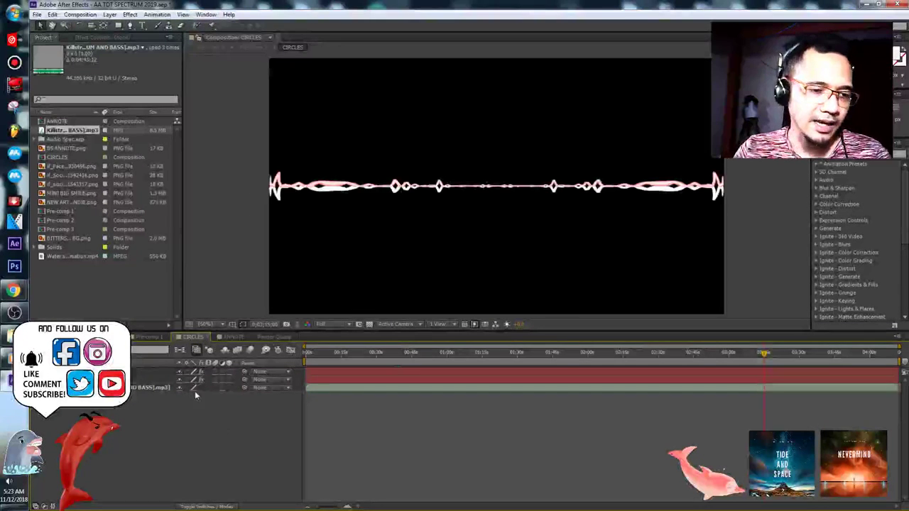
left_click(404, 186)
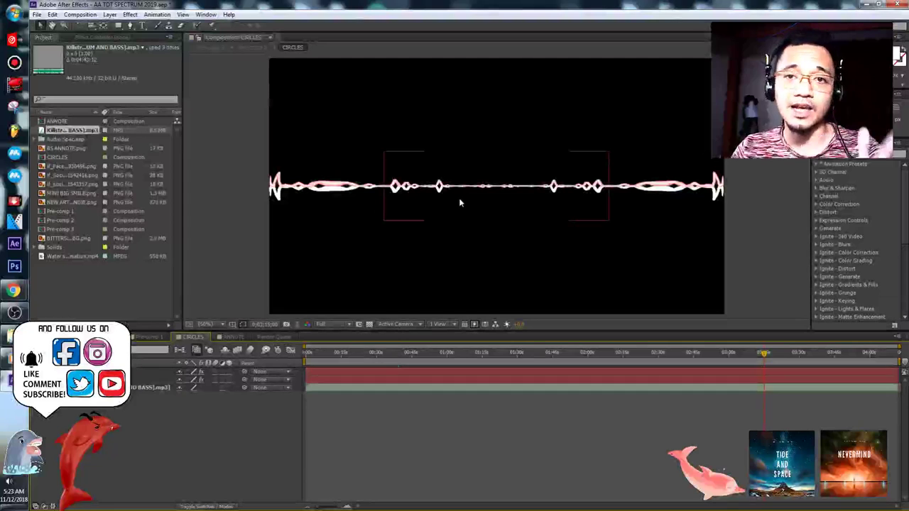
- Convert the Killstrique audio layer in Pre-comp 1 to keyframes with Convert Audio to Keyframes
left_click(142, 388)
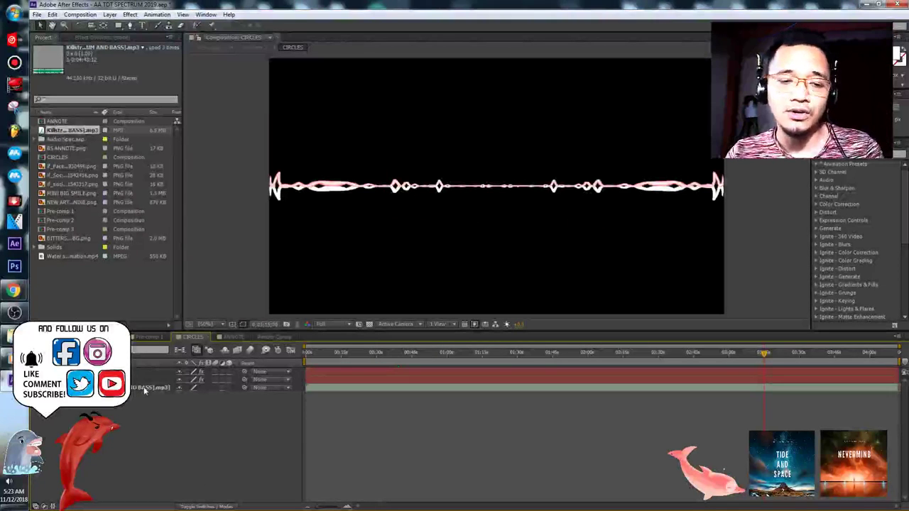
left_click(144, 387)
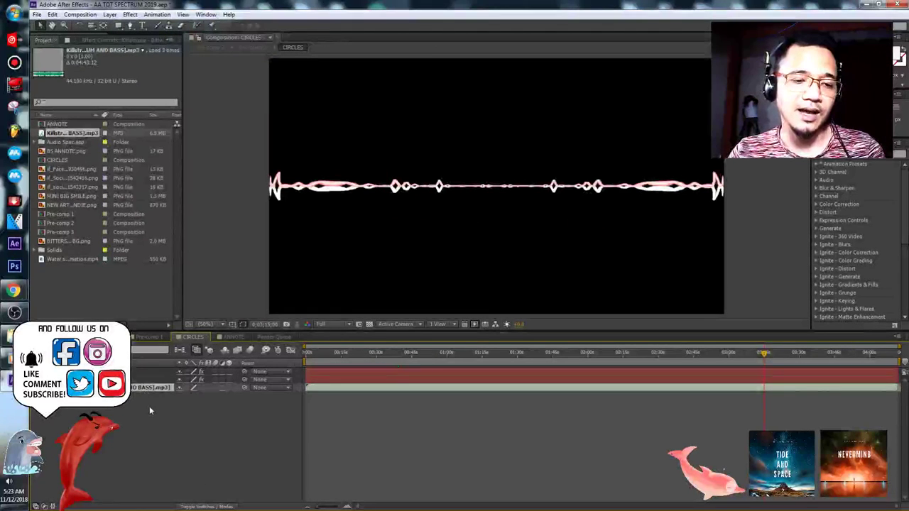
left_click(149, 338)
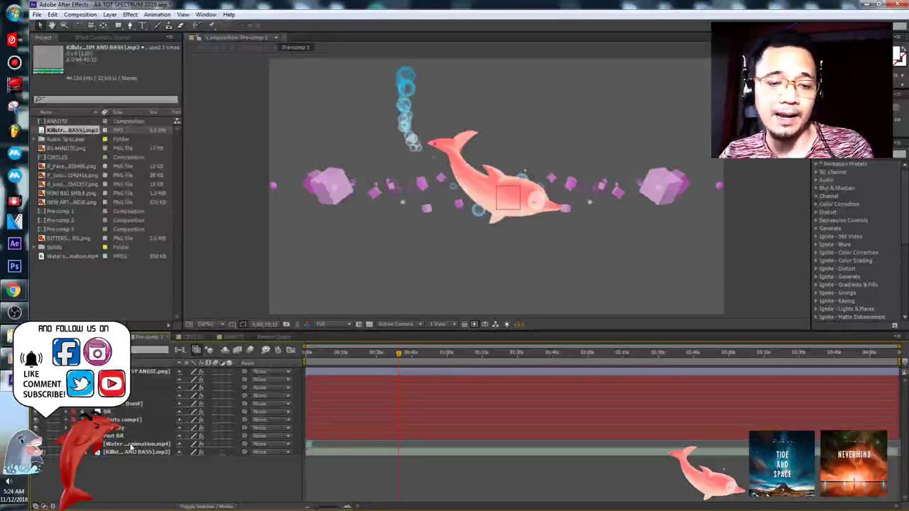
left_click(151, 419)
left_click(142, 452)
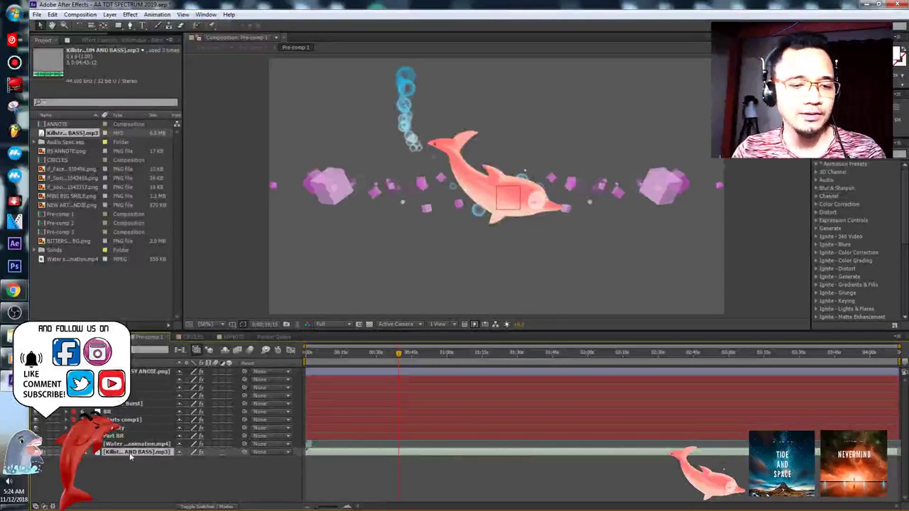
right_click(130, 457)
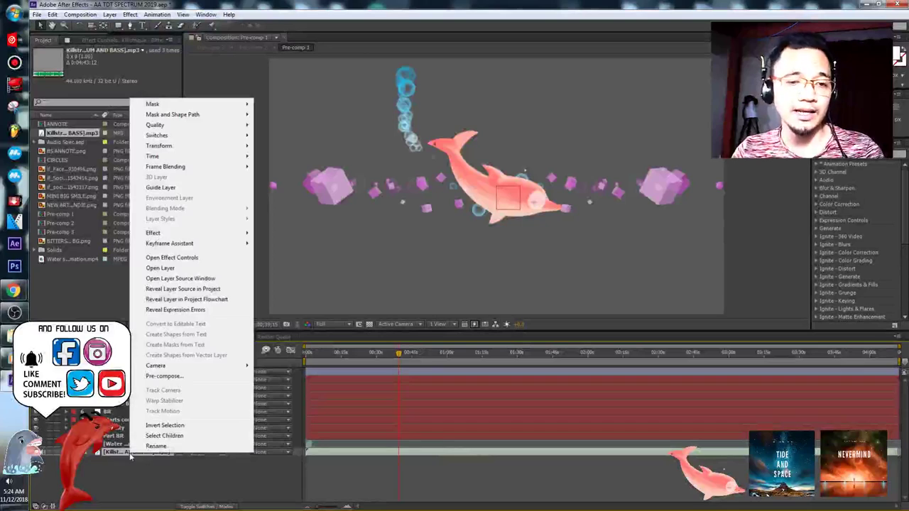
mouse_move(207, 244)
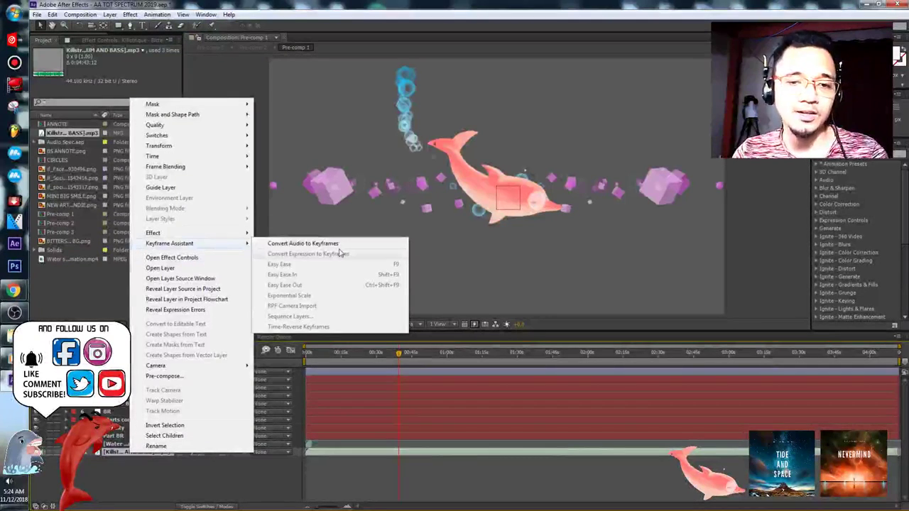
left_click(338, 246)
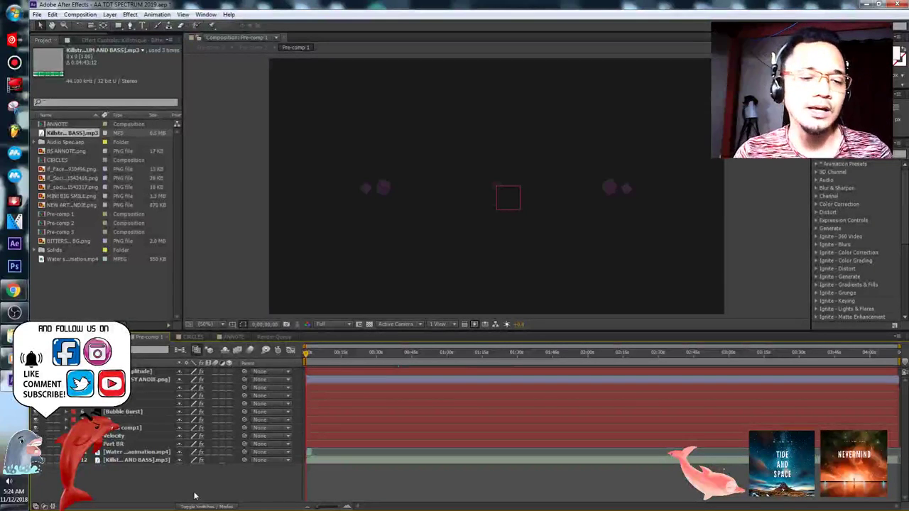
- Move the new Audio Amplitude layer directly below the existing Part BR layer in Pre-comp 1 and rename it Part BR
left_click(140, 372)
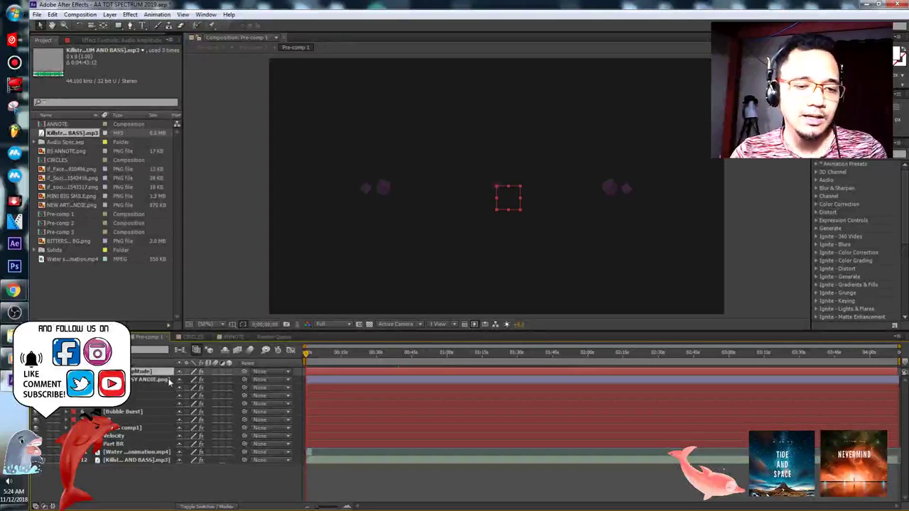
left_click_drag(156, 448, 157, 446)
right_click(156, 446)
left_click(186, 439)
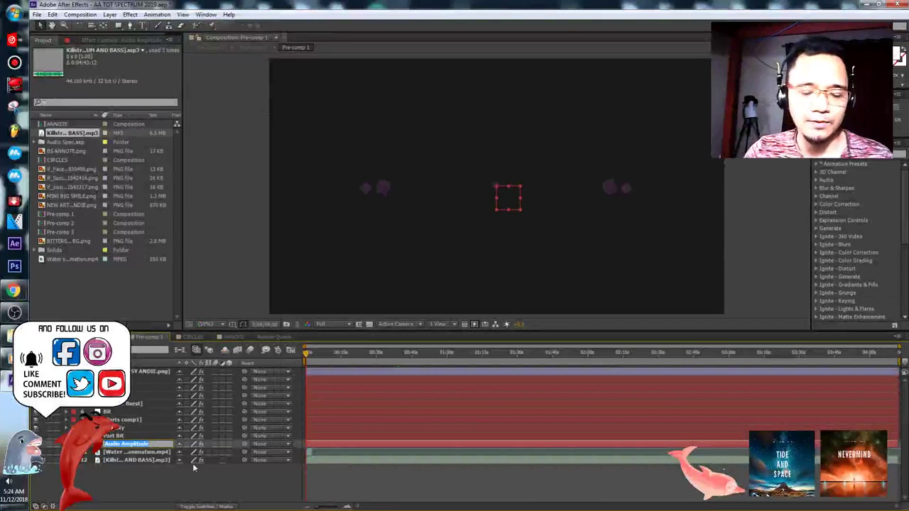
type("Part BR")
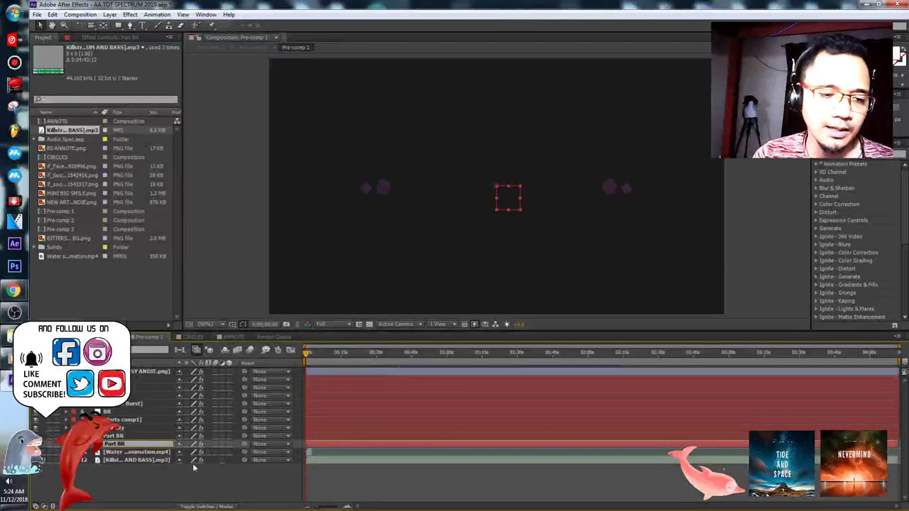
key("Return")
left_click(114, 438)
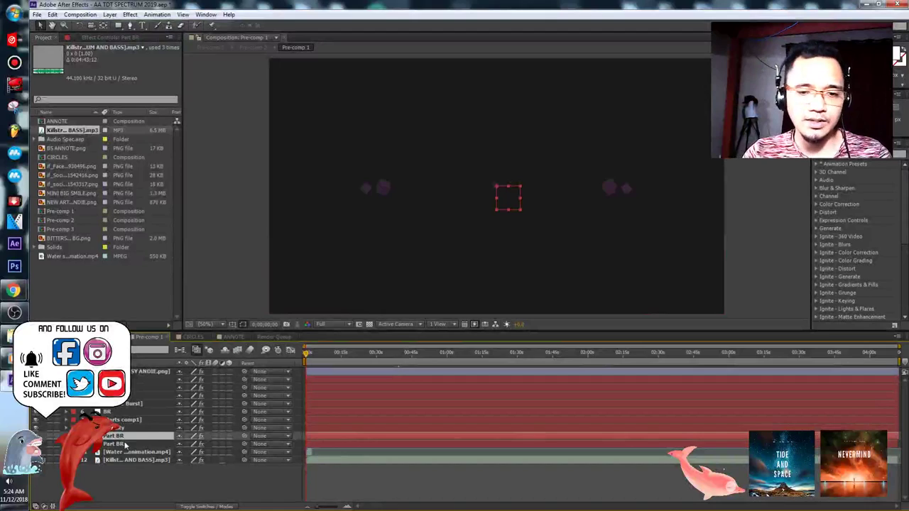
left_click(124, 444)
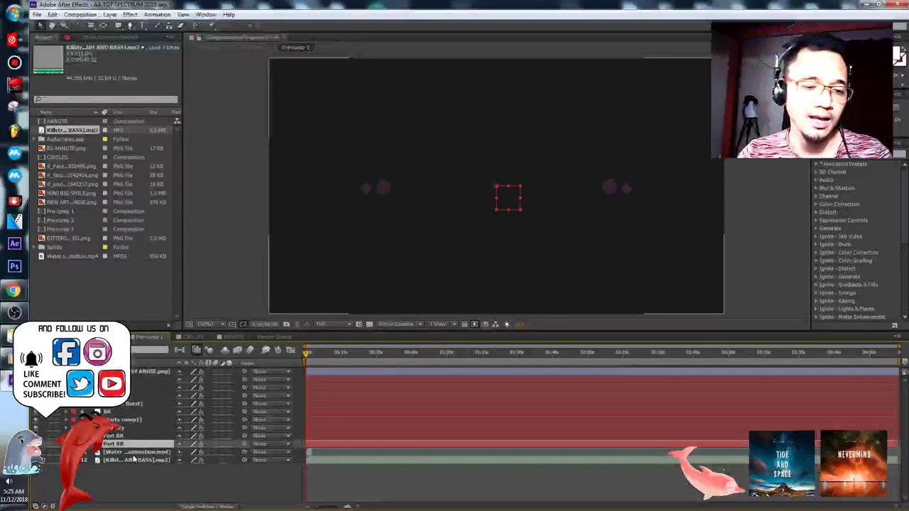
left_click(133, 459)
- Show the Pre-comp 3 composition and check the full length of Killstrique - Bittersweet Memories in the media player
left_click(189, 338)
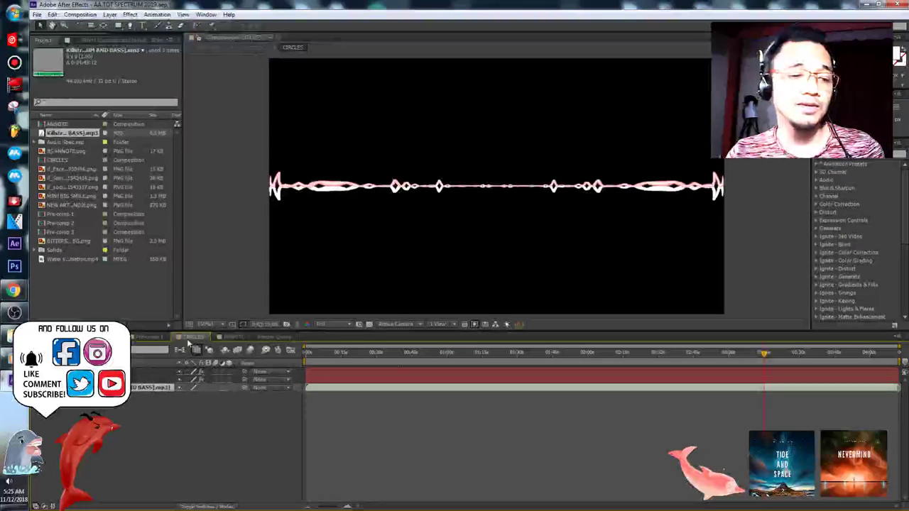
left_click(61, 336)
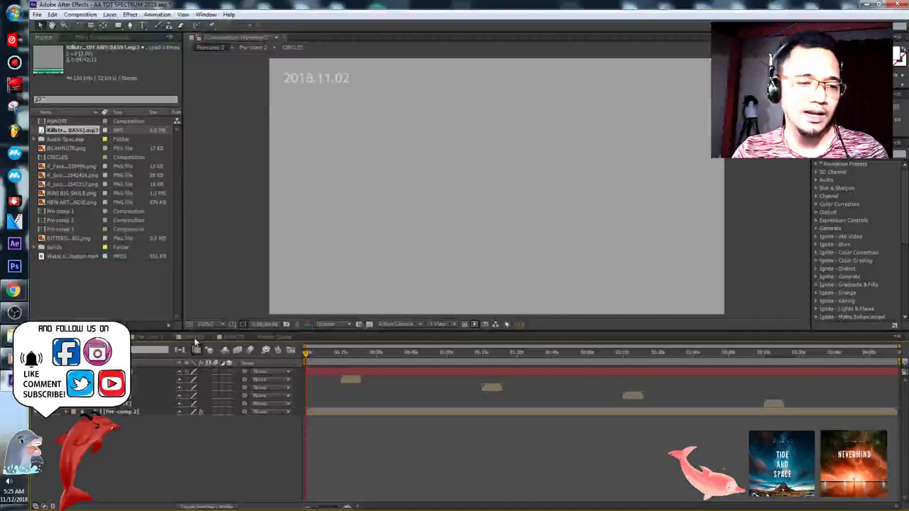
left_click(10, 360)
double_click(444, 158)
left_click(454, 495)
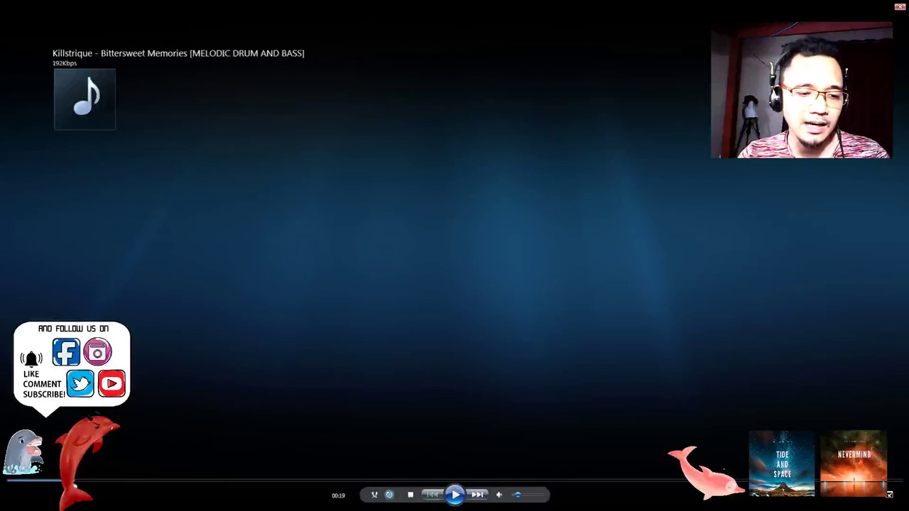
left_click_drag(90, 486, 817, 487)
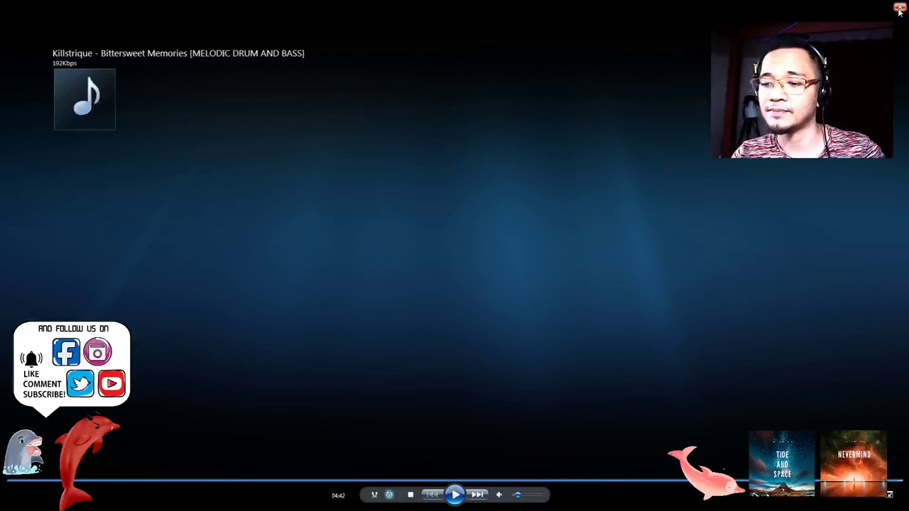
left_click(455, 495)
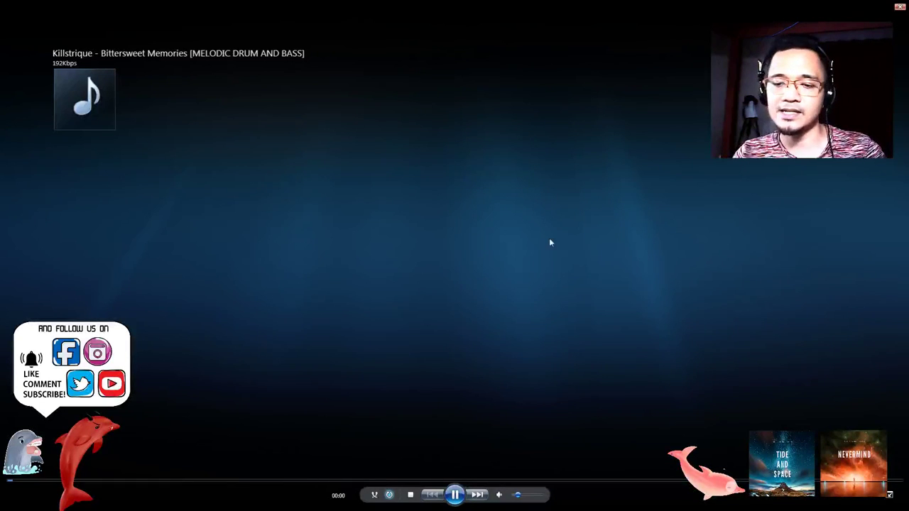
double_click(517, 252)
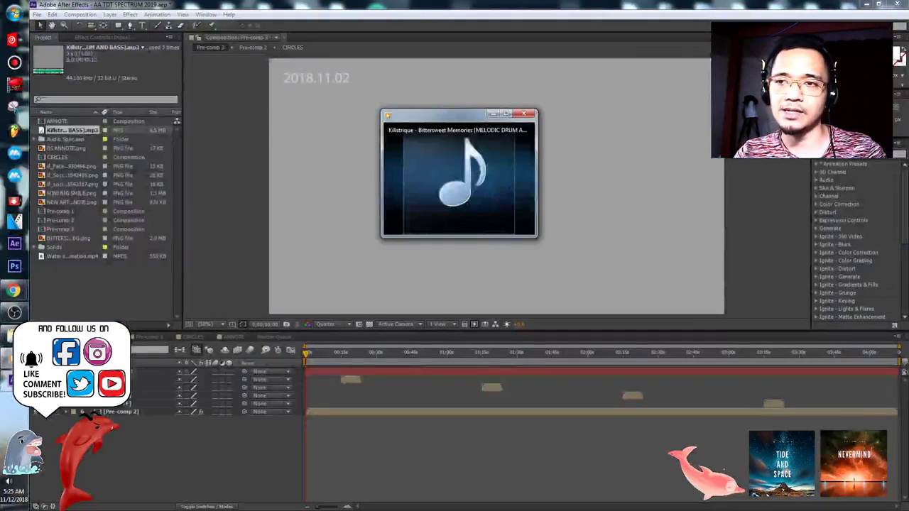
left_click(492, 114)
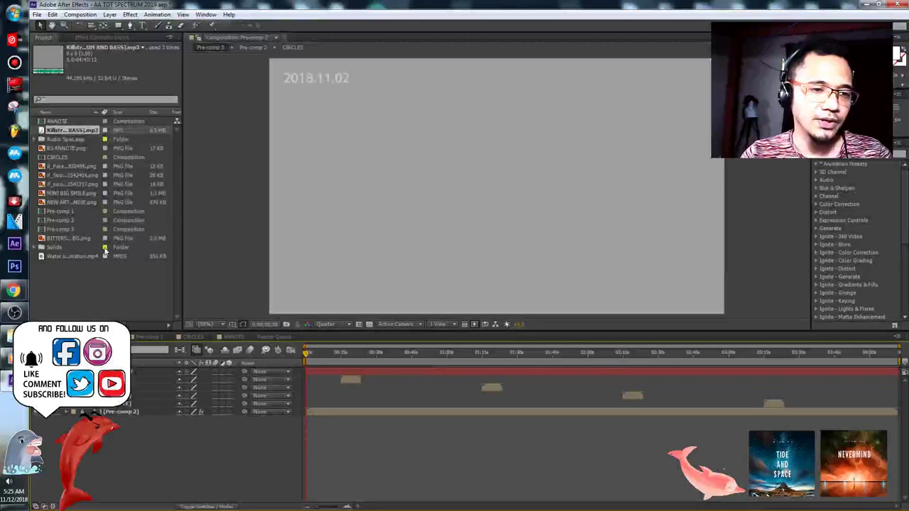
- Set the duration of the Pre-comp 3 composition to 0;04;44;00 in its composition settings
right_click(74, 229)
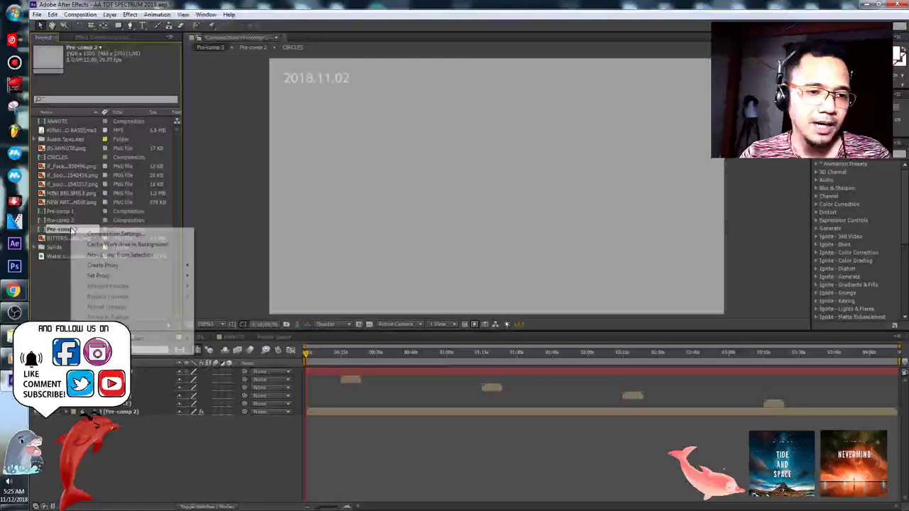
left_click(106, 237)
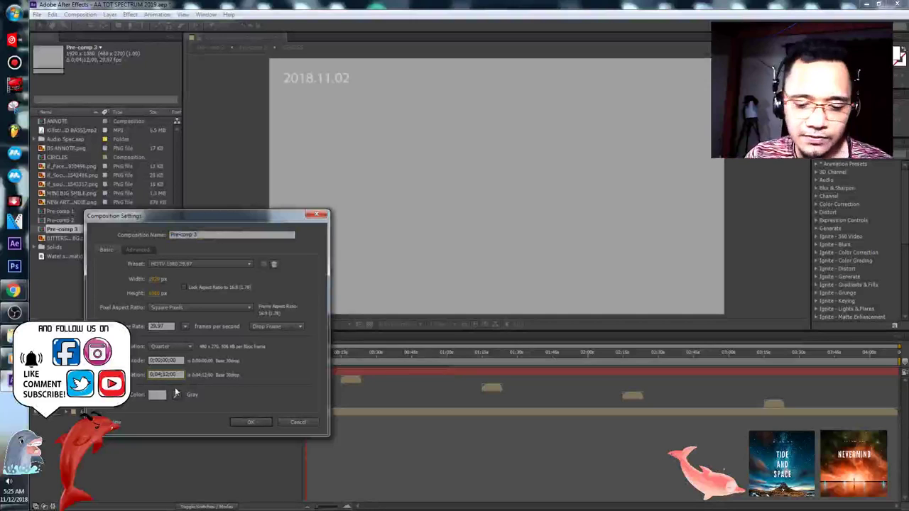
key("BackSpace")
key("BackSpace")
type("44")
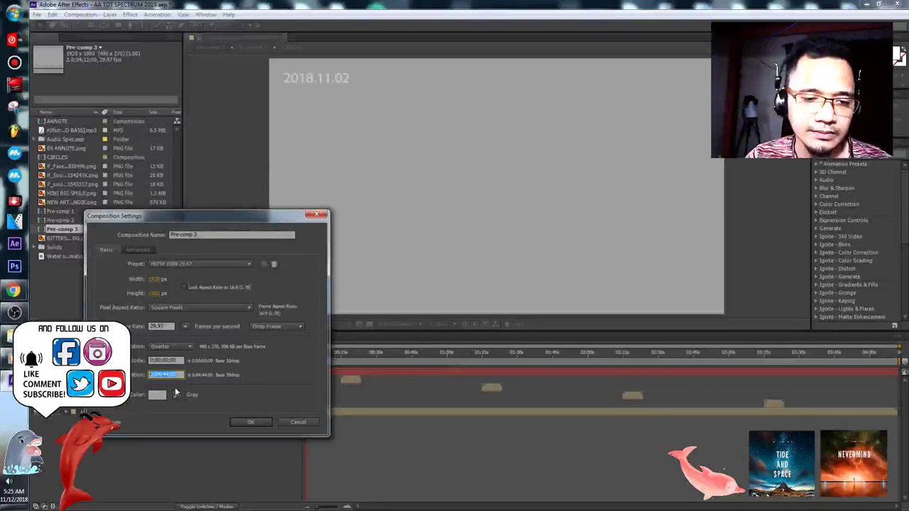
left_click(249, 422)
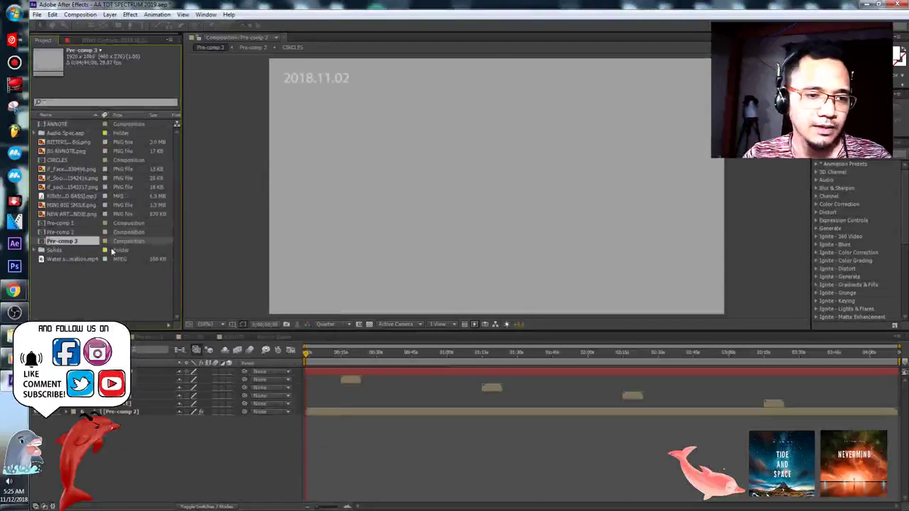
- Set the Pre-comp 2 composition's duration to 0;04;44;00
left_click(76, 233)
right_click(85, 237)
left_click(103, 240)
left_click(169, 374)
type("44400")
left_click(246, 423)
- Change the duration of the Pre-comp 1 composition to 0;04;44;00
left_click(80, 224)
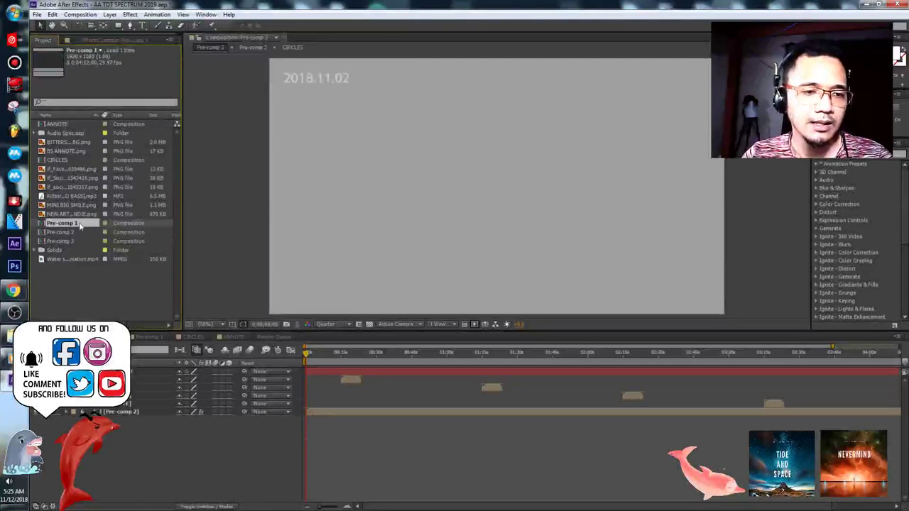
right_click(84, 224)
left_click(124, 228)
left_click(166, 374)
type("44400")
left_click(239, 423)
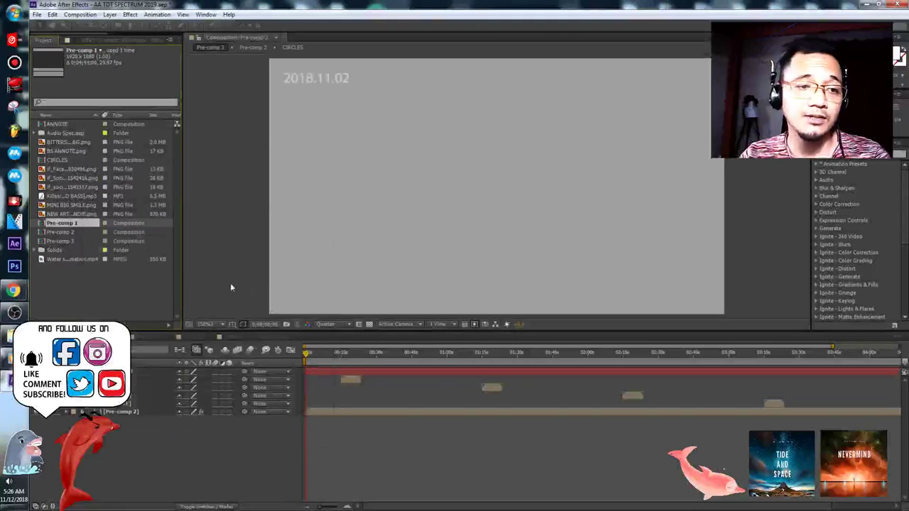
- Set the CIRCLES composition's duration to 0;04;44;00
left_click(72, 159)
right_click(78, 160)
left_click(104, 167)
left_click(165, 375)
left_click(251, 422)
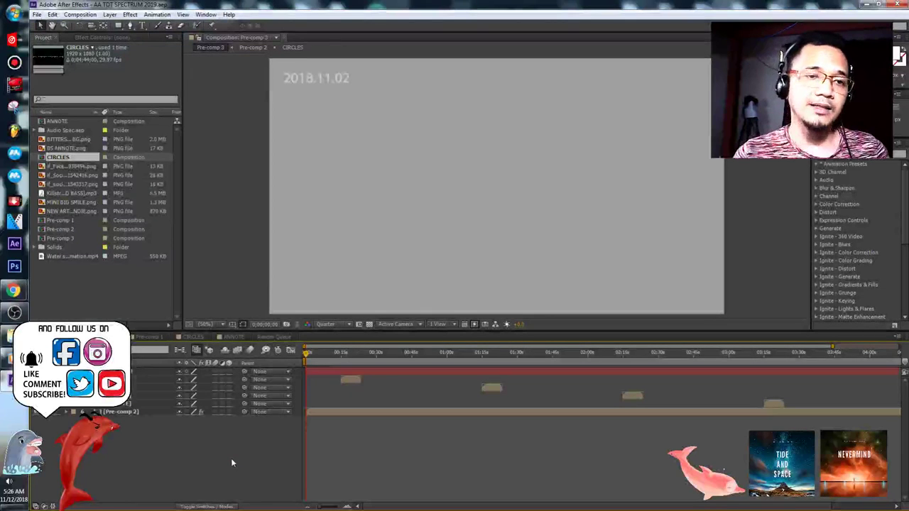
- Change the date text in Pre-comp 3 to 2018.11.12 and save the project
left_click(322, 83)
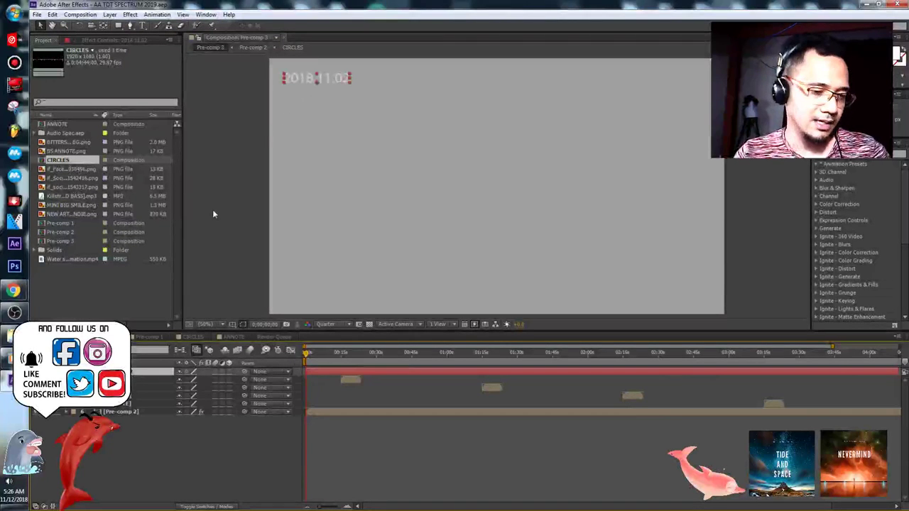
left_click(143, 26)
left_click(334, 78)
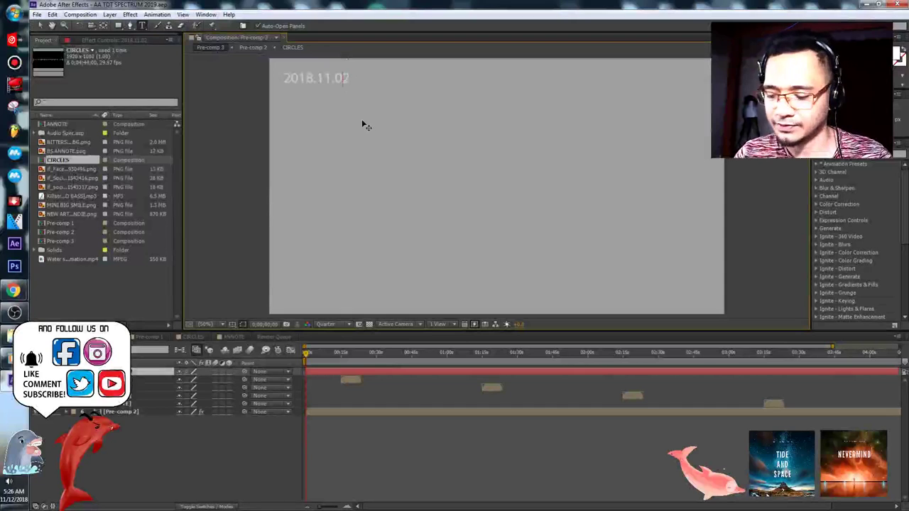
key("BackSpace")
type("1")
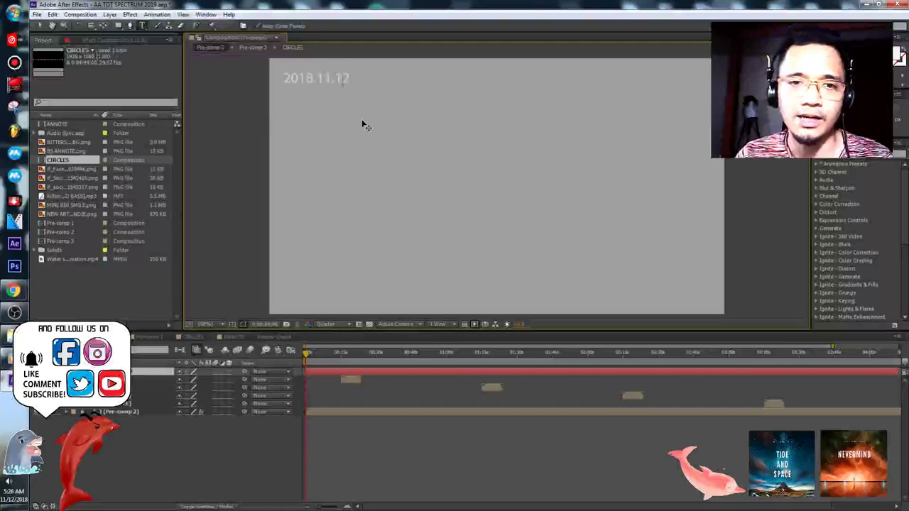
left_click(210, 457)
key("ctrl+s")
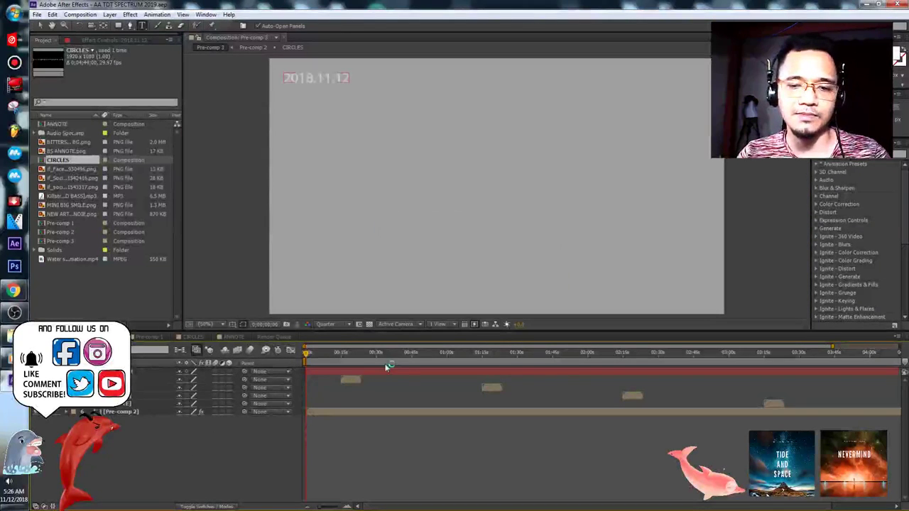
- Extend the date text layer in Pre-comp 3 to the end of the composition and save the project
left_click(405, 356)
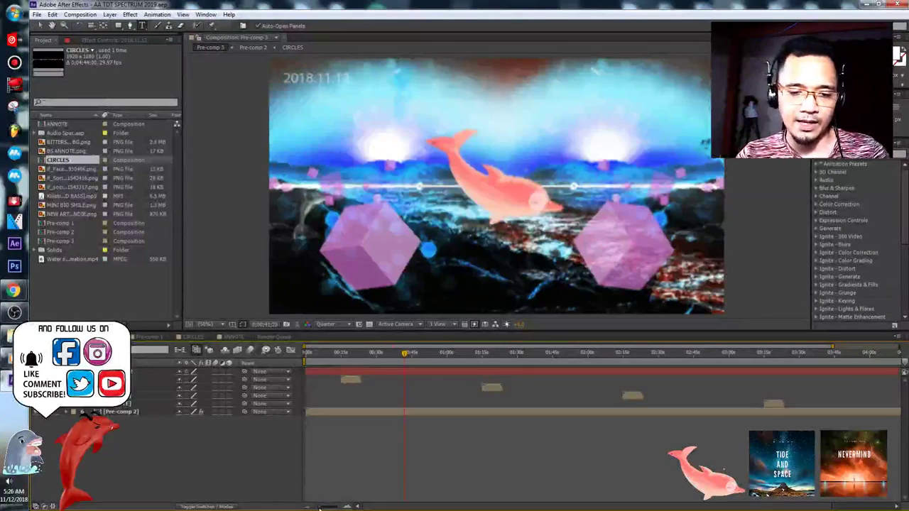
left_click_drag(320, 507, 312, 507)
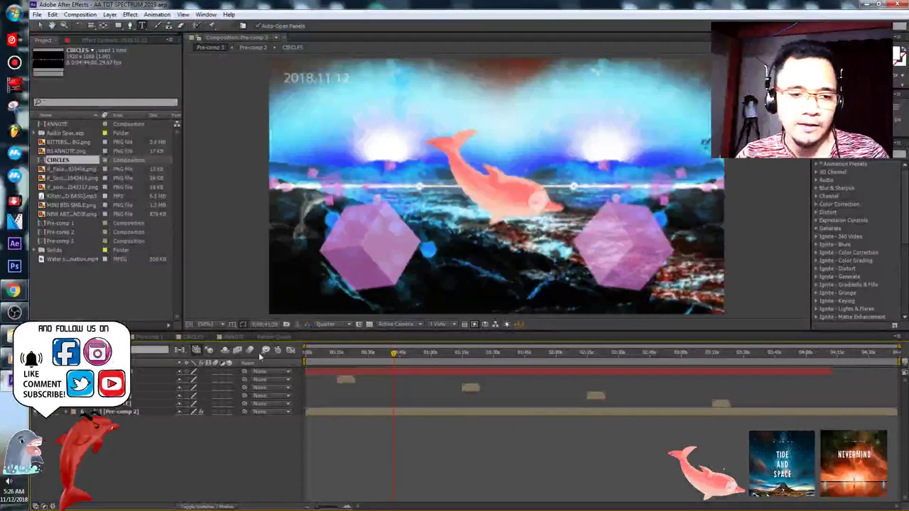
left_click(138, 373)
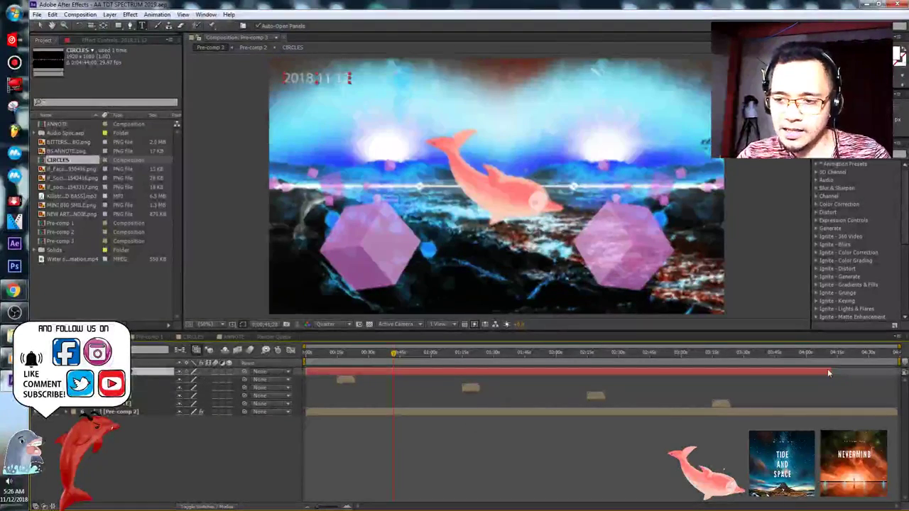
left_click_drag(829, 371, 894, 371)
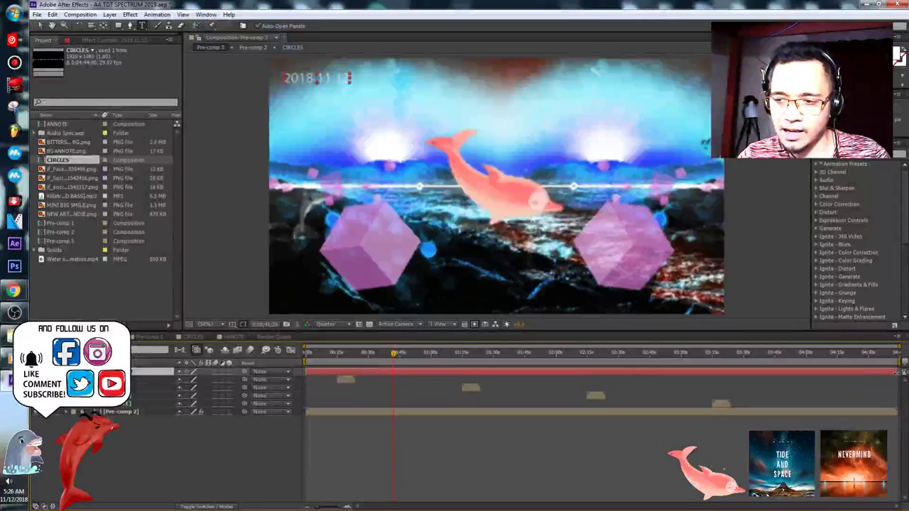
key("ctrl+s")
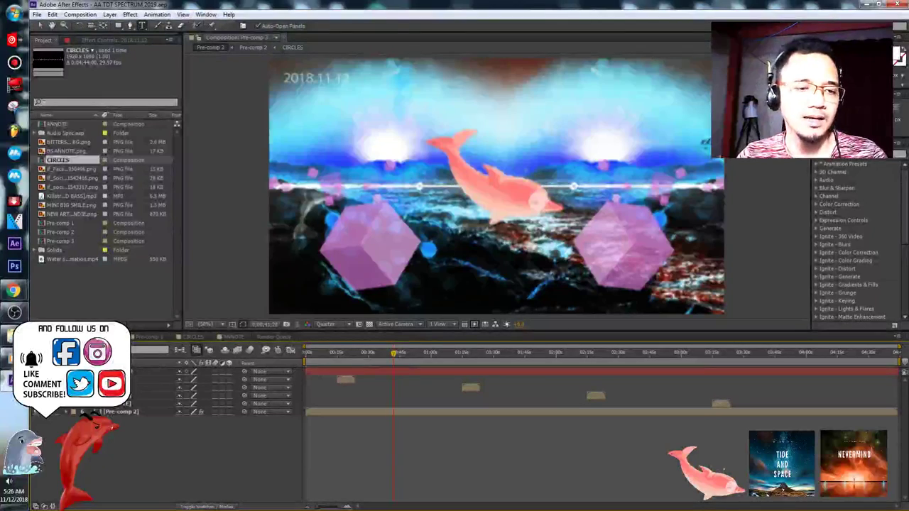
- Extend the shorter Pre-comp 2 layers, including Particles and the BITTERSWEET BG image, to the end of the composition
left_click(107, 336)
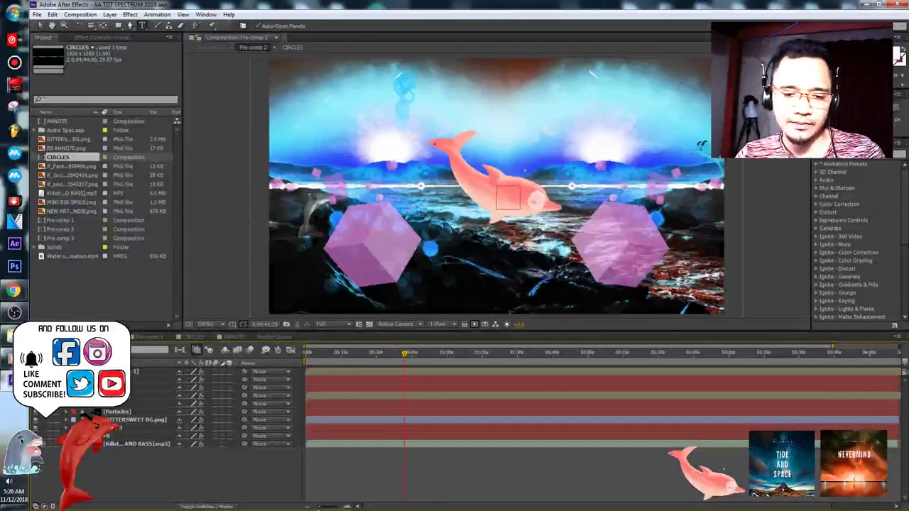
key("minus")
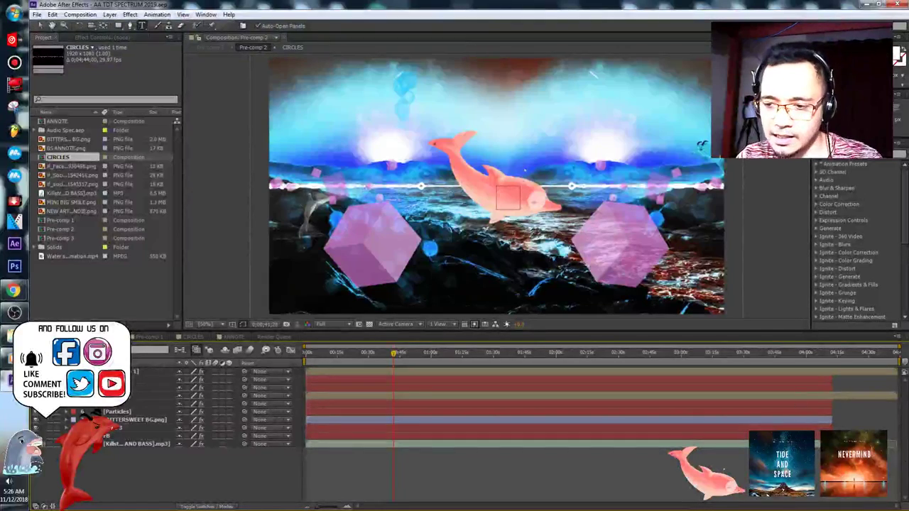
left_click(891, 444)
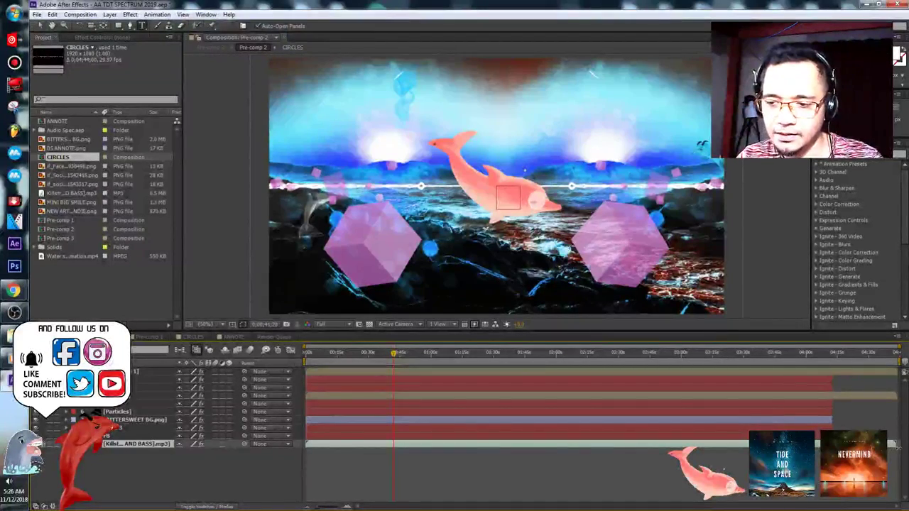
left_click(135, 405)
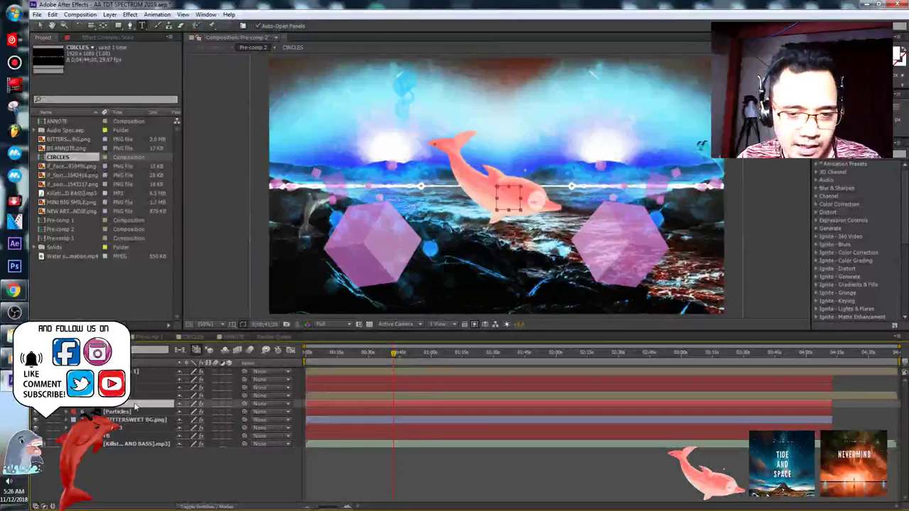
left_click(150, 441, "shift")
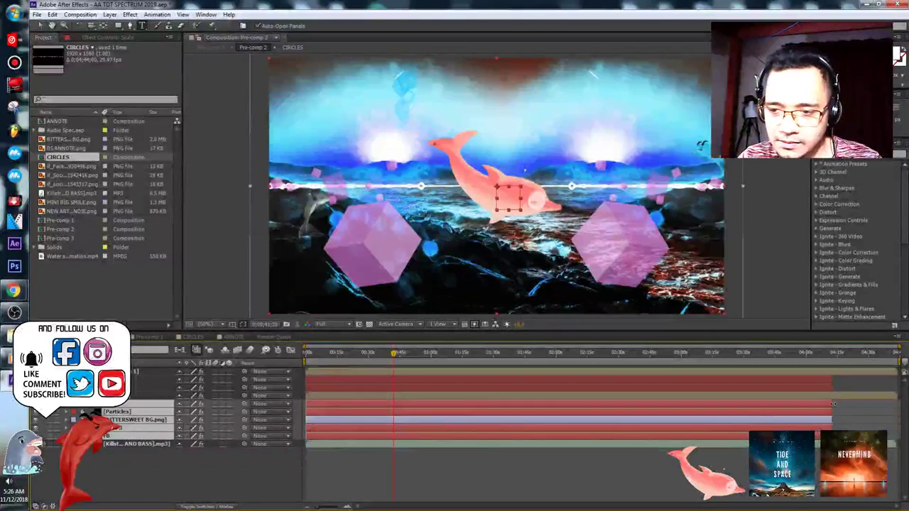
left_click(829, 388, "ctrl")
left_click(830, 379, "ctrl")
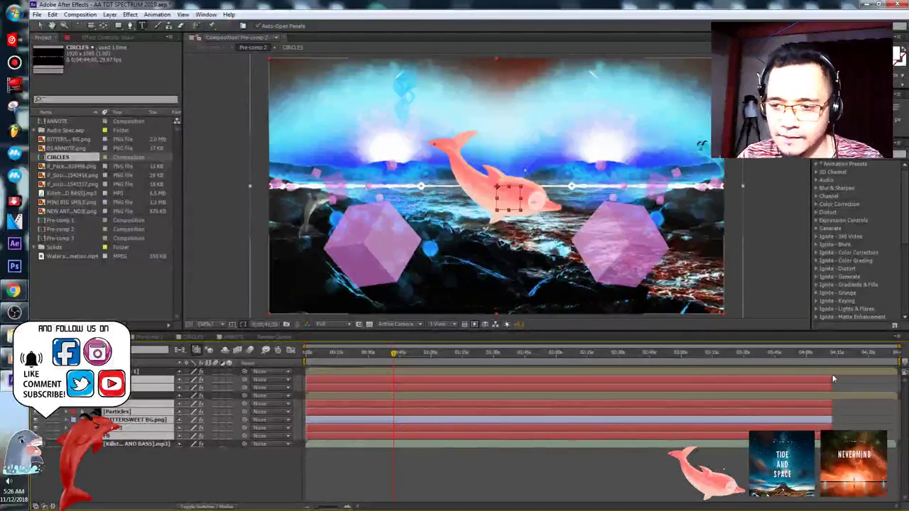
left_click_drag(834, 379, 897, 379)
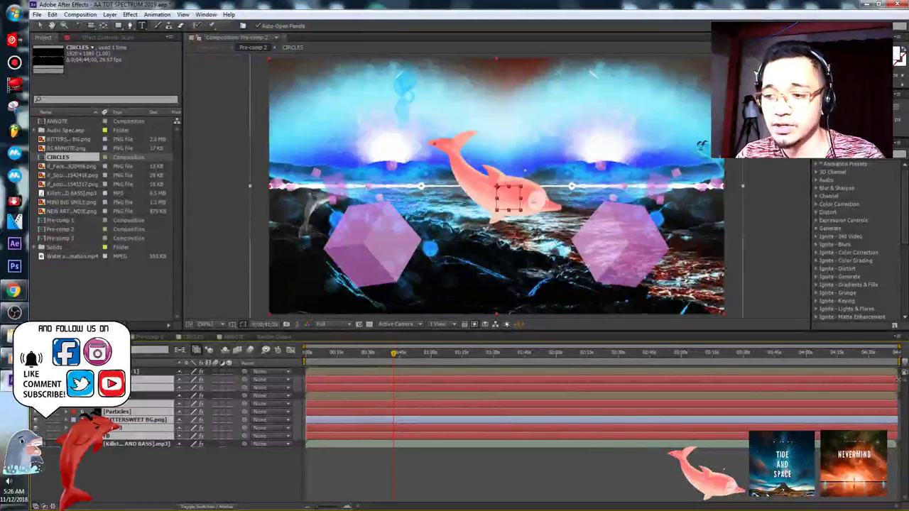
left_click(243, 470)
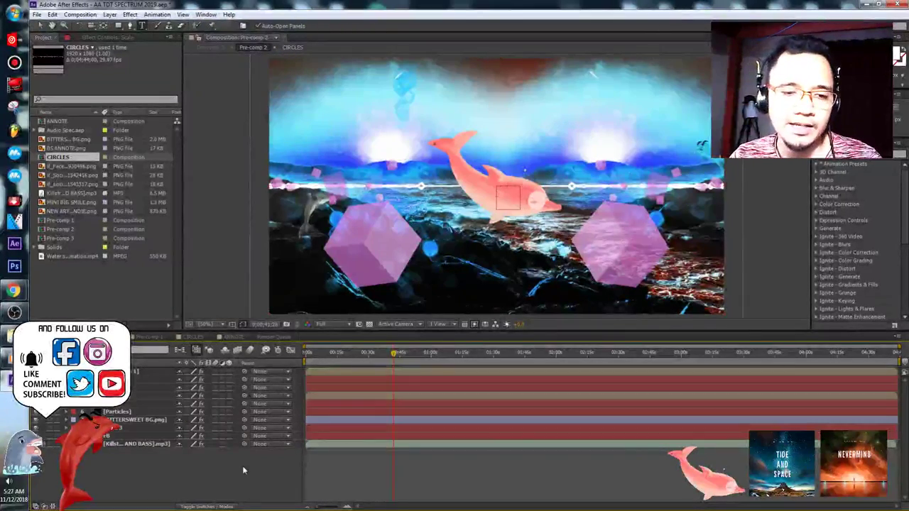
- Extend all Pre-comp 1 layers above the water animation clip to the composition's end and save the project
left_click(154, 336)
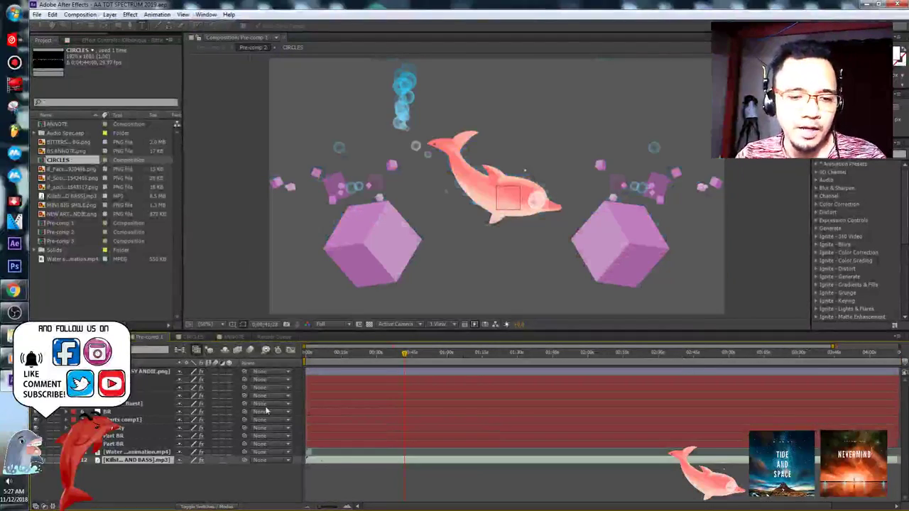
left_click_drag(324, 507, 308, 508)
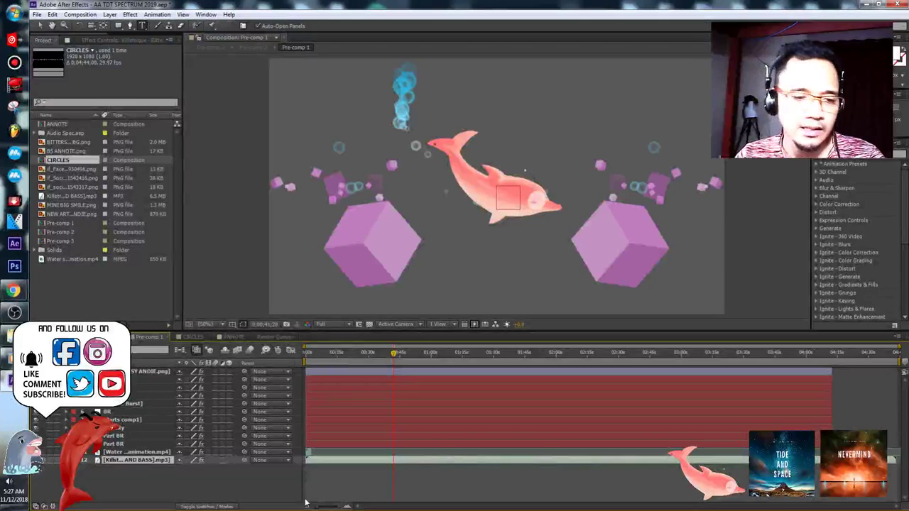
left_click(142, 443)
key("ctrl+a")
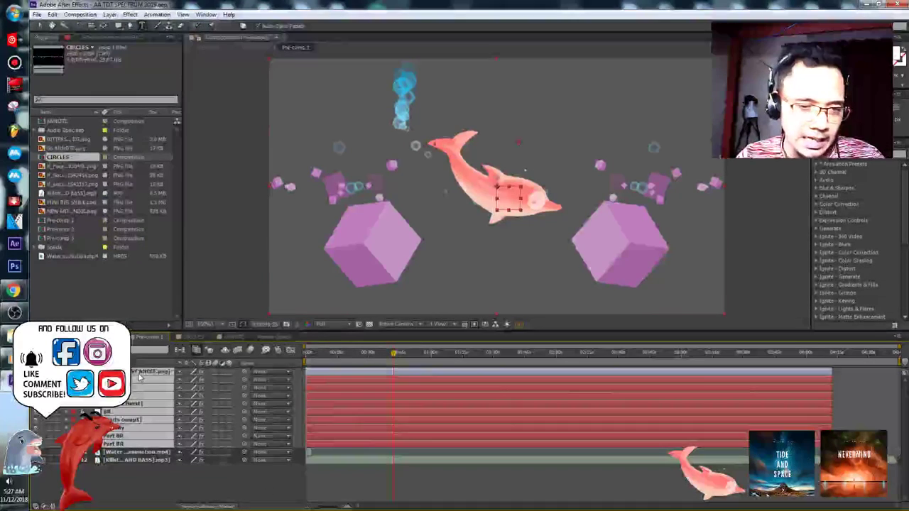
left_click_drag(854, 374, 900, 371)
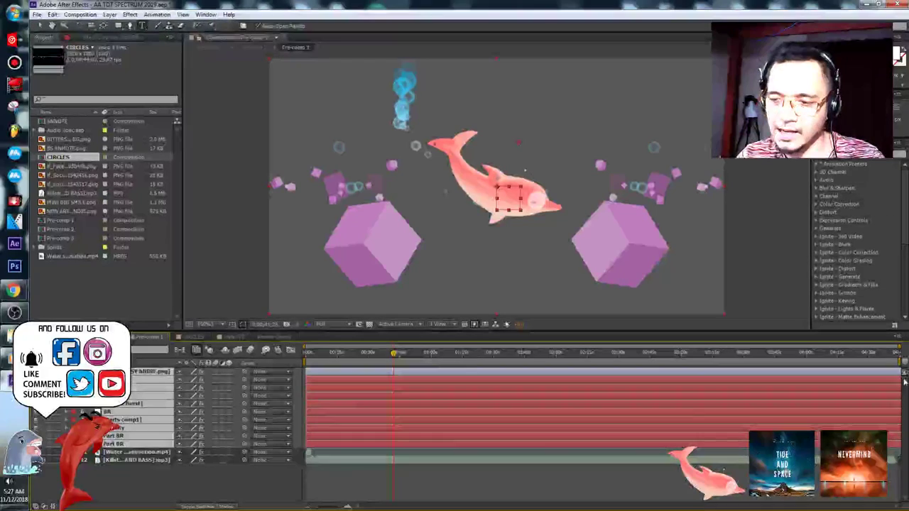
left_click(262, 478)
key("ctrl+s")
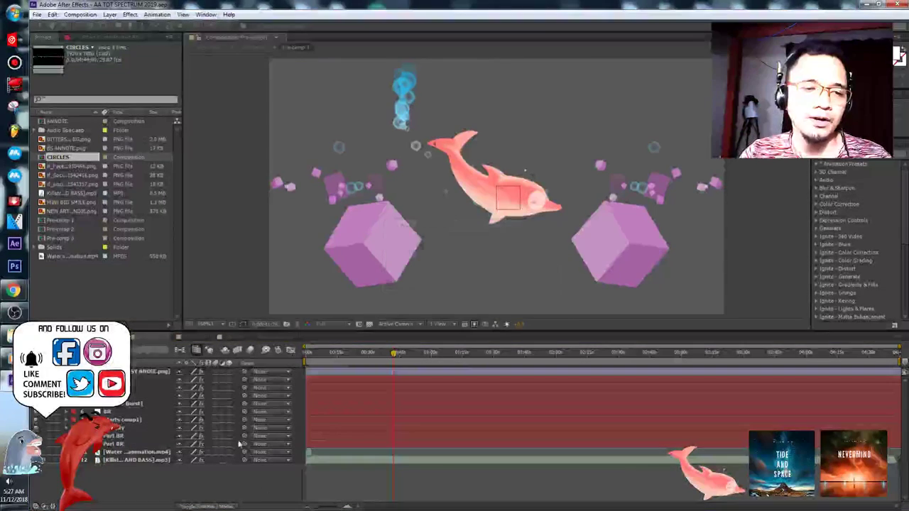
- In Pre-comp 3, move the Pre-comp 2 layer's final Scale keyframe to near the end of the composition
left_click(61, 337)
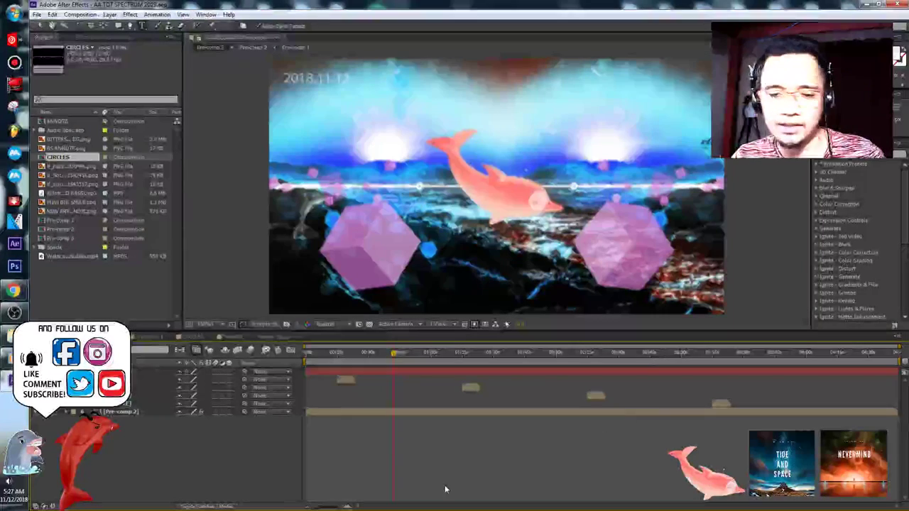
left_click(63, 414)
left_click(65, 413)
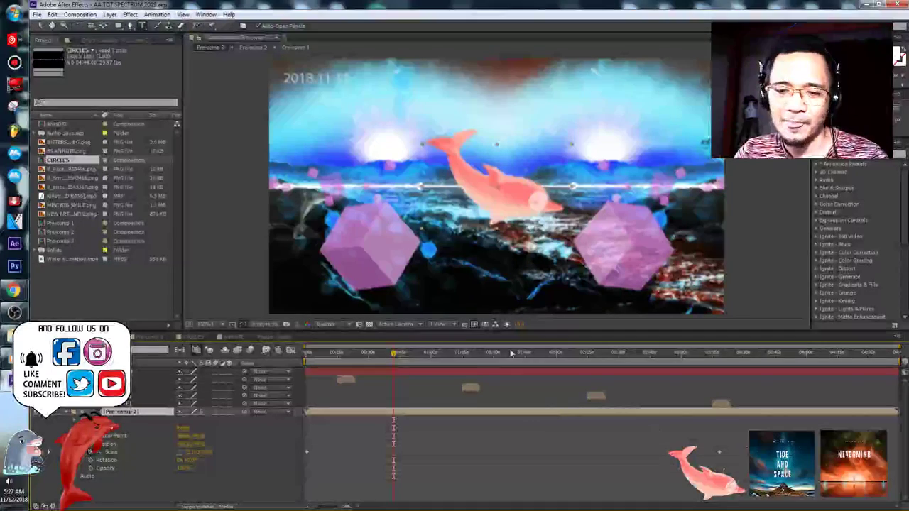
left_click(885, 359)
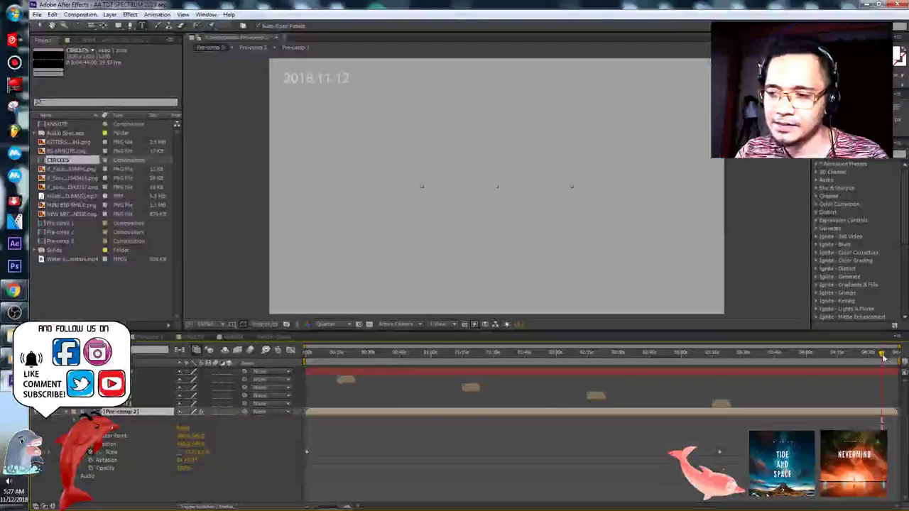
left_click(749, 353)
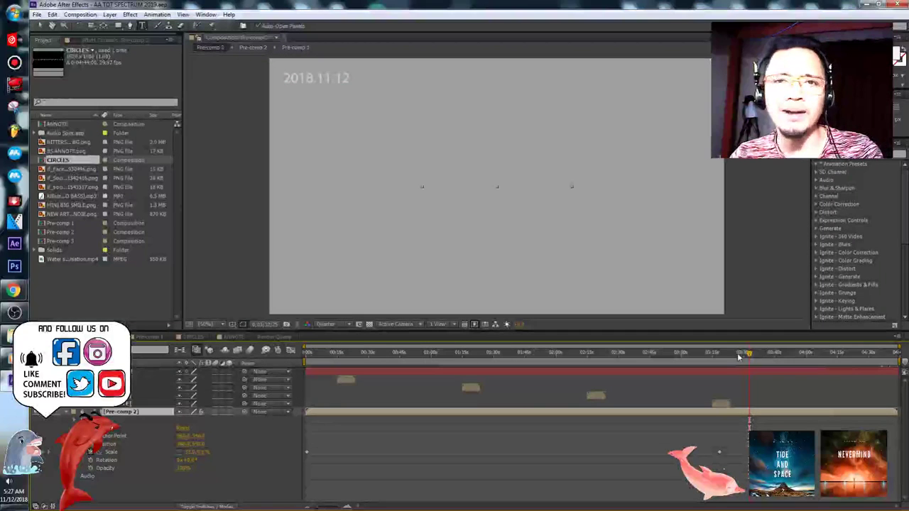
left_click(719, 451)
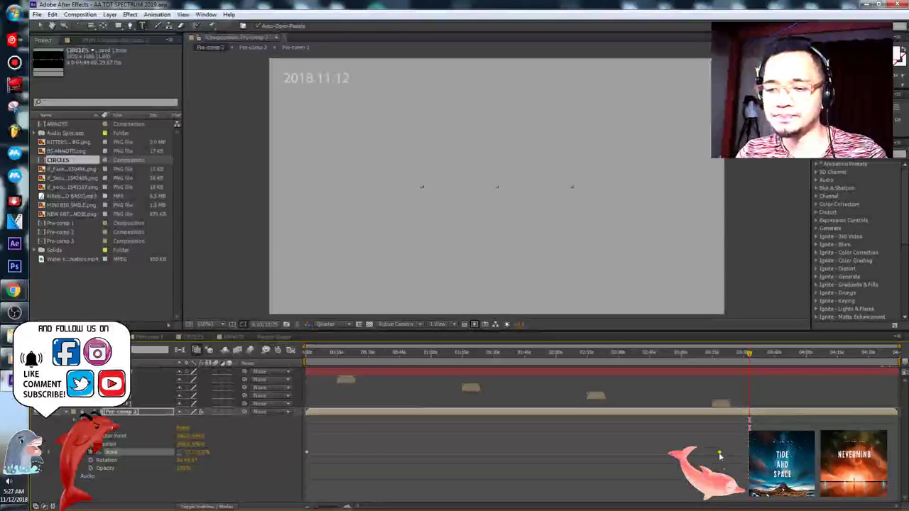
key("Delete")
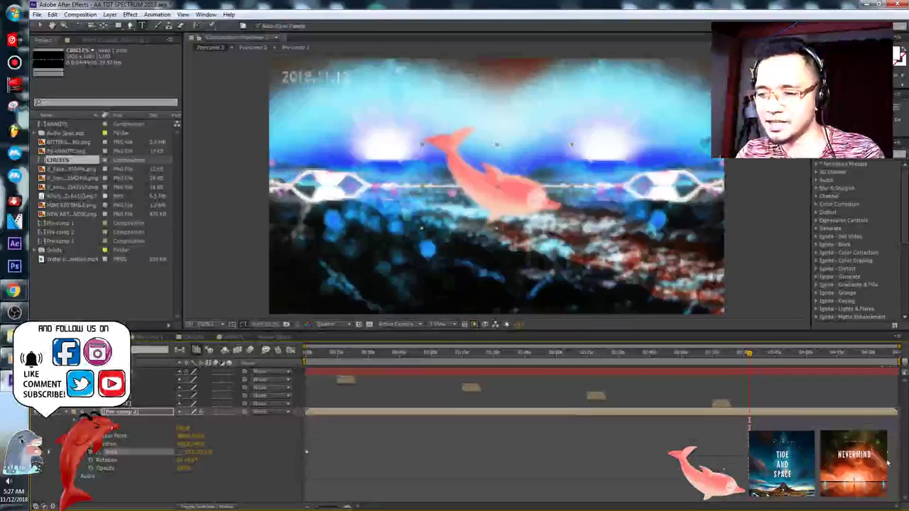
key("space")
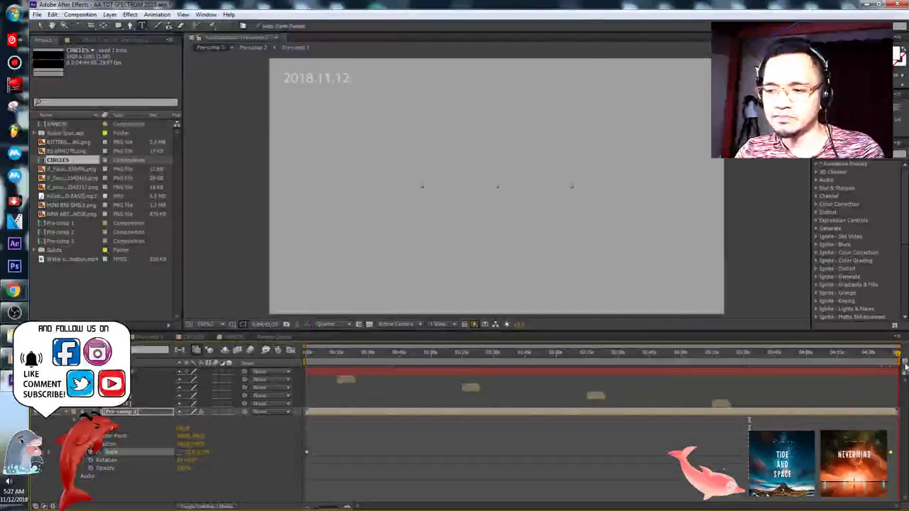
- Inspect the moved Scale keyframe at frame level near the end of Pre-comp 3, collapse the layer's properties, and save the project
left_click(348, 507)
left_click(347, 507)
left_click(347, 507)
left_click(348, 507)
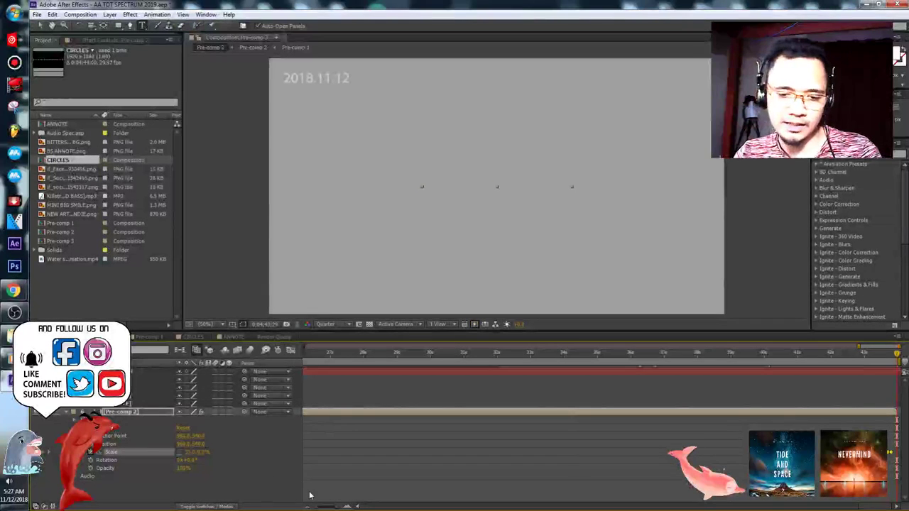
left_click(347, 506)
left_click(348, 506)
left_click(348, 506)
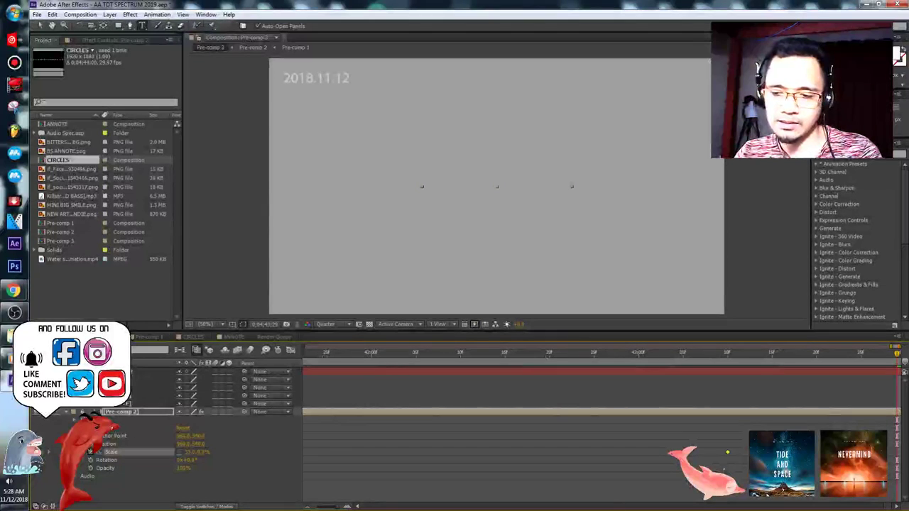
left_click(896, 506)
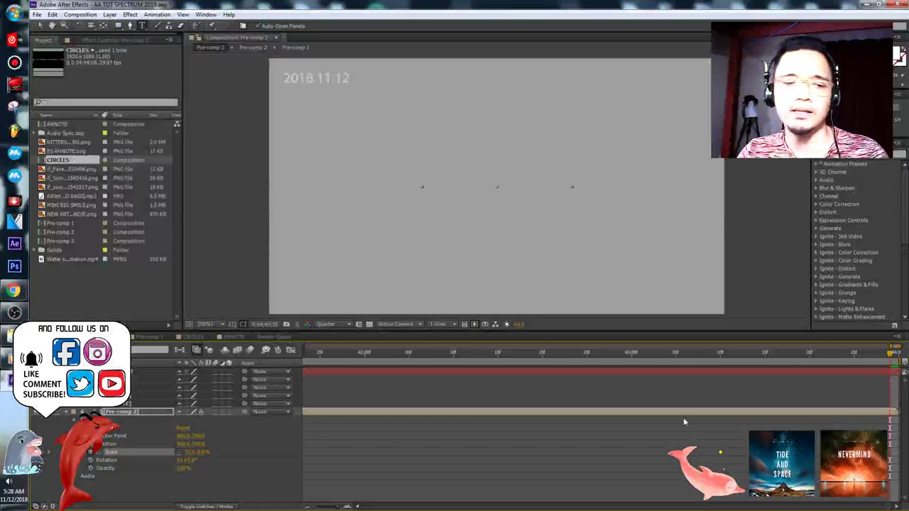
left_click(68, 412)
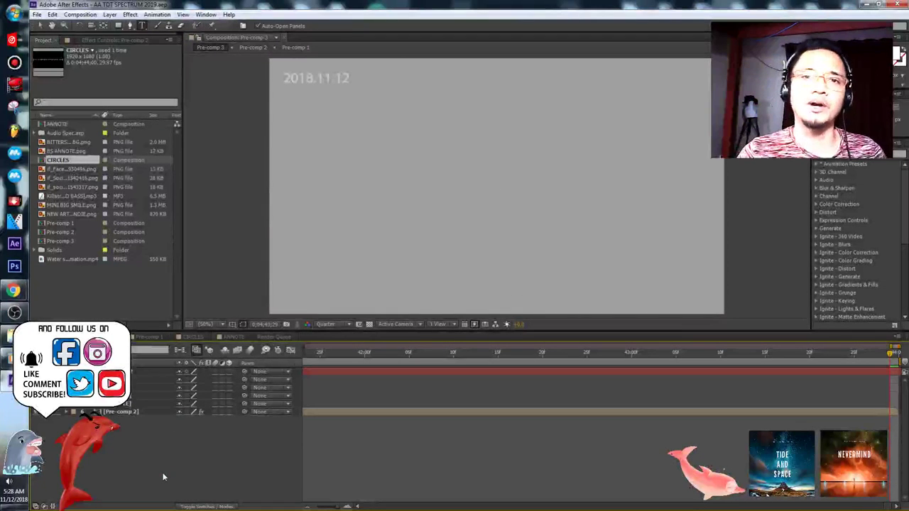
- Check the layer lengths in Pre-comp 2 and Pre-comp 1, and extend the CIRCLES audio layer to the composition's end
left_click(106, 337)
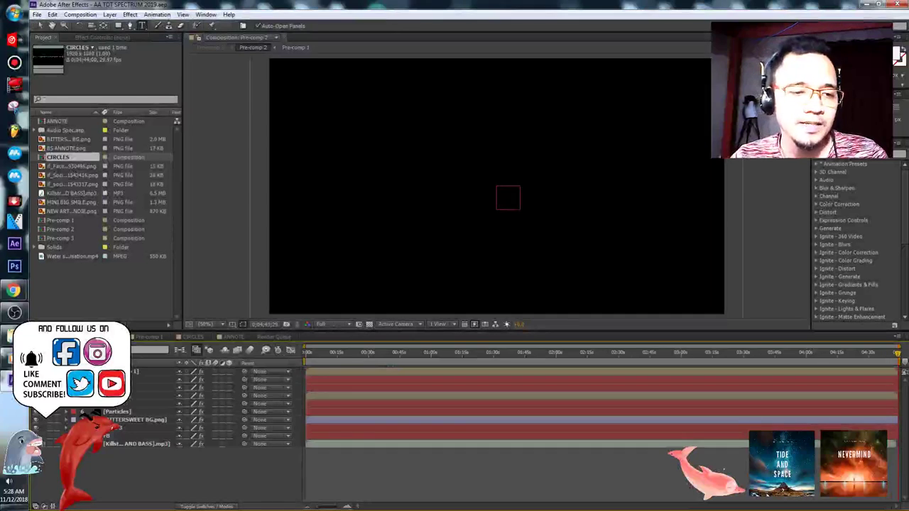
left_click(145, 337)
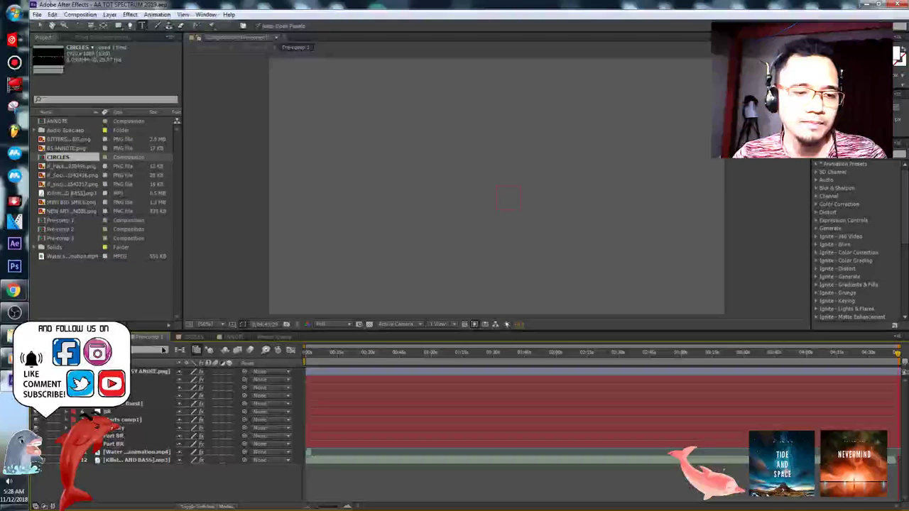
left_click(193, 337)
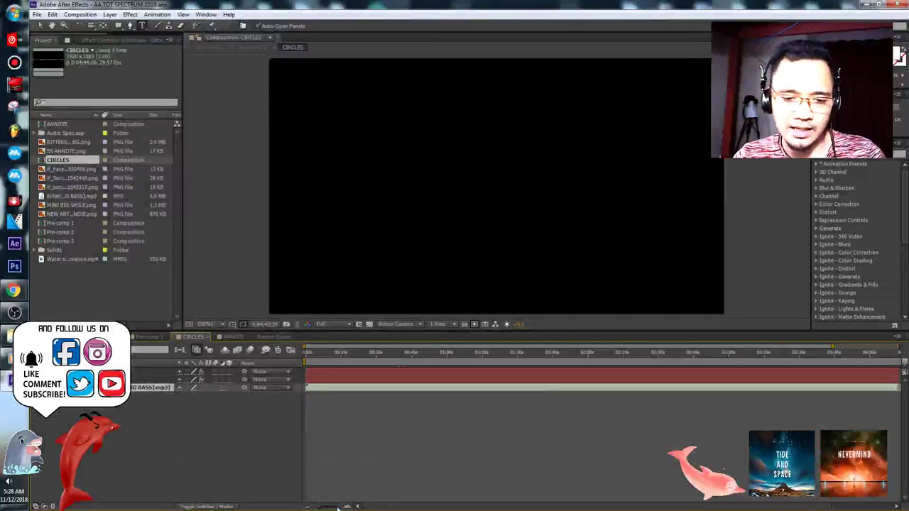
left_click_drag(321, 509, 307, 508)
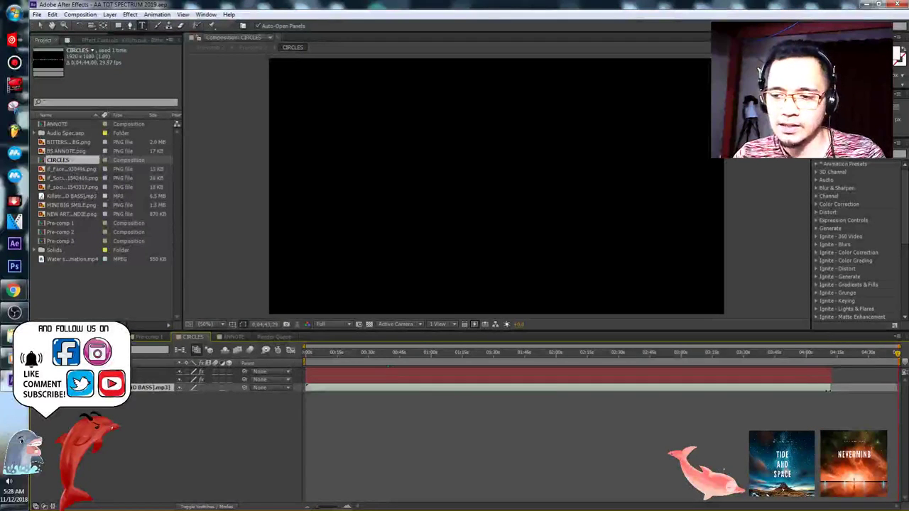
left_click_drag(828, 388, 899, 388)
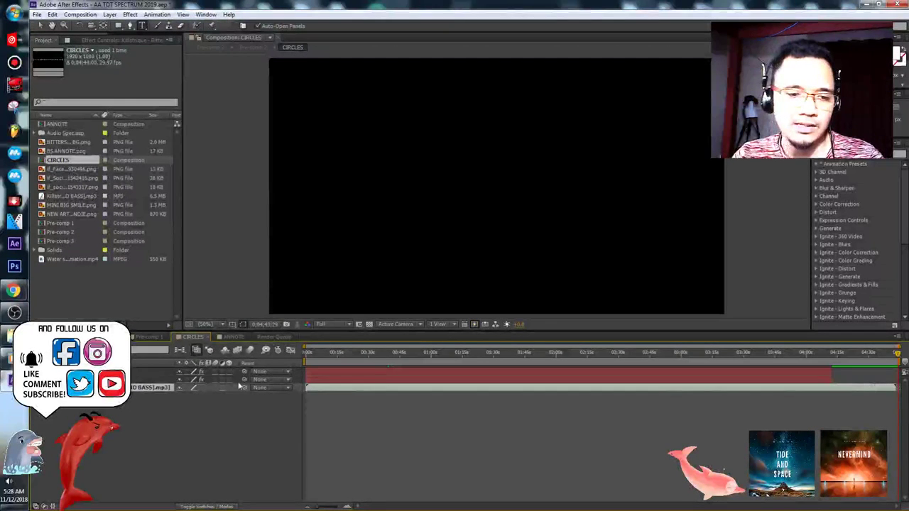
- Extend the two layers above the audio in CIRCLES to the end of the composition and save the project
left_click(141, 372)
left_click(132, 380, "shift")
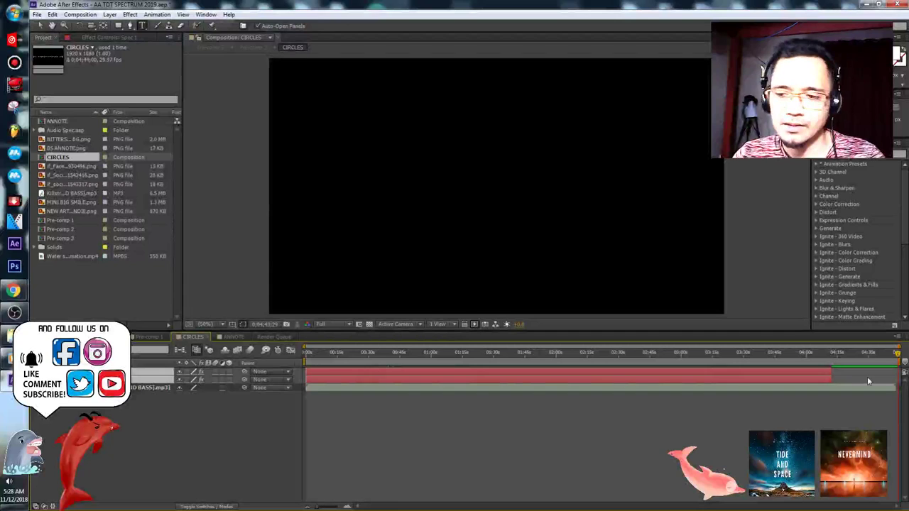
left_click_drag(837, 375, 844, 371)
left_click_drag(880, 371, 899, 372)
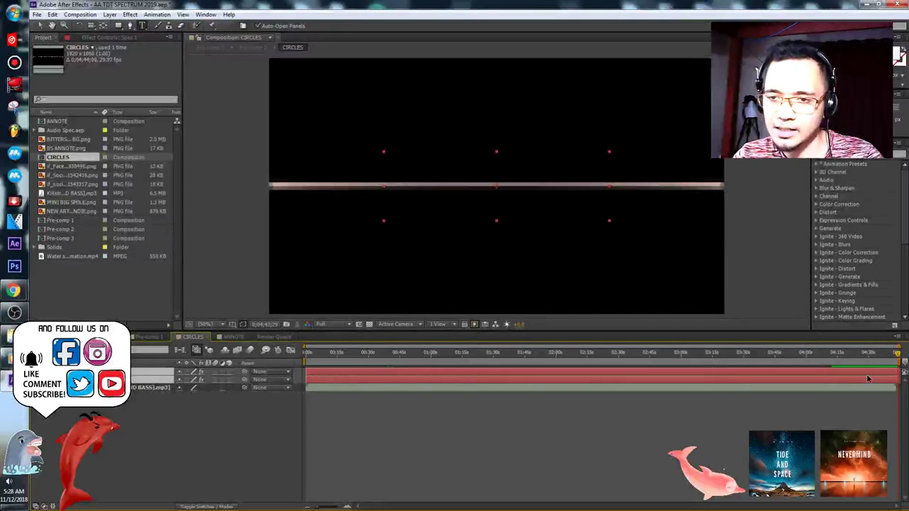
left_click(266, 443)
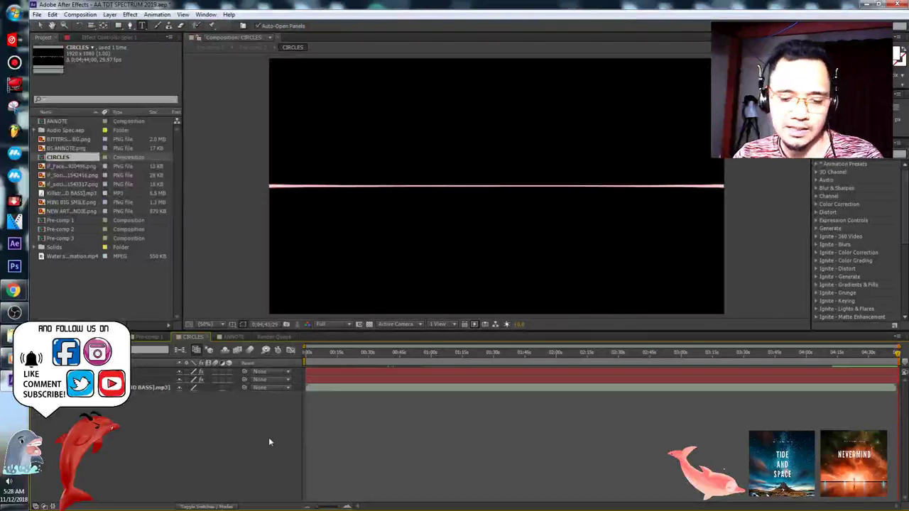
key("ctrl+s")
- Delete the Left Channel effect from the lower Part BR layer in Pre-comp 1
left_click(152, 337)
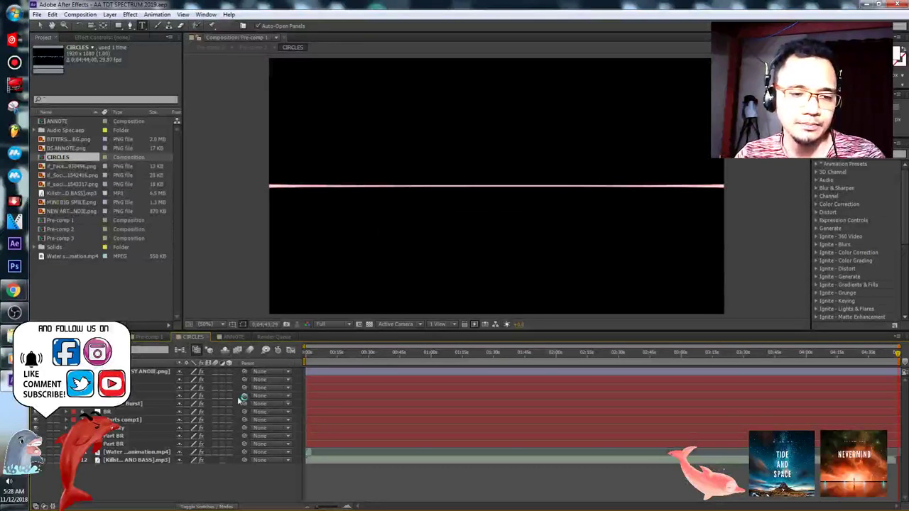
left_click(146, 336)
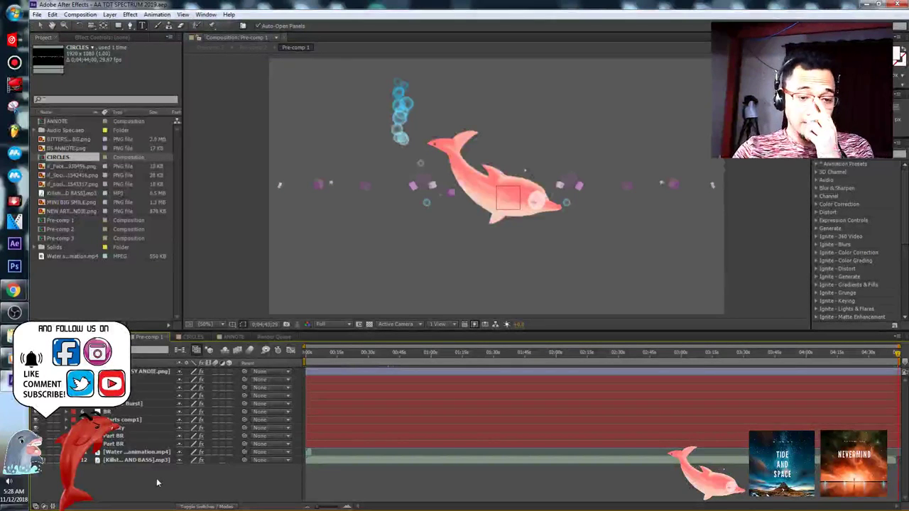
left_click(132, 444)
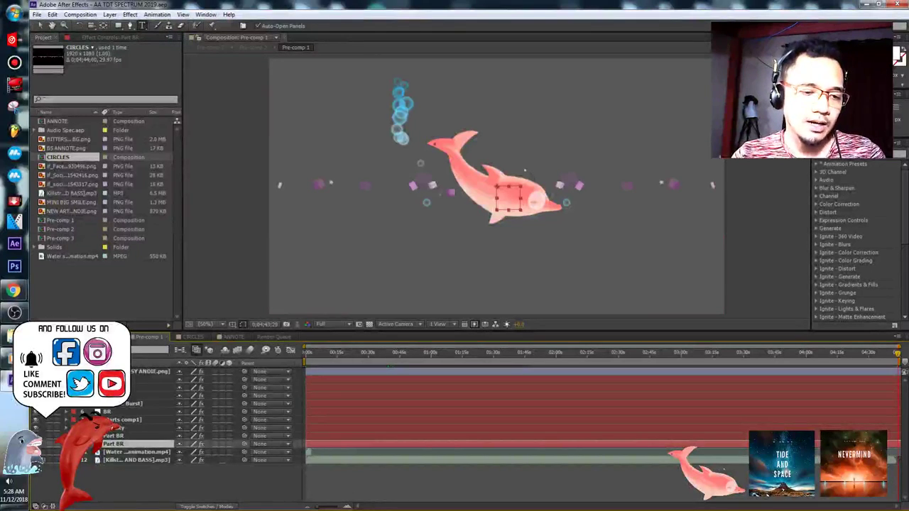
left_click(66, 444)
left_click(74, 452)
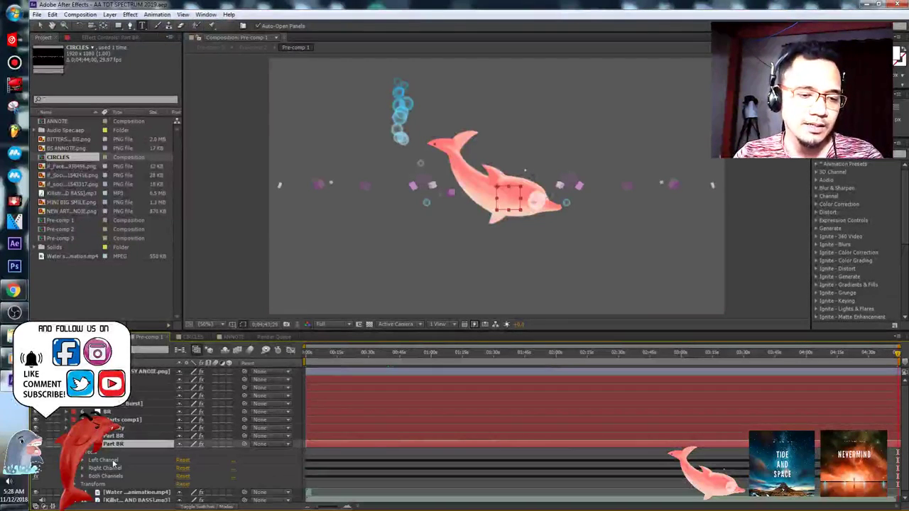
left_click(107, 460)
key("Delete")
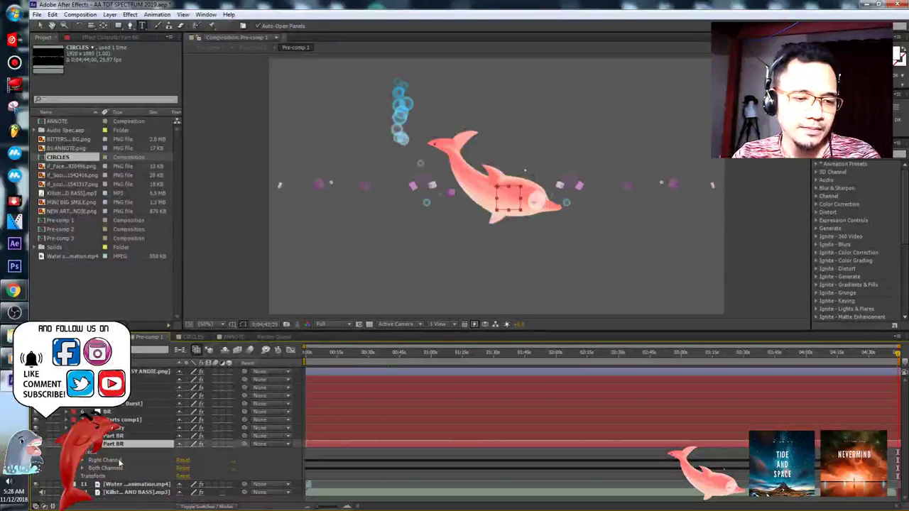
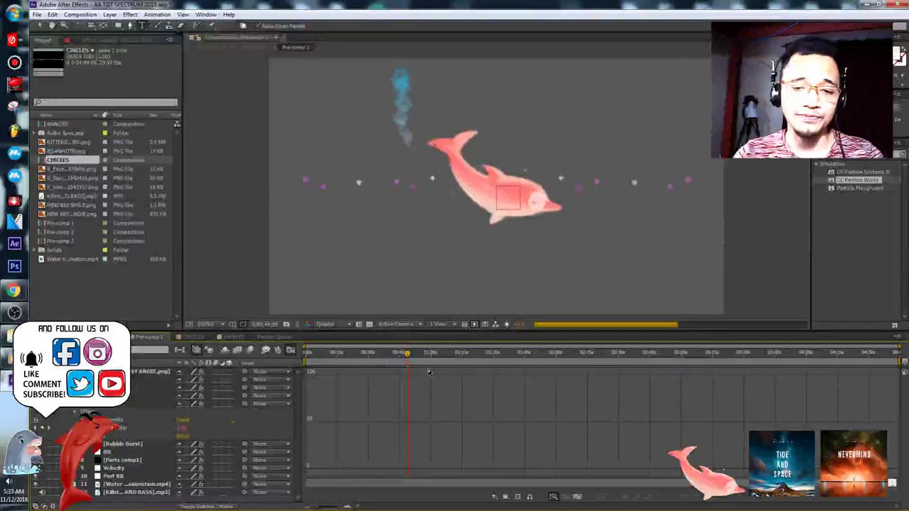
- Copy the 0.1,0.3 range from the fourth layer's Slider expression into the BR 2 layer's Slider expression
left_click(66, 396)
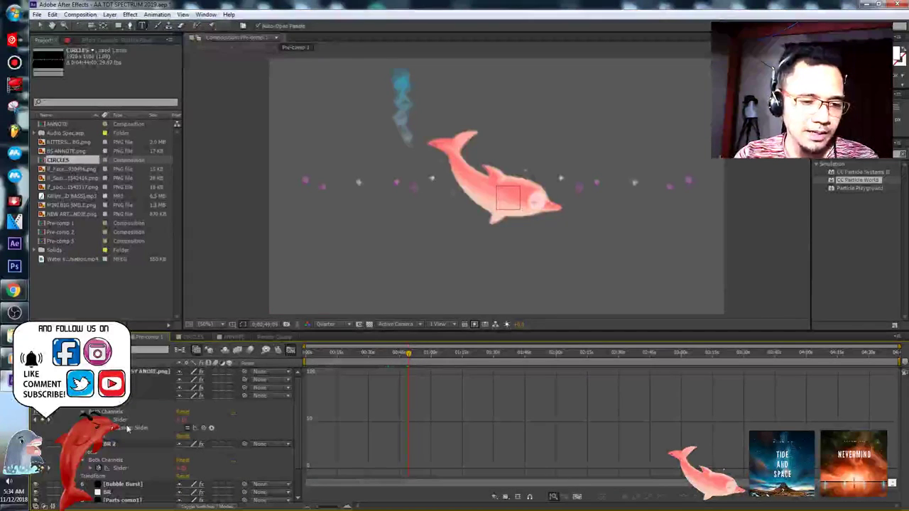
left_click(124, 420)
left_click(403, 482)
left_click_drag(354, 482, 369, 482)
type("0.05,0.5)")
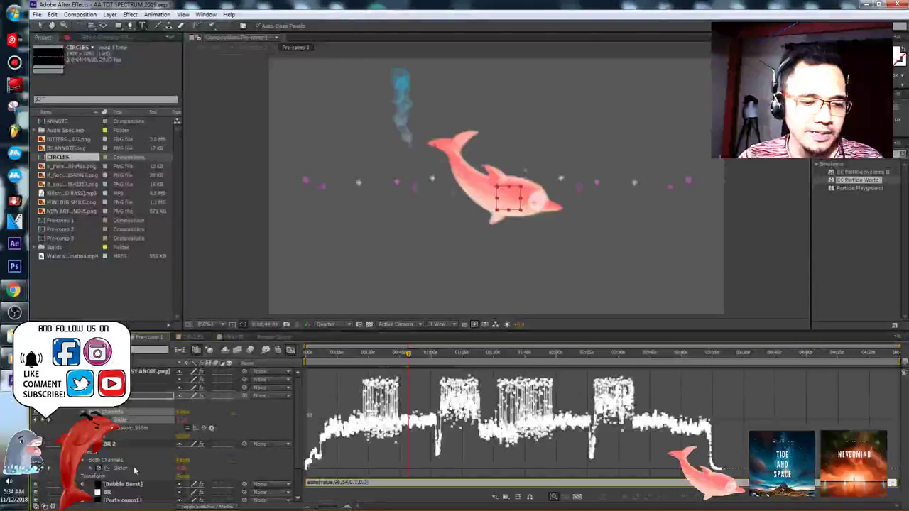
left_click(134, 465)
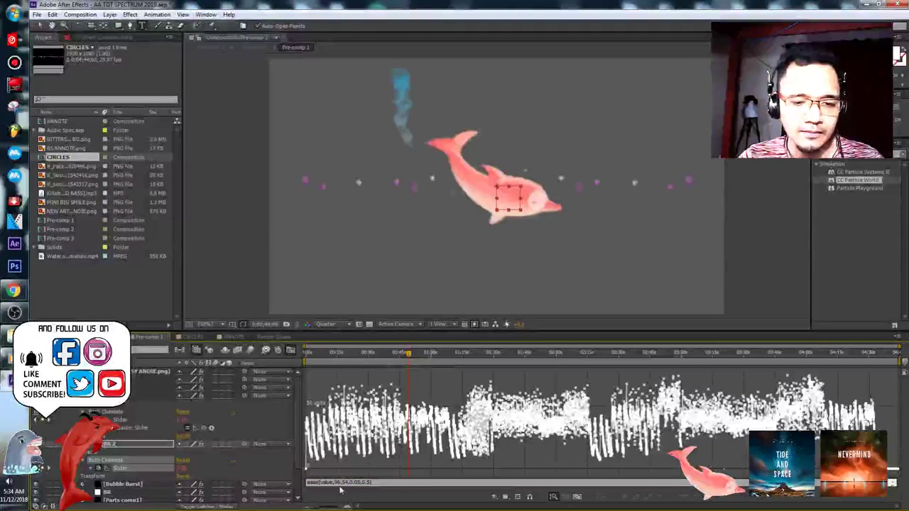
left_click(92, 469)
left_click_drag(373, 482, 350, 483)
left_click(272, 427)
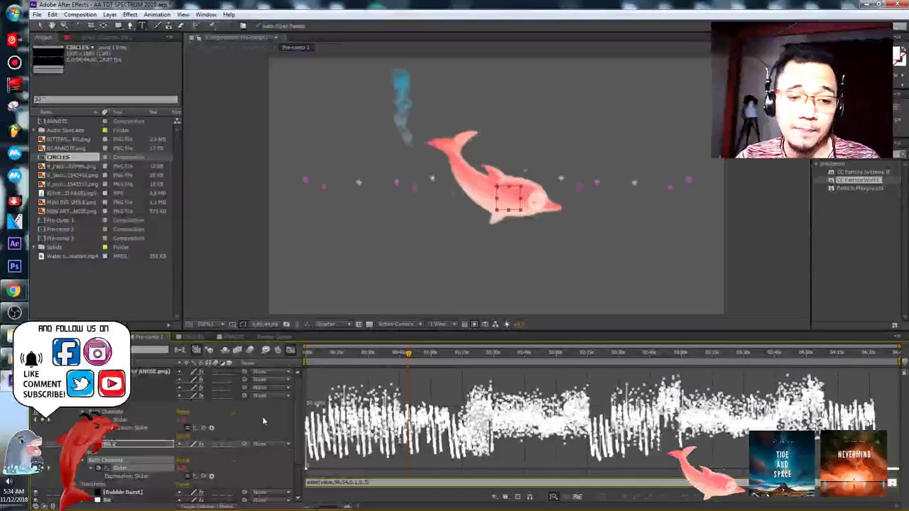
- Delete the old fourth layer directly above BR 2 and save the project
left_click(262, 416)
left_click(149, 395)
key("Delete")
key("ctrl+s")
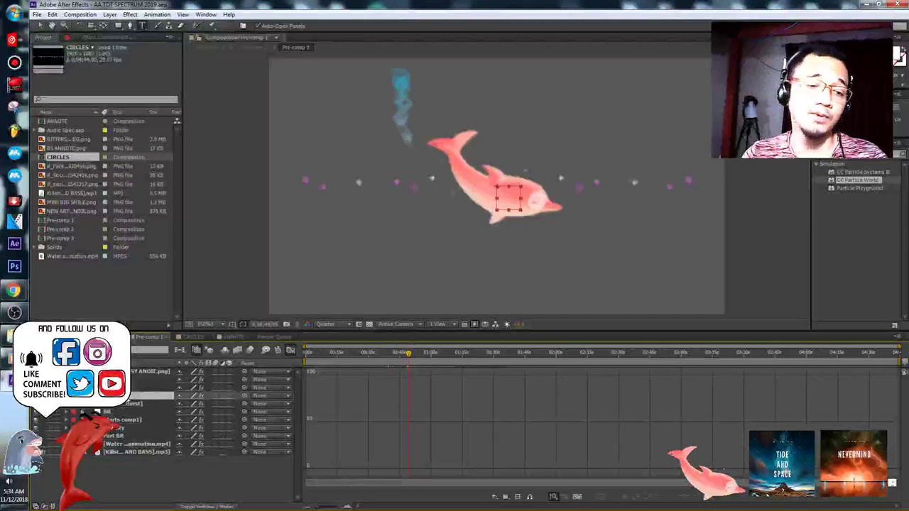
- Duplicate the third layer in Pre-comp 1, rename the copy, and switch the timeline from the graph editor to layer bars
left_click(143, 388)
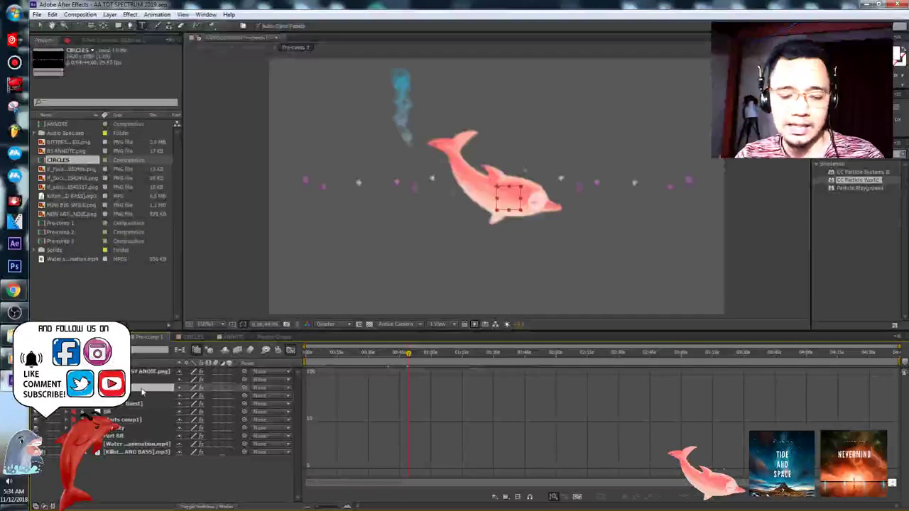
right_click(142, 390)
left_click(183, 384)
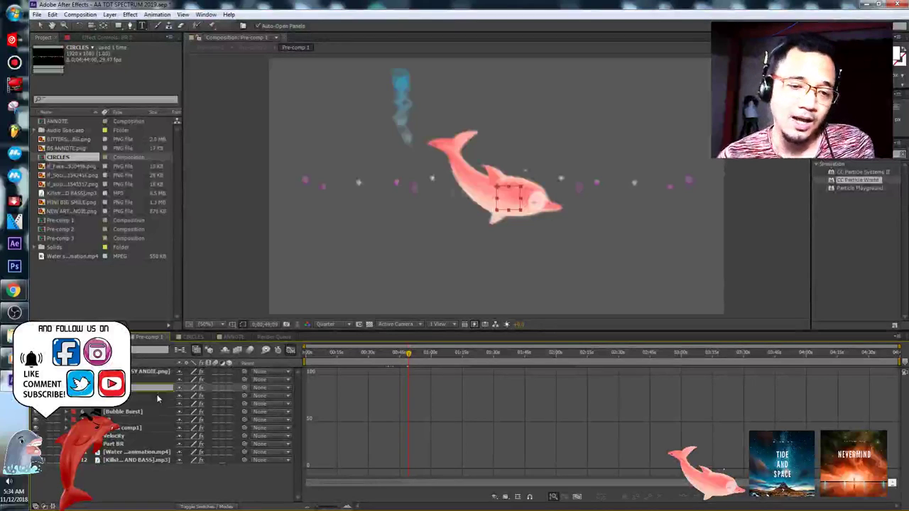
left_click(289, 351)
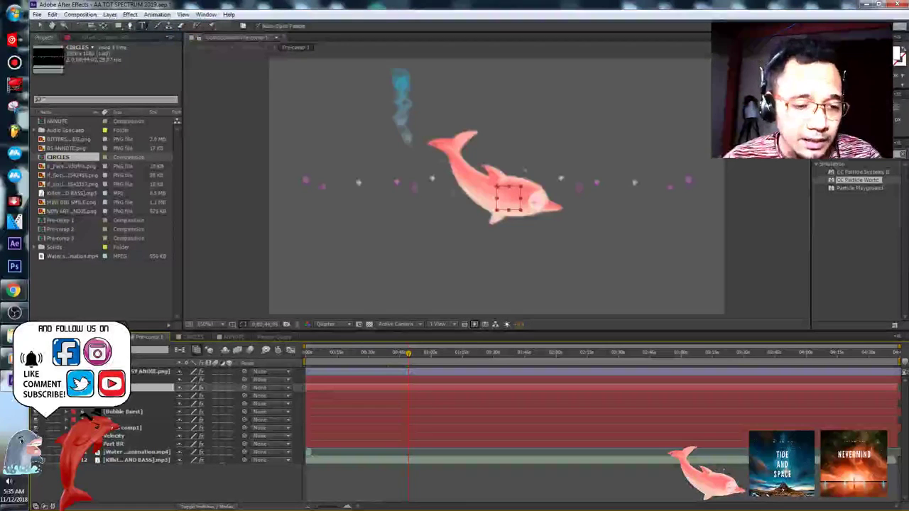
- Expand the third layer's Both Channels effect down to its Slider expression
left_click(66, 388)
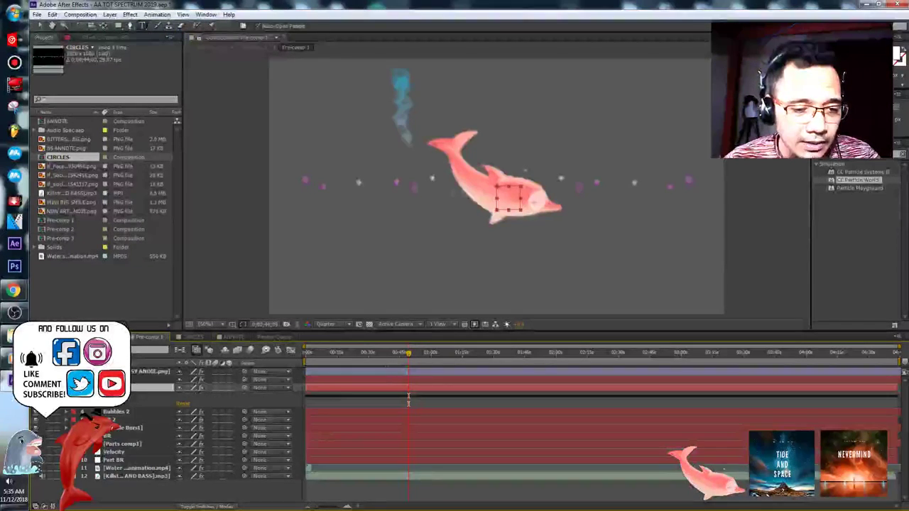
left_click(74, 395)
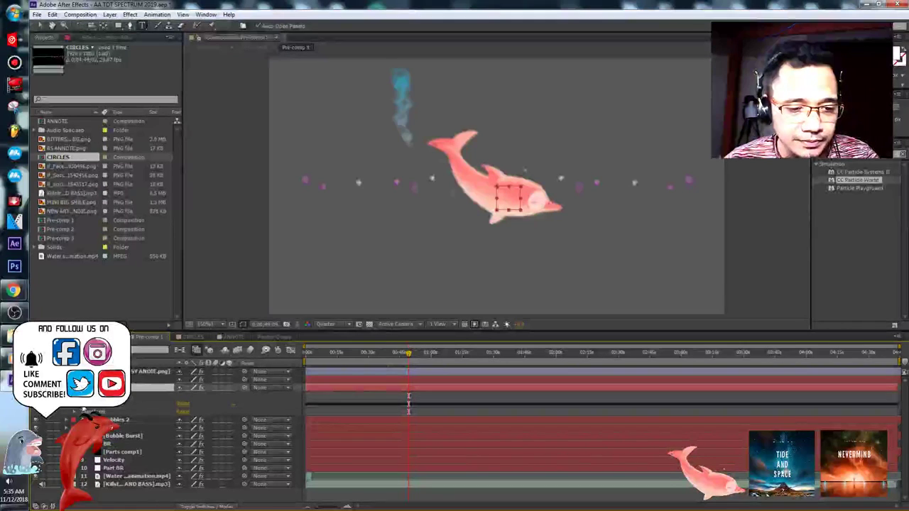
left_click(84, 411)
left_click(89, 412)
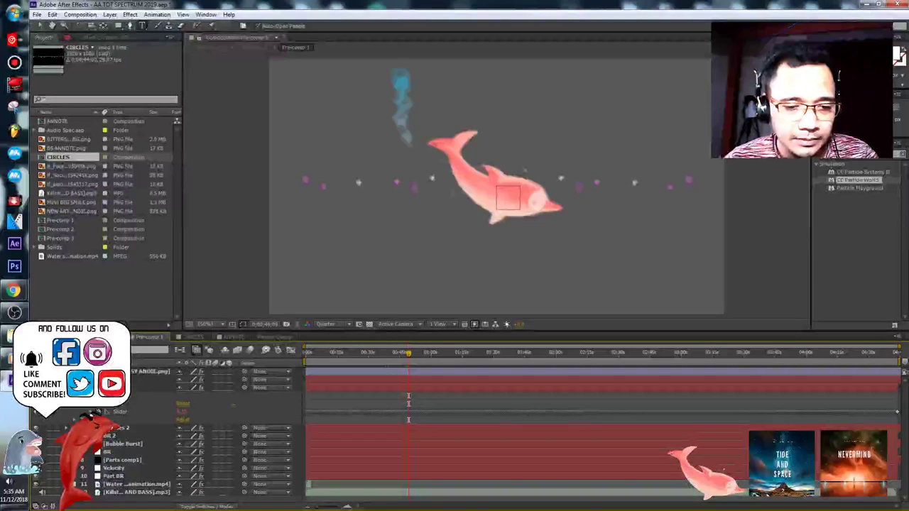
left_click(90, 411)
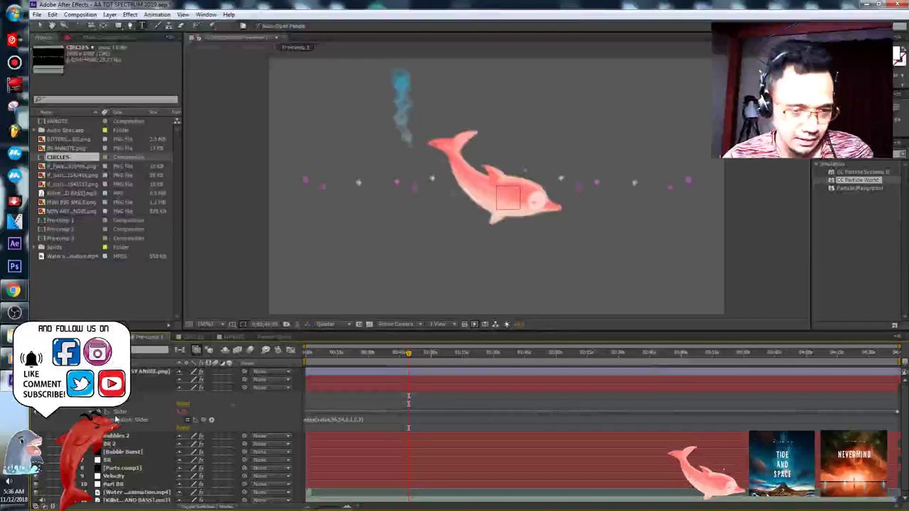
- Duplicate the BR 2 layer and rename the copy BR 3
left_click(126, 446)
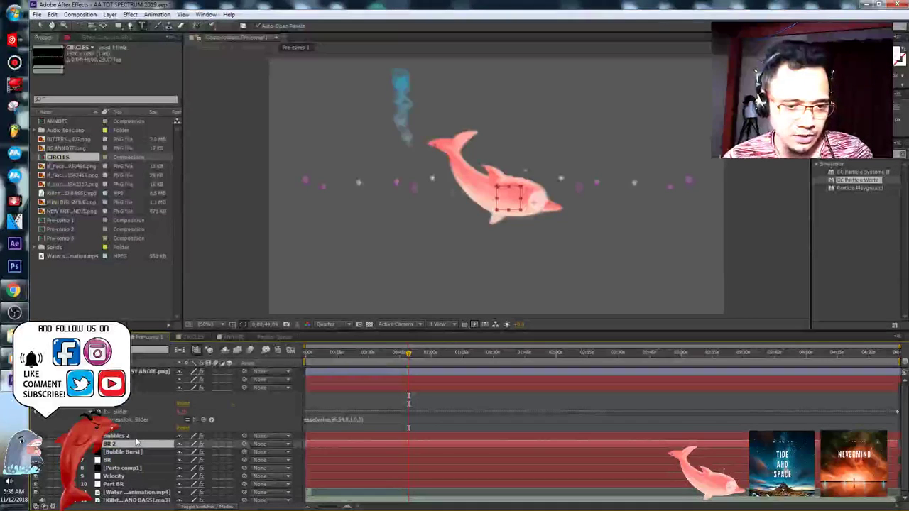
key("ctrl+d")
right_click(146, 437)
left_click(163, 430)
key("BackSpace")
type("3")
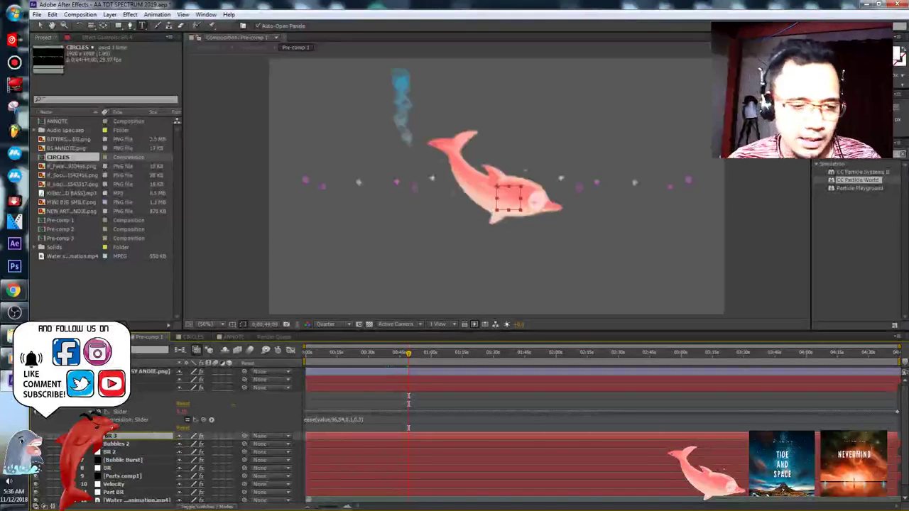
- Copy the 0.1,0.3 range from the third layer's Slider expression and delete that layer
left_click(375, 420)
left_click_drag(374, 420, 349, 420)
left_click(263, 407)
left_click(124, 388)
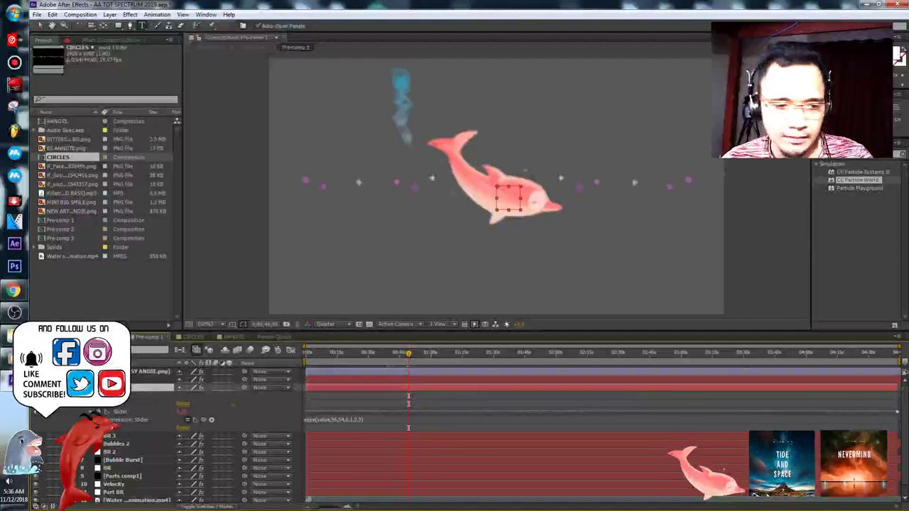
key("Delete")
- Set the BR 3 layer's Both Channels Slider expression to ease(value,96,54,0.1,0.3) and save the project
left_click(66, 387)
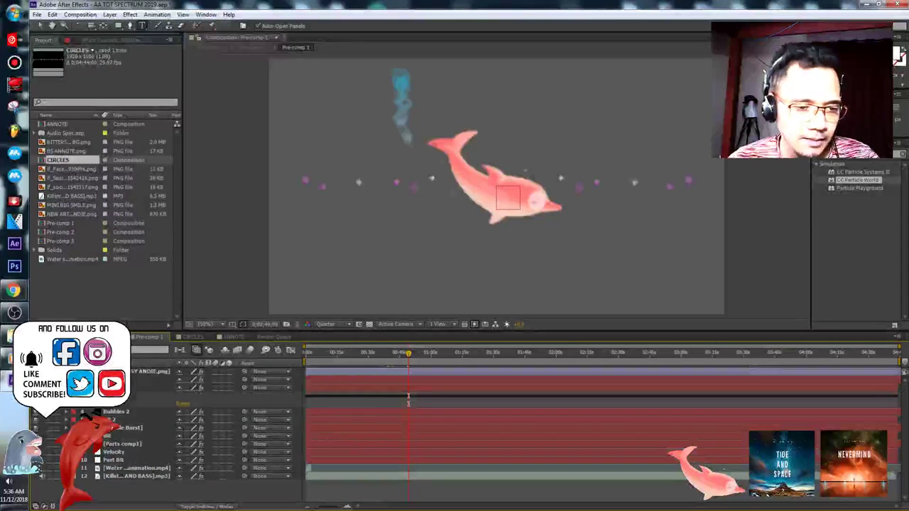
left_click(74, 395)
left_click(84, 412)
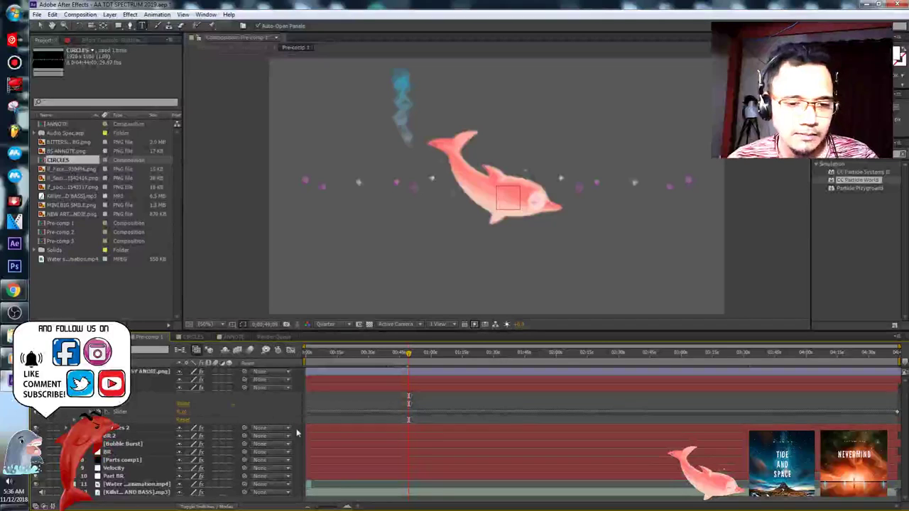
left_click(91, 412)
left_click(358, 421)
left_click_drag(367, 420, 353, 420)
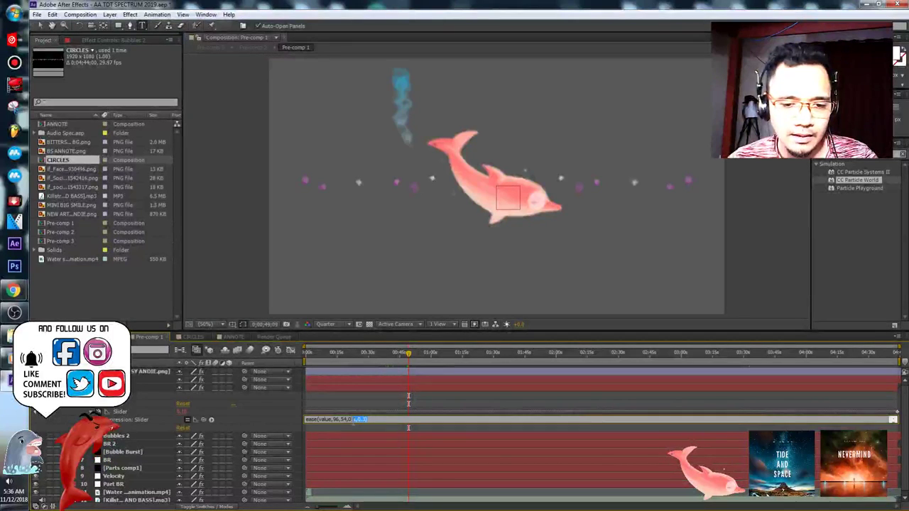
left_click(268, 410)
key("ctrl+s")
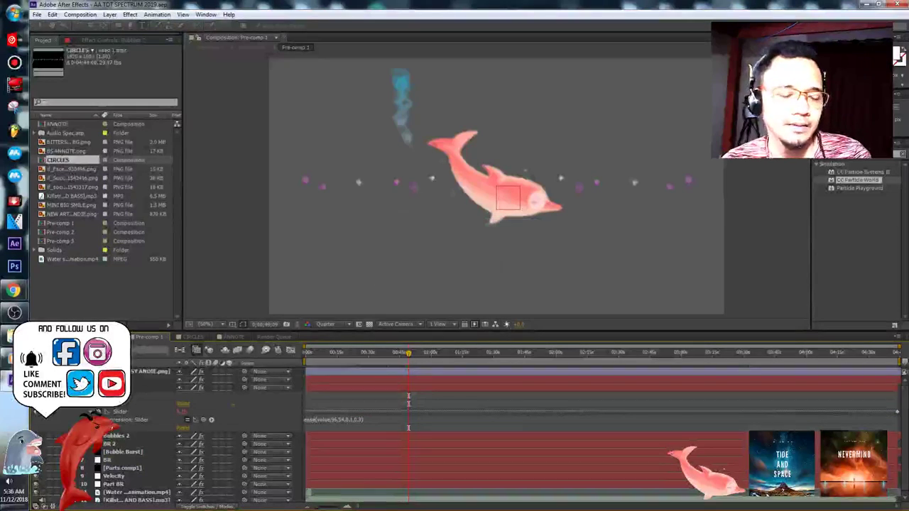
- Collapse the BR 3 layer, duplicate it, and rename the copy
left_click(66, 388)
left_click(117, 388)
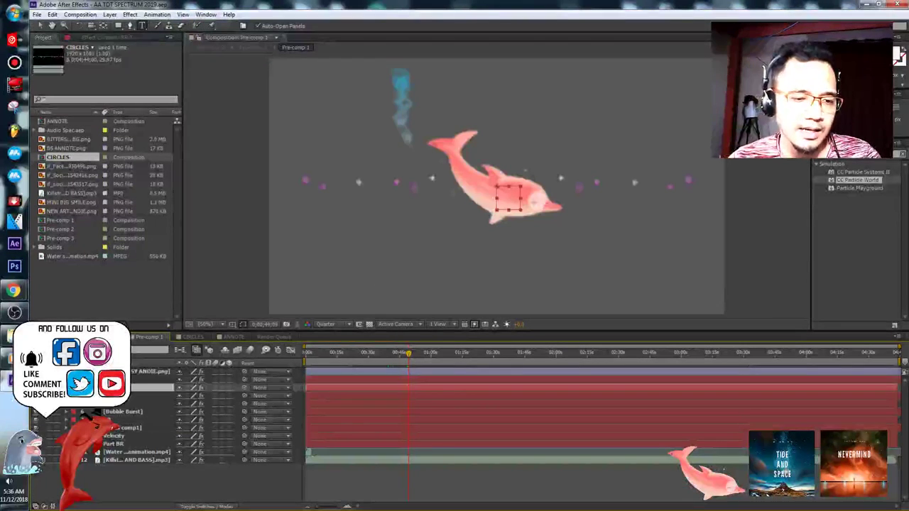
key("ctrl+d")
right_click(125, 391)
left_click(153, 386)
left_click(152, 387)
key("e")
key("e")
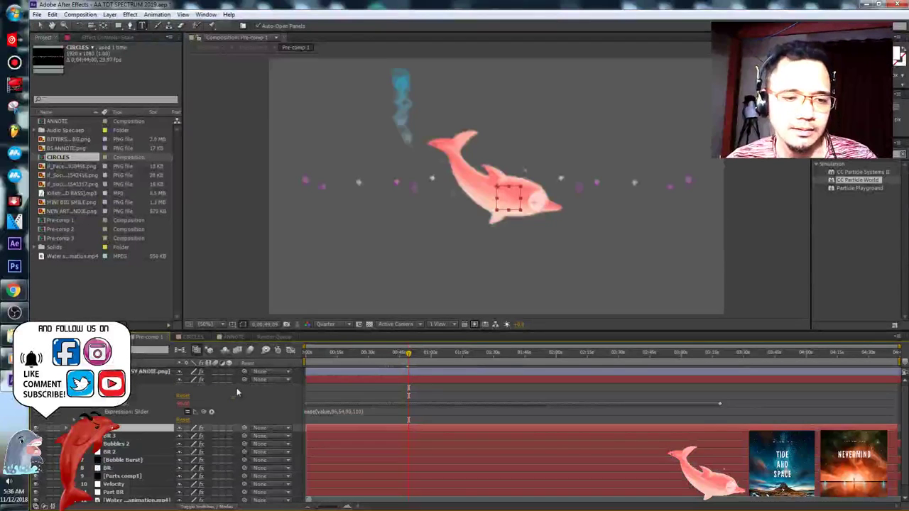
- Copy the 90,110 range from the second layer's Slider expression and collapse that layer
left_click(377, 413)
left_click_drag(367, 413, 349, 413)
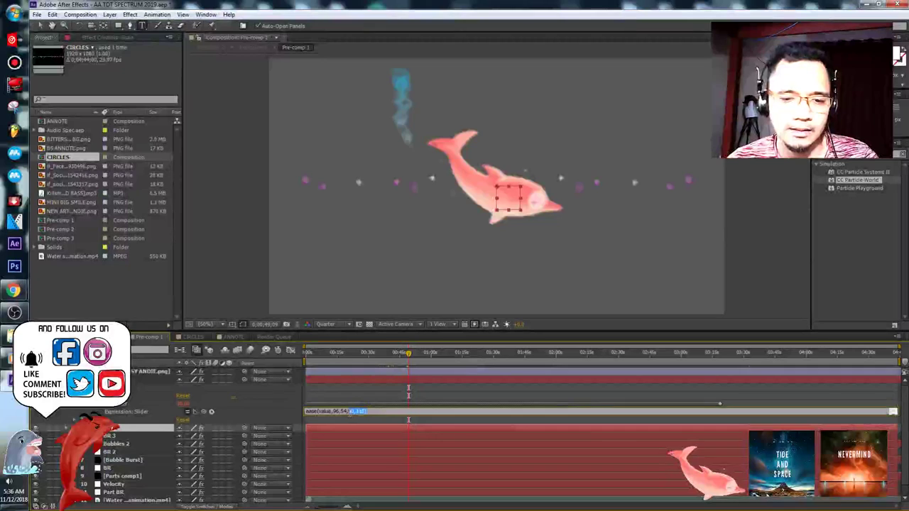
left_click(275, 412)
left_click(66, 380)
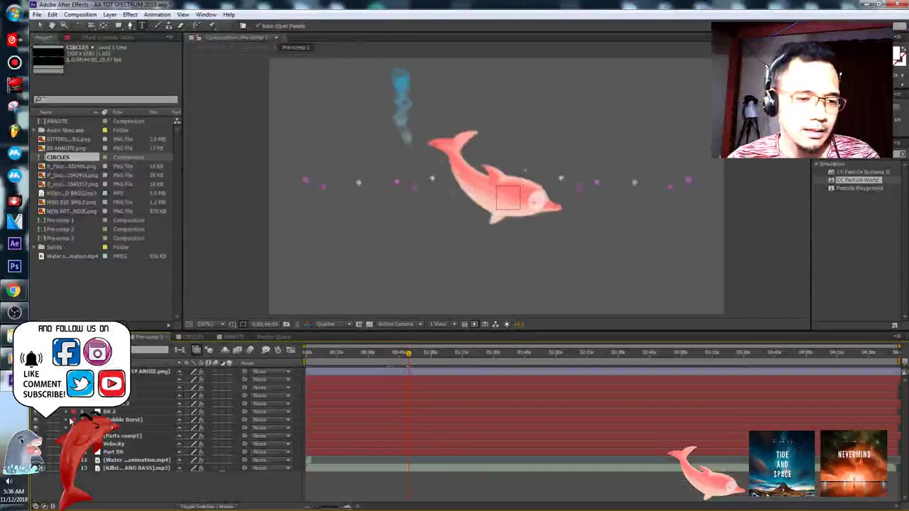
- Set the Slider expression of the new copy above BR 3 to ease(value,96,54,90,110), save the project, and switch to Pre-comp 2
left_click(66, 387)
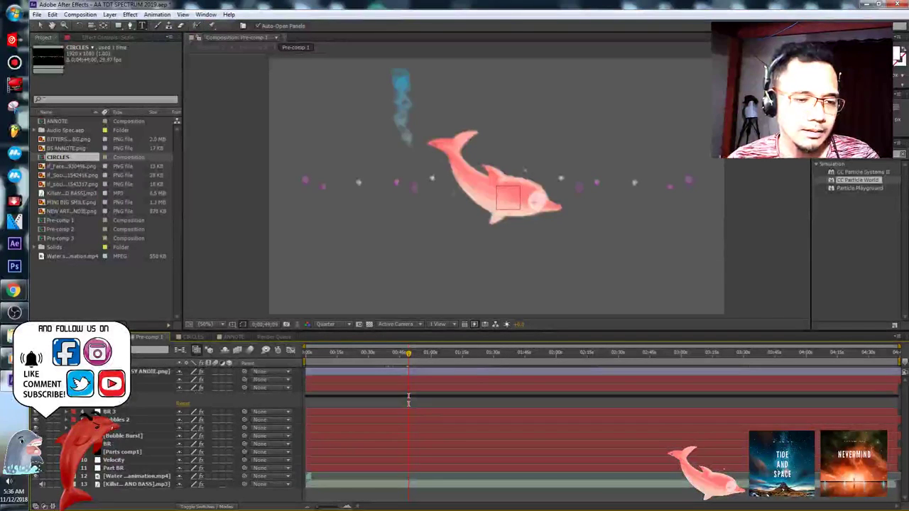
left_click(74, 396)
left_click(82, 403)
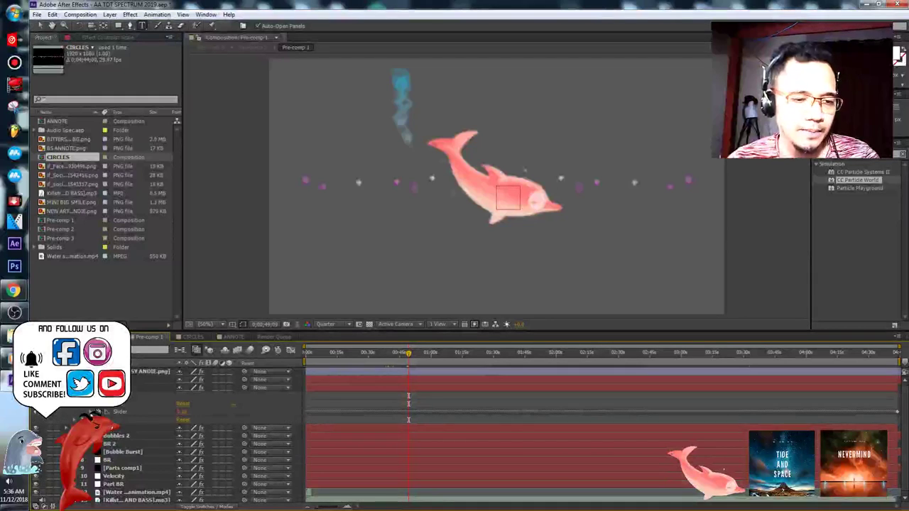
left_click(89, 412)
left_click_drag(376, 420, 349, 420)
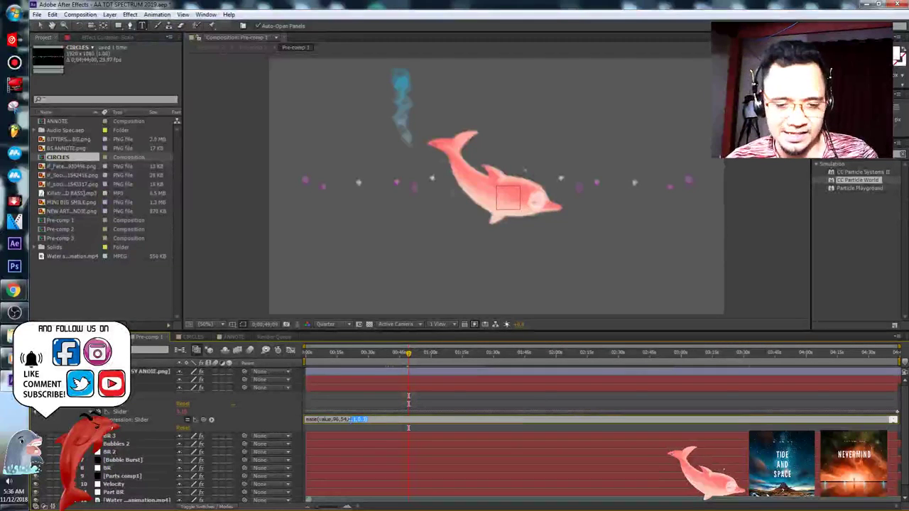
type("90,110)")
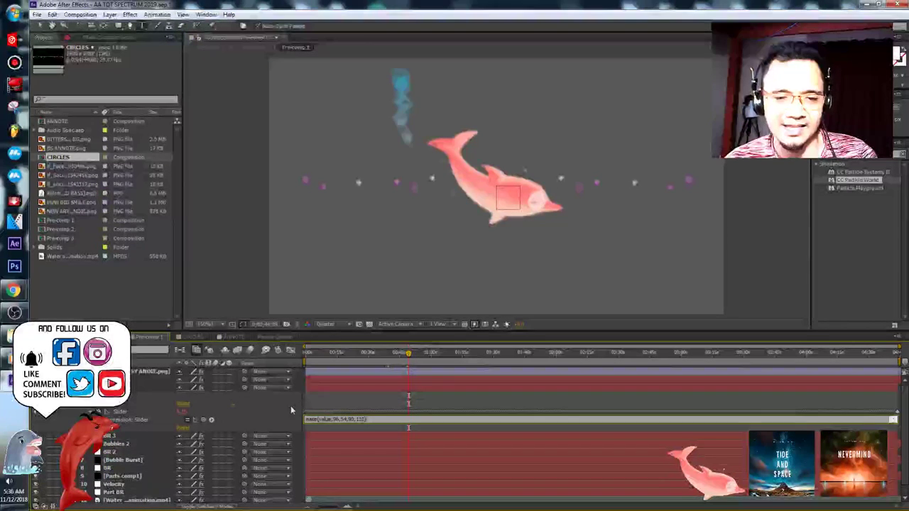
left_click(290, 406)
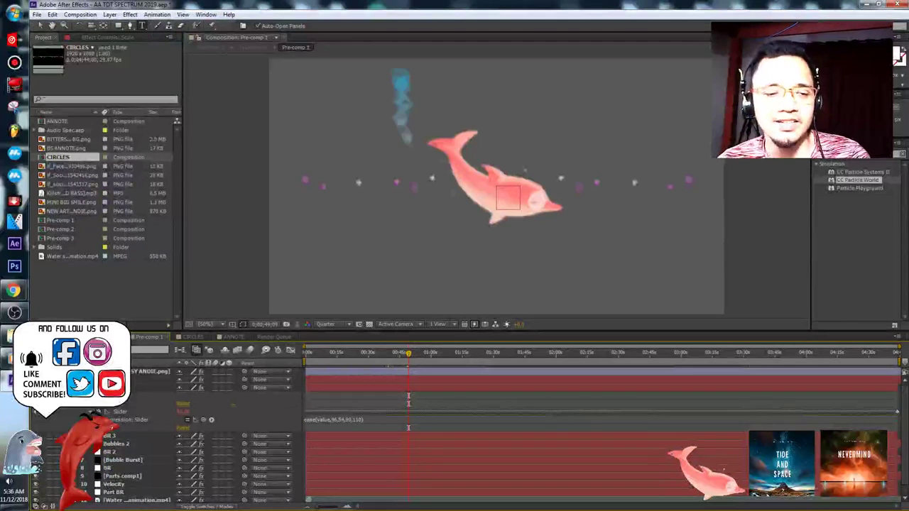
key("ctrl+s")
left_click(106, 336)
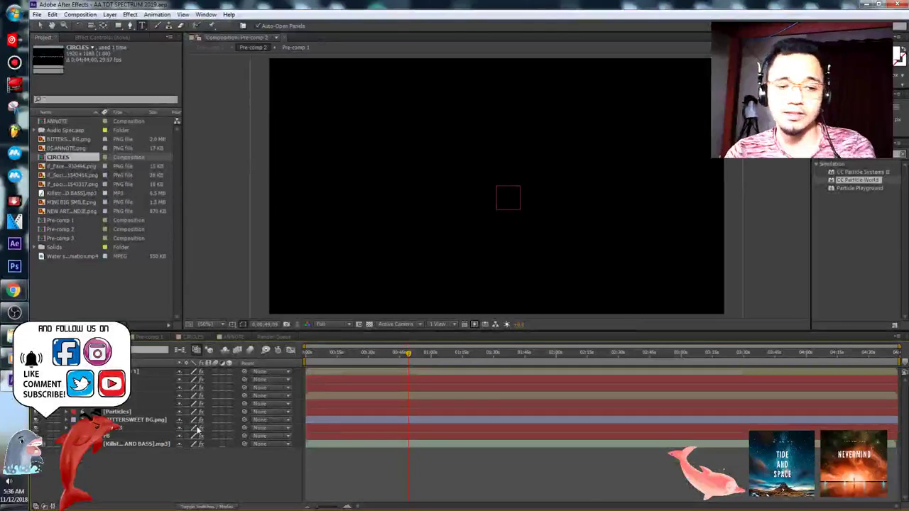
- Convert the audio of the Killstrique MP3 layer in Pre-comp 2 to keyframes
left_click(131, 446)
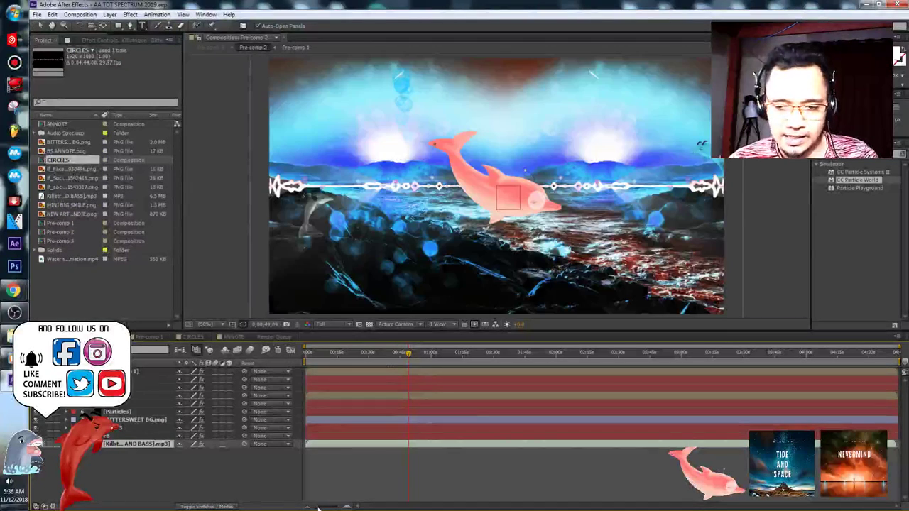
double_click(130, 445)
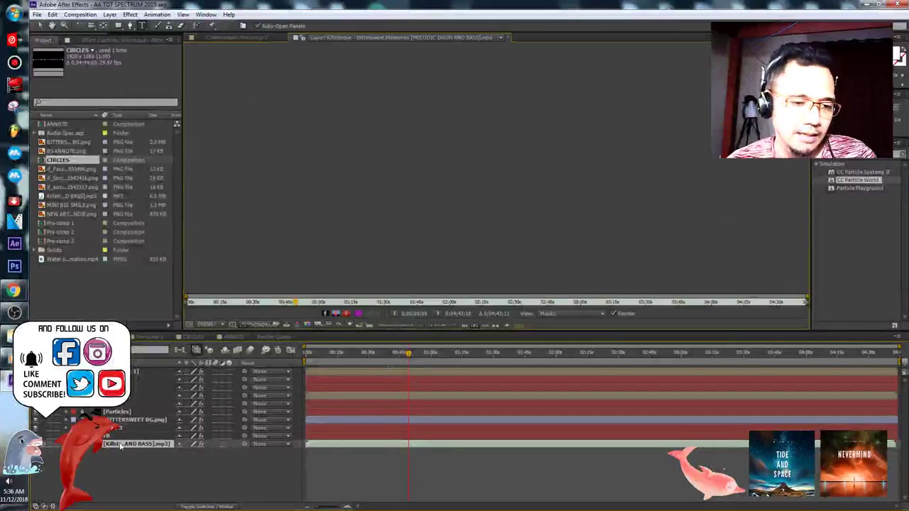
right_click(130, 446)
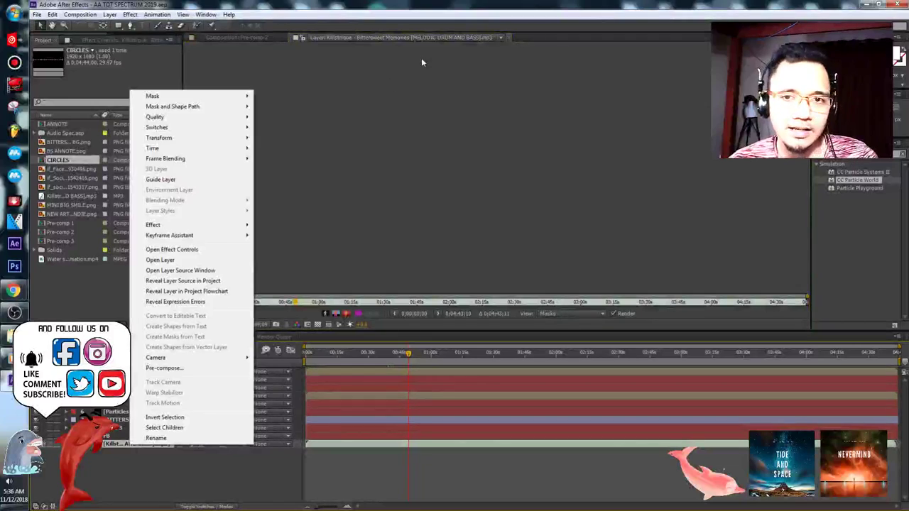
left_click(508, 38)
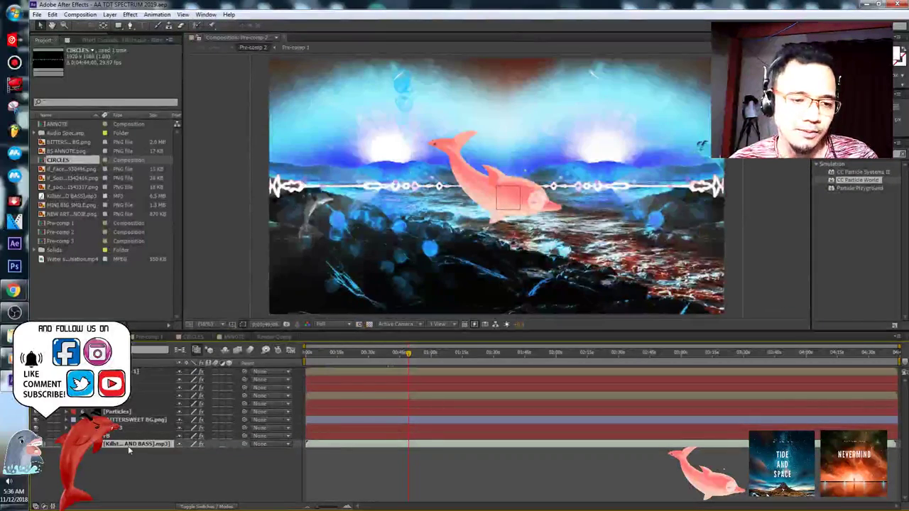
mouse_move(197, 232)
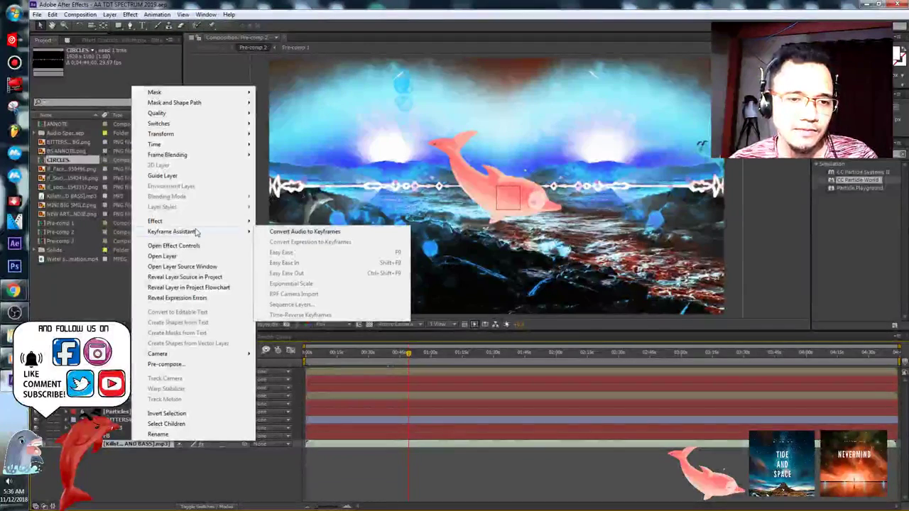
left_click(297, 232)
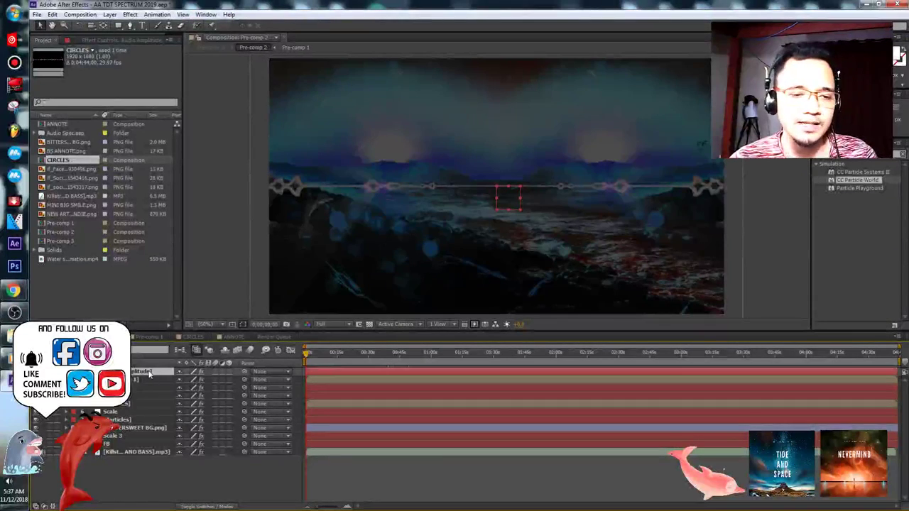
- Move the new Audio Amplitude layer directly above the MP3 layer and rename it FB
left_click_drag(149, 374, 147, 444)
right_click(147, 444)
left_click(168, 439)
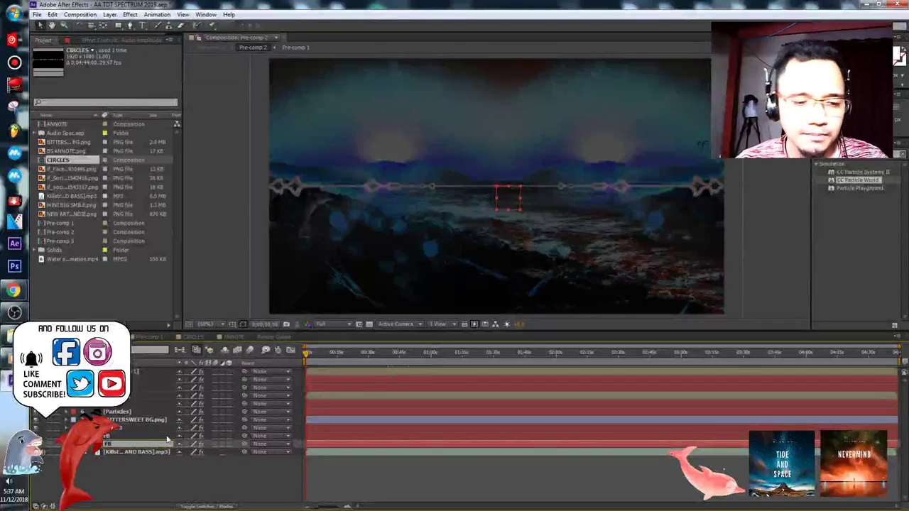
key("Return")
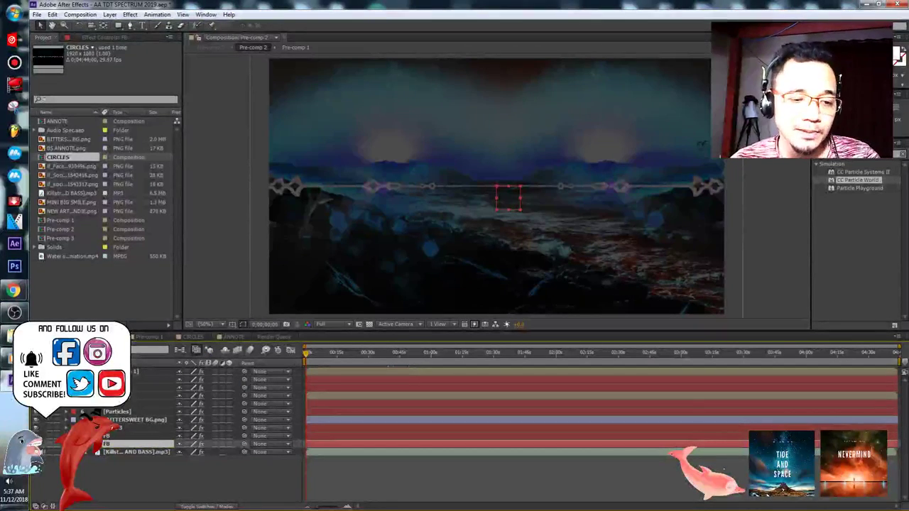
key("Return")
- Expand both FB layers and delete the Left Channel and Right Channel effects from the new FB layer
left_click(66, 436)
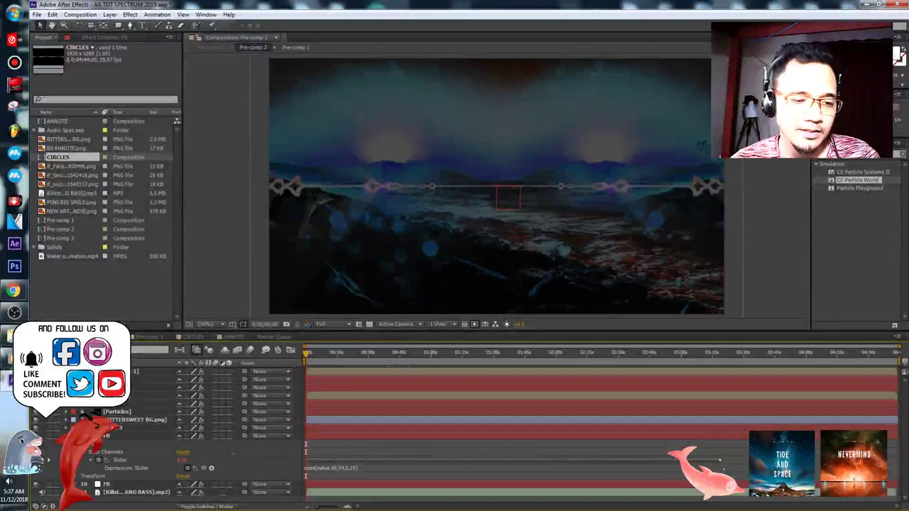
left_click(66, 484)
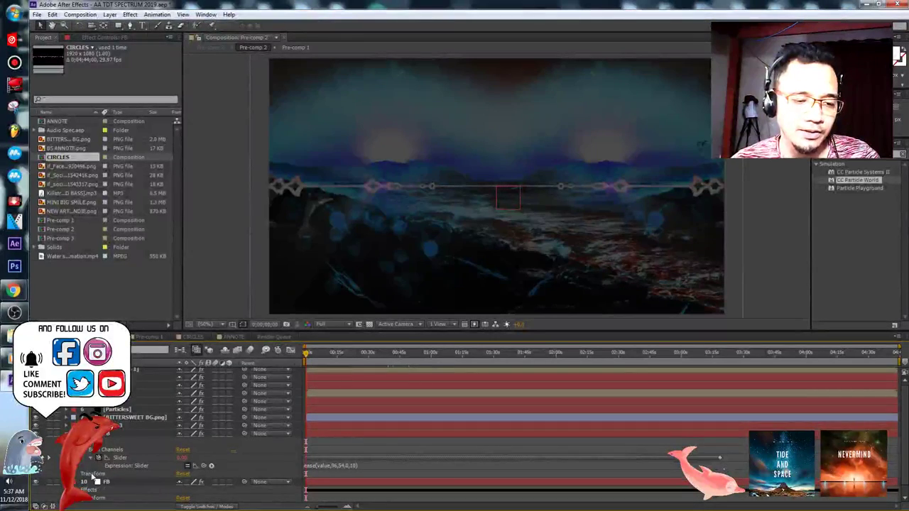
scroll(77, 486, "down", 1)
left_click(74, 482)
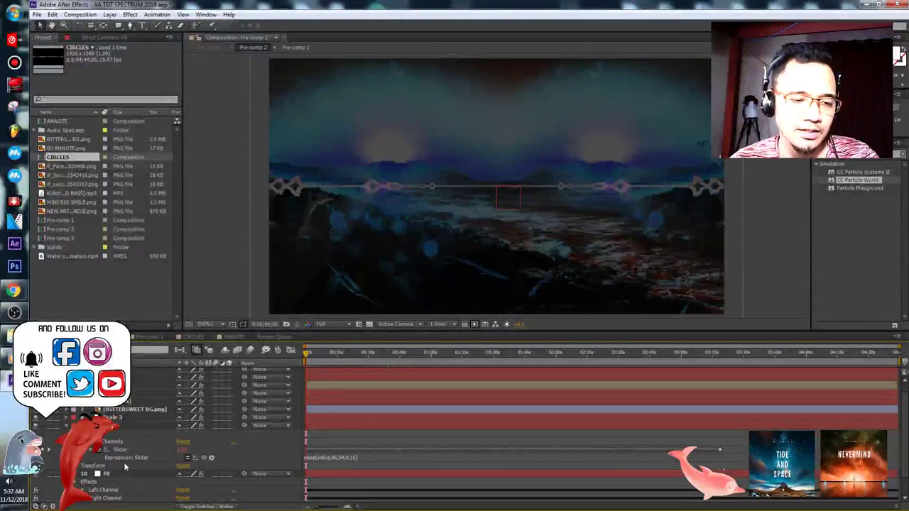
scroll(123, 462, "down", 1)
scroll(118, 480, "down", 2)
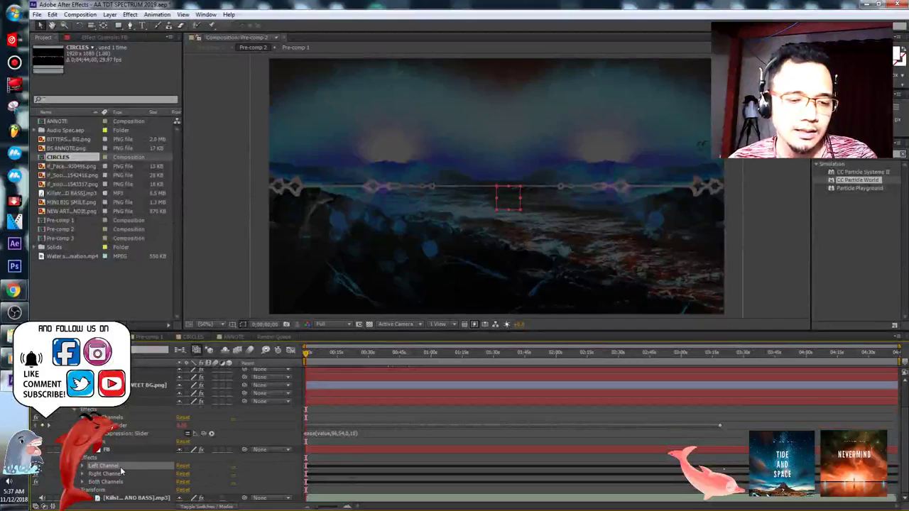
left_click(126, 473, "ctrl")
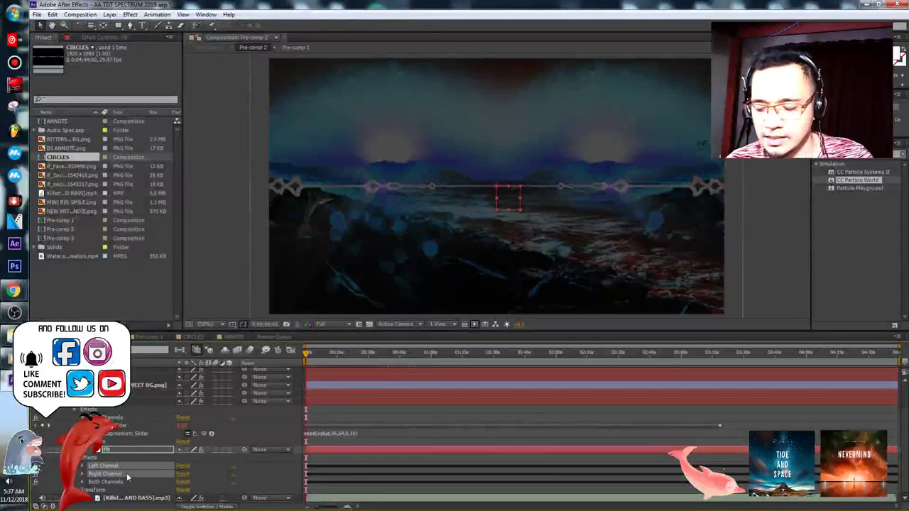
key("Delete")
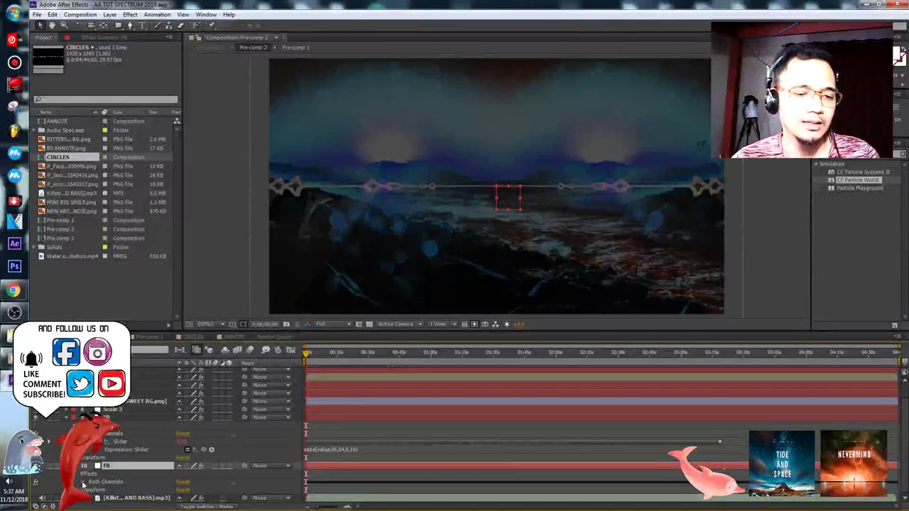
- Copy the old FB layer's Slider expression ease(value,96,54,0,10) to the new FB layer's Both Channels Slider
scroll(133, 468, "down", 1)
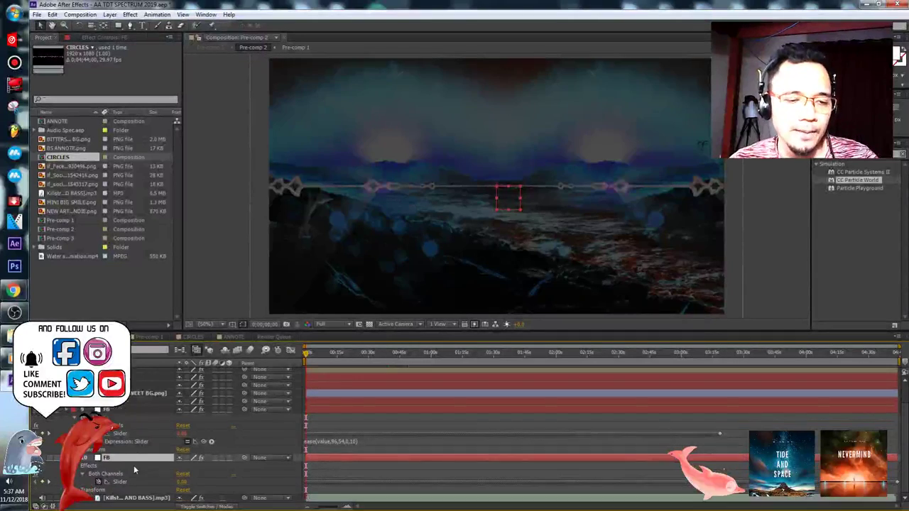
left_click(98, 482, "alt")
left_click(351, 443)
key("ctrl+c")
left_click(375, 489)
key("ctrl+v")
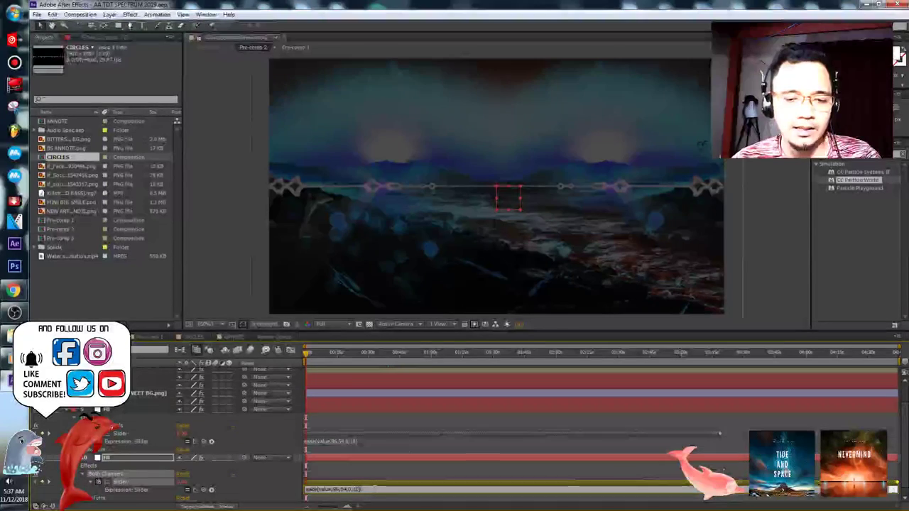
left_click(263, 440)
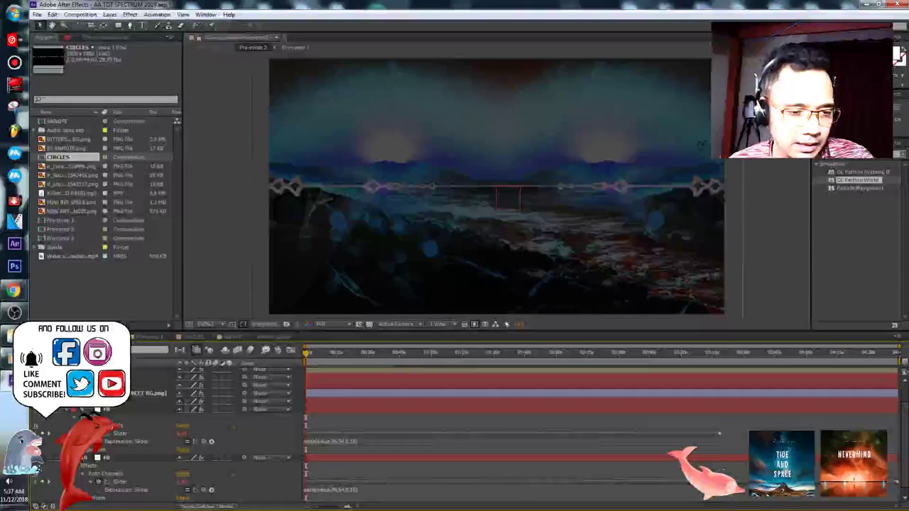
- Delete the old FB layer, save the project, and collapse the remaining FB layer
left_click(120, 410)
key("Delete")
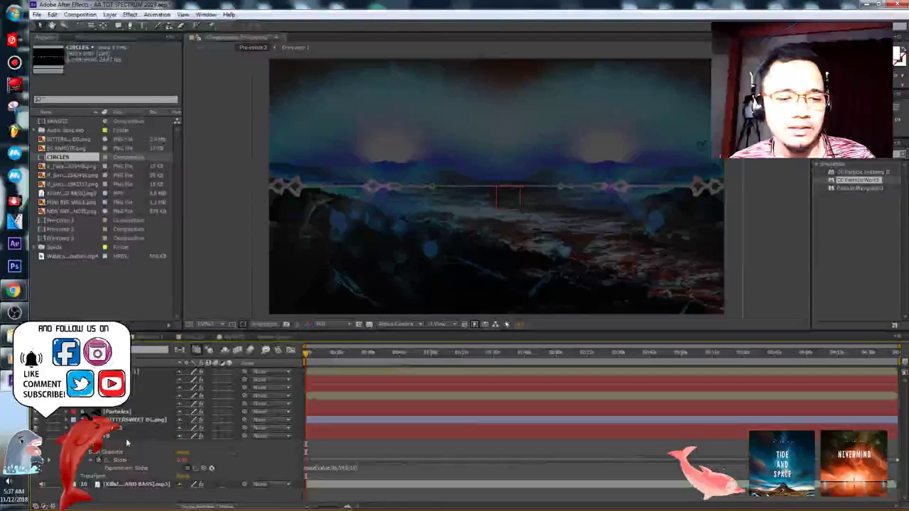
key("ctrl+s")
left_click(66, 436)
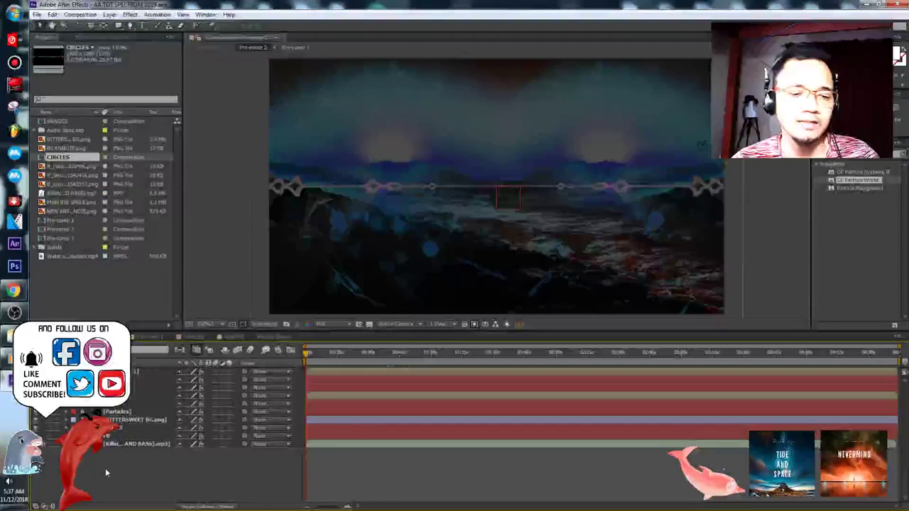
- Duplicate the FB layer, rename the copy Scale 3, and save the project
left_click(125, 437)
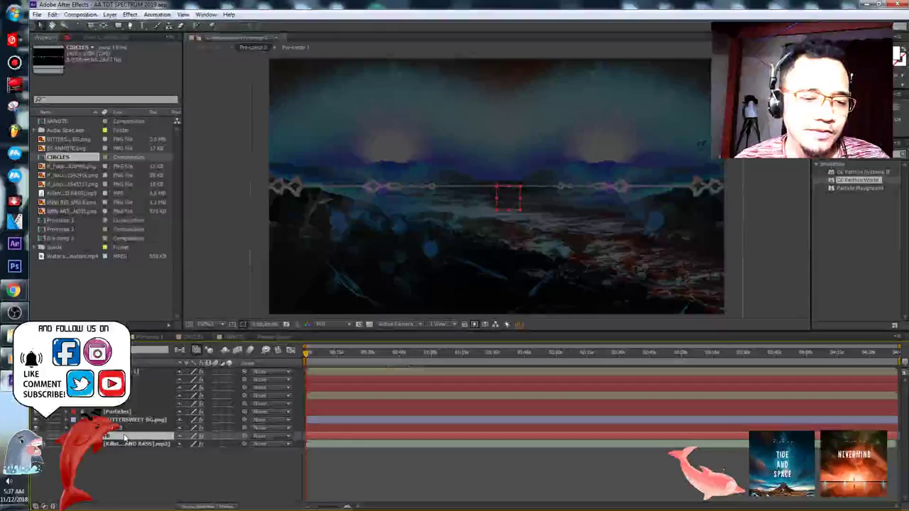
key("ctrl+d")
right_click(126, 437)
left_click(161, 430)
key("BackSpace")
key("Return")
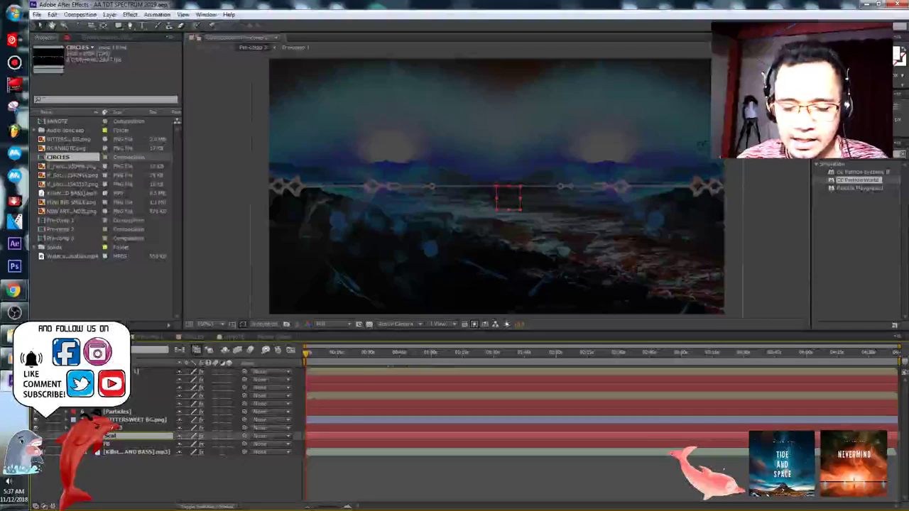
key("Return")
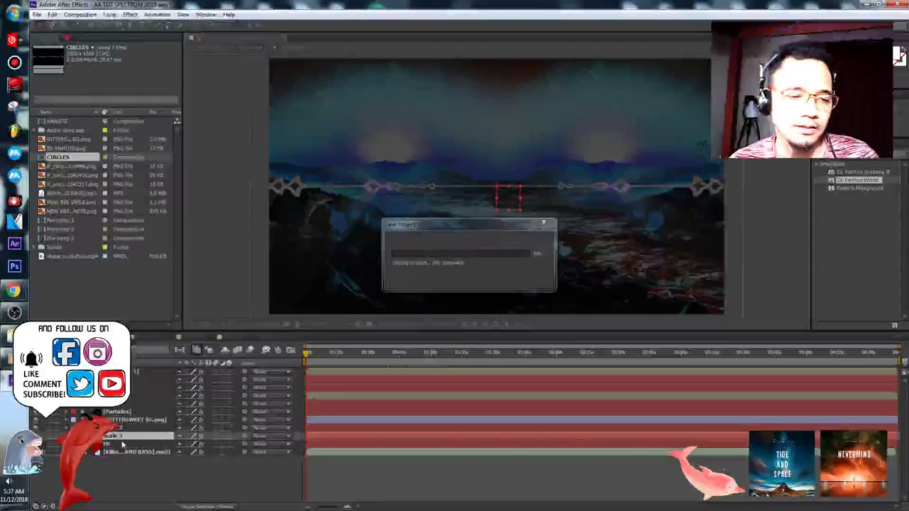
- Copy the output range from the old Scale 3 layer's Slider expression and collapse that layer
key("e")
key("e")
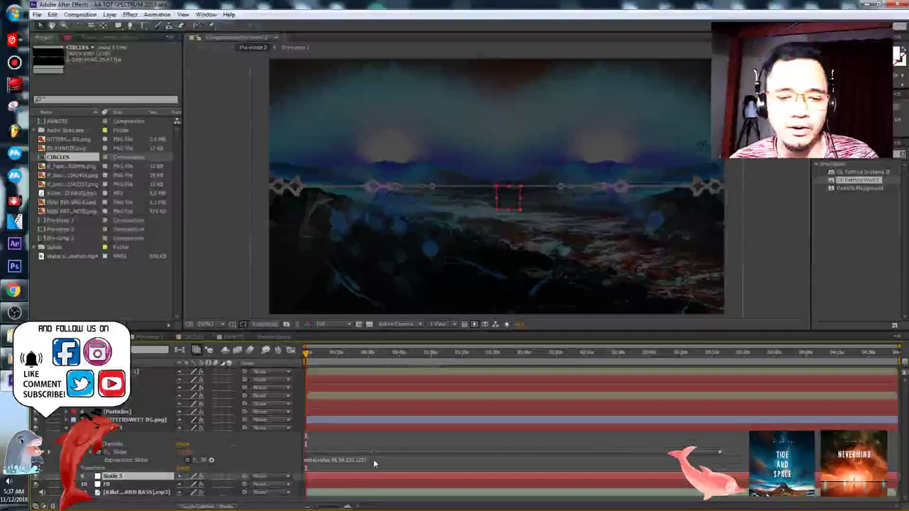
left_click(272, 458)
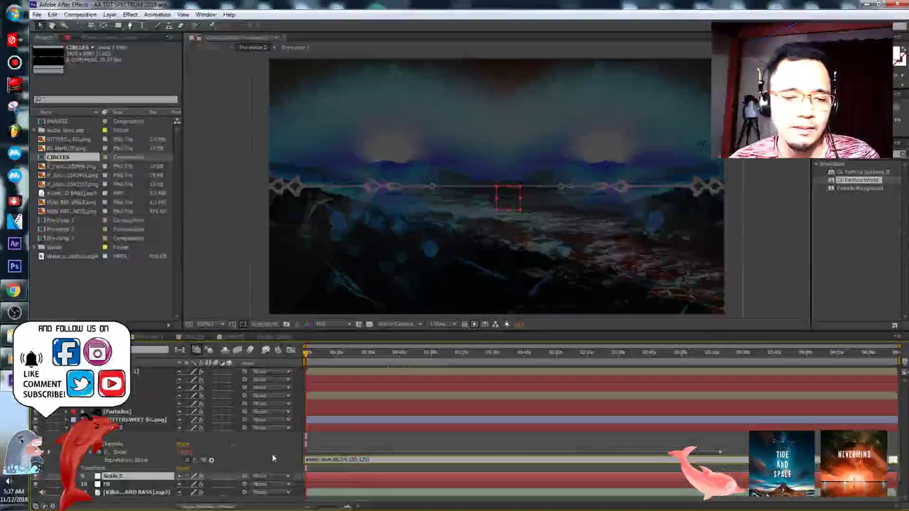
left_click(67, 429)
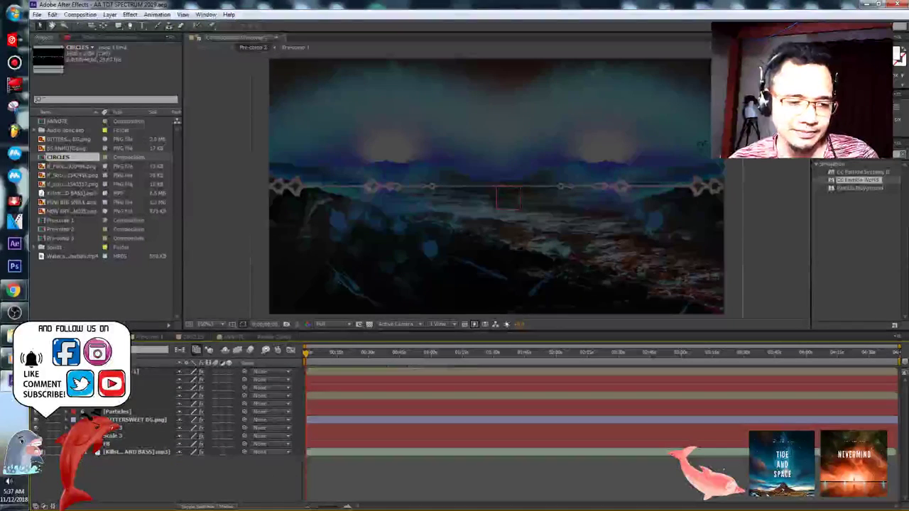
- Replace the 0,10 range in the new Scale 3 layer's Slider expression with the range copied from the old layer
left_click(66, 436)
left_click(75, 444)
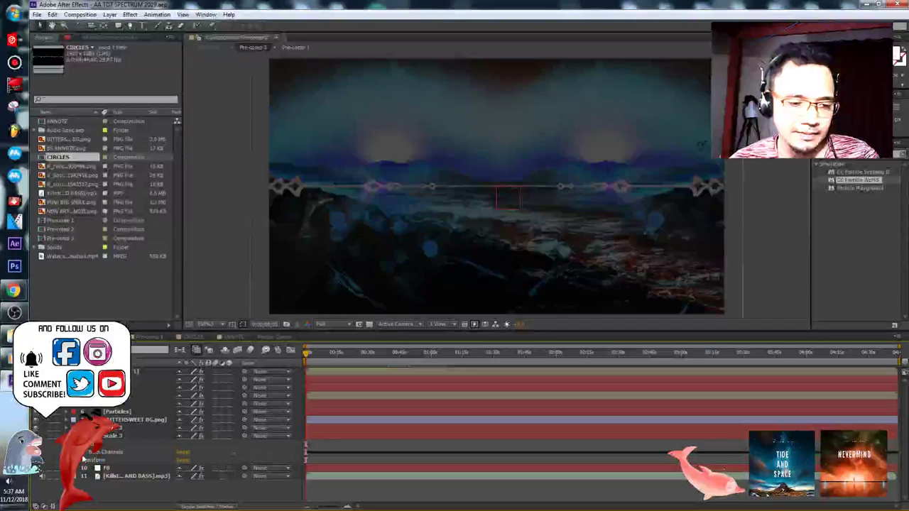
left_click(83, 452)
left_click(90, 460)
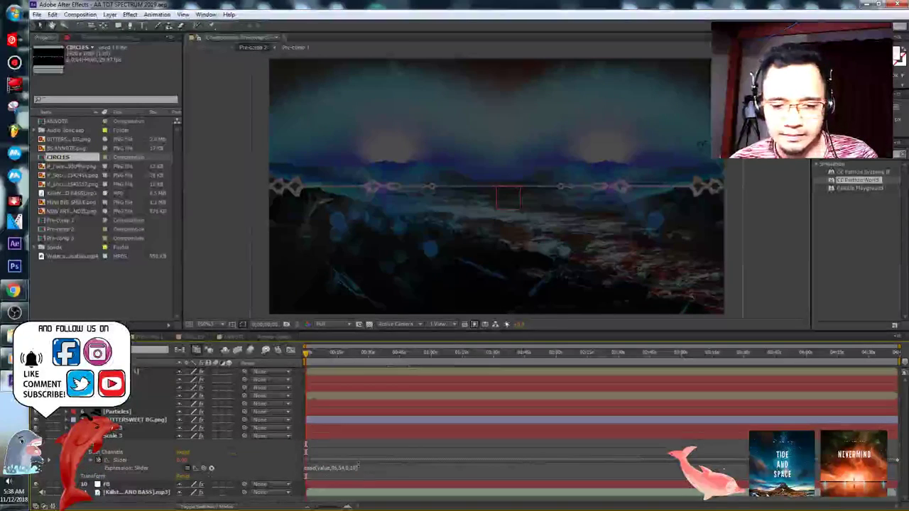
left_click(368, 467)
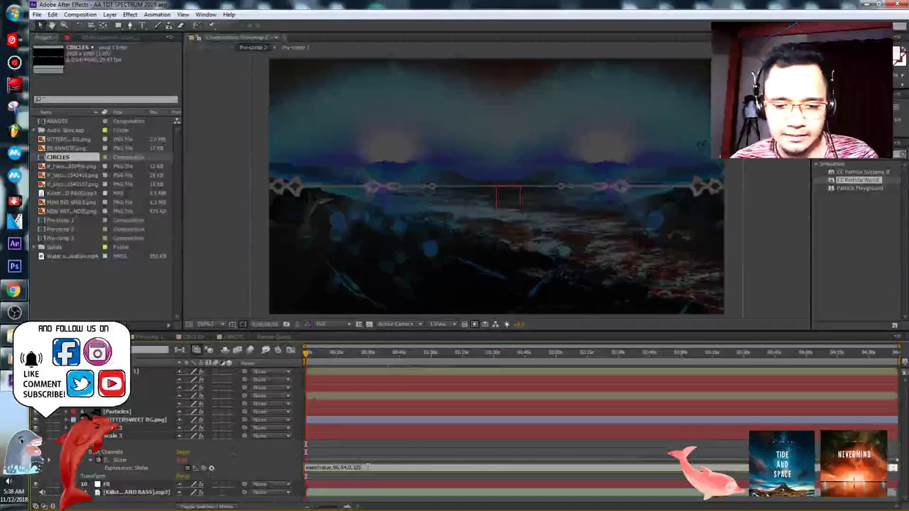
left_click_drag(353, 468, 346, 468)
key("ctrl+v")
left_click(264, 464)
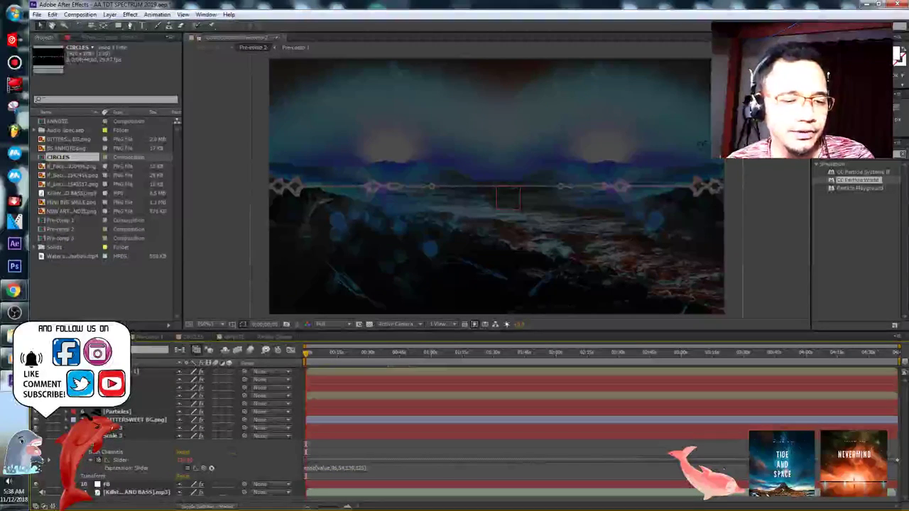
- Collapse the new Scale 3 layer, delete the old Scale 3 layer, and save the project
left_click(67, 435)
left_click(126, 429)
key("Delete")
key("ctrl+s")
- Paste a copy of the Scale 3 layer above the Particles layer and rename it Scale
left_click(121, 429)
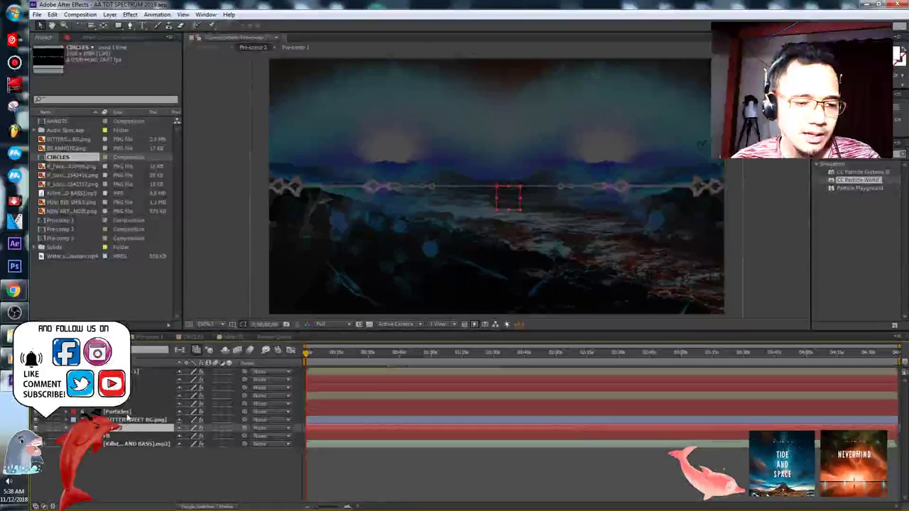
left_click(126, 413)
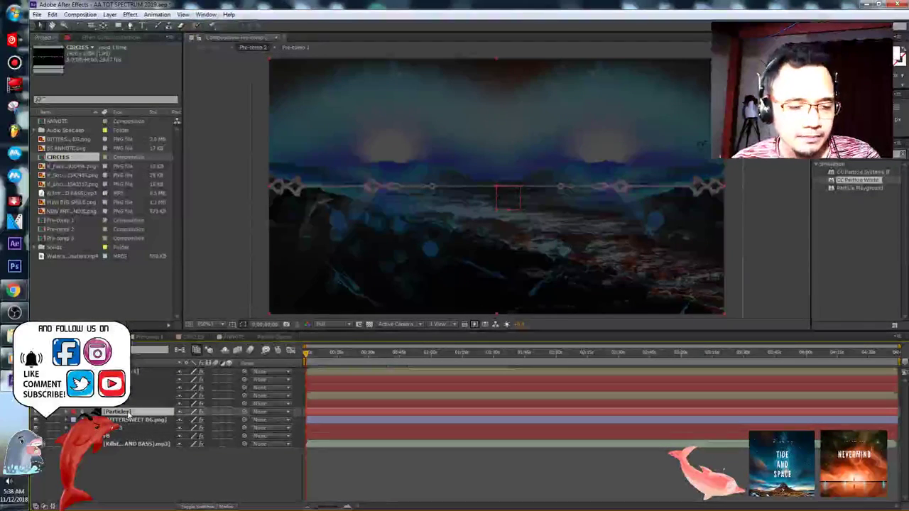
key("ctrl+v")
right_click(127, 413)
left_click(154, 405)
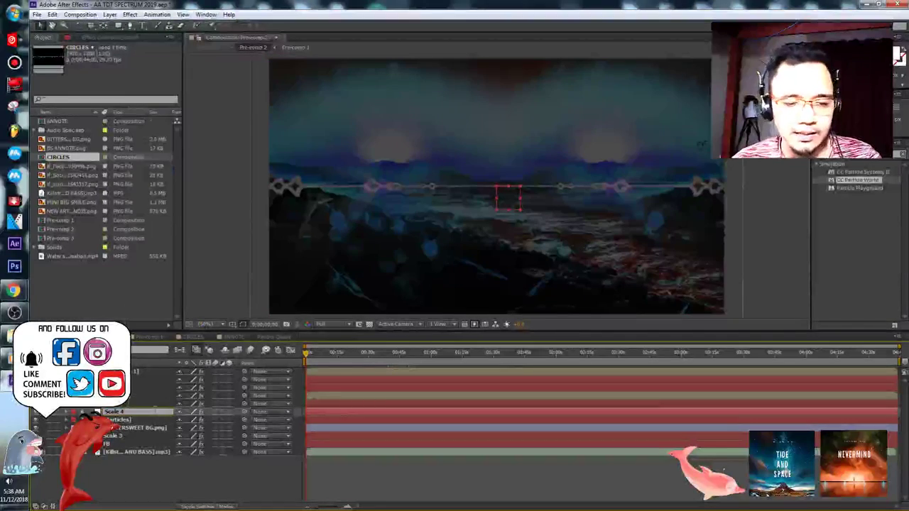
key("Return")
- Copy the output range from the old Scale layer's Slider expression, collapse that layer, and expand the new Scale layer
left_click(66, 404)
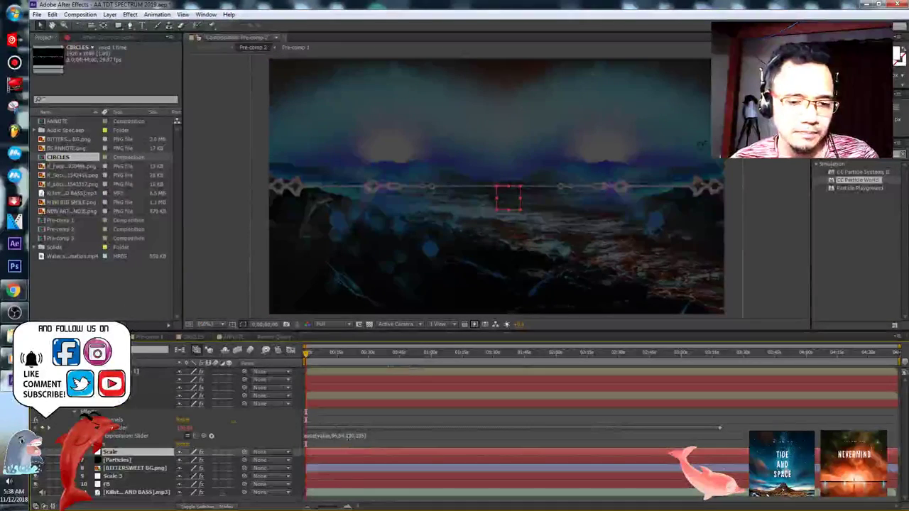
left_click(374, 435)
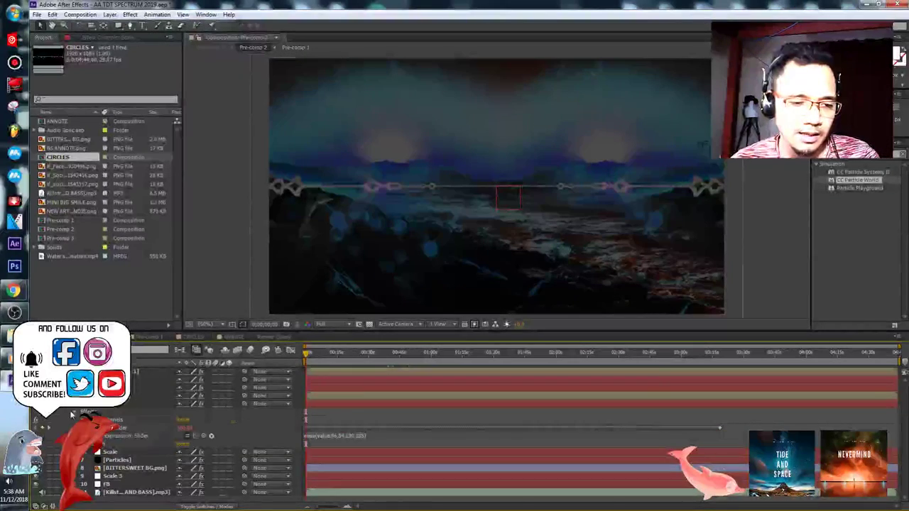
left_click(73, 413)
left_click(67, 418)
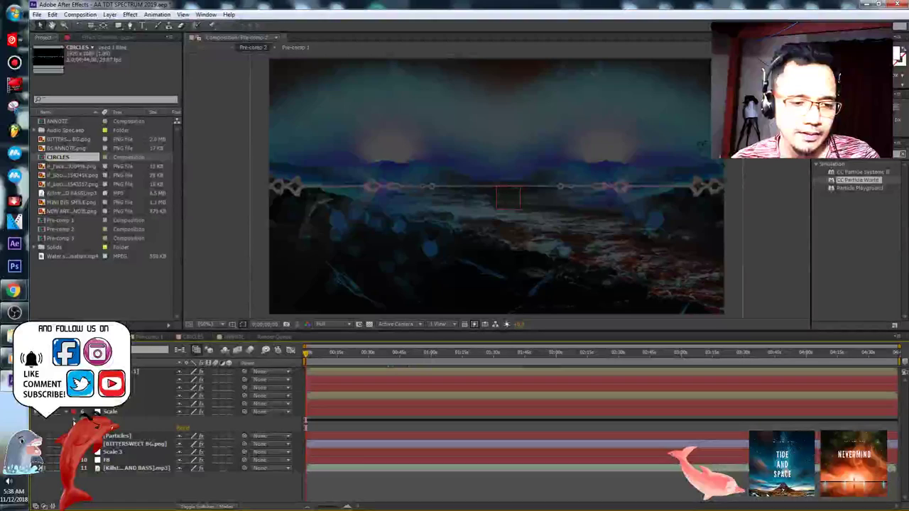
- Set the new Scale layer's Slider expression to ease(value,96,54,100,105) using the range copied from the old layer, and save
left_click(82, 428)
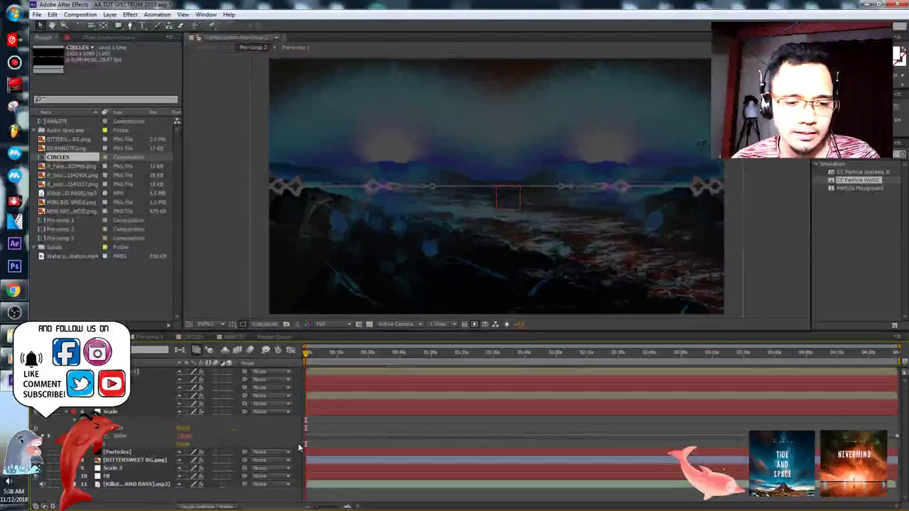
left_click(89, 436)
left_click(333, 444)
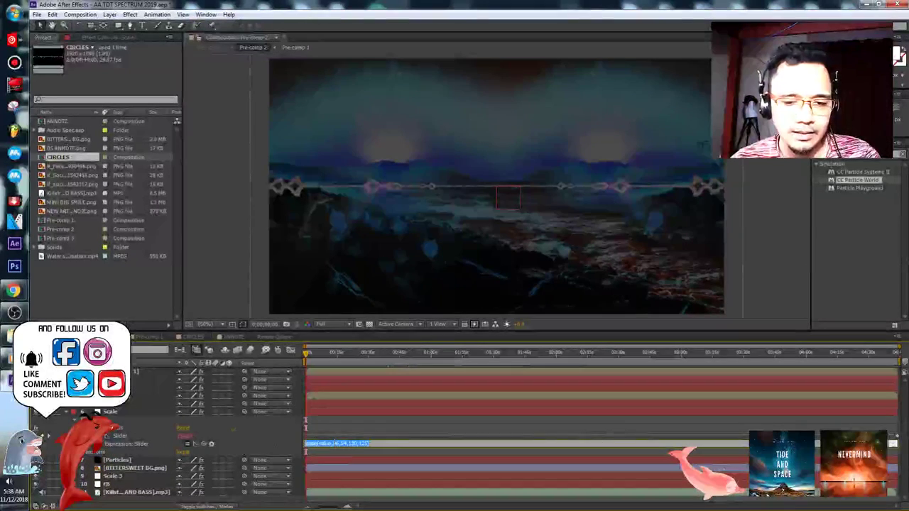
key("ctrl+s")
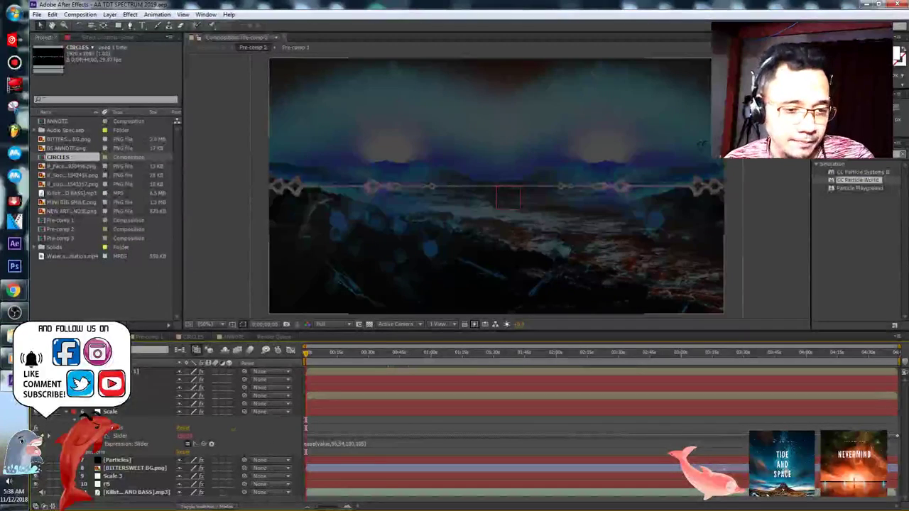
- Delete the old Scale layer, save the project, and collapse the new Scale layer
left_click(124, 403)
key("Delete")
key("ctrl+s")
left_click(66, 410)
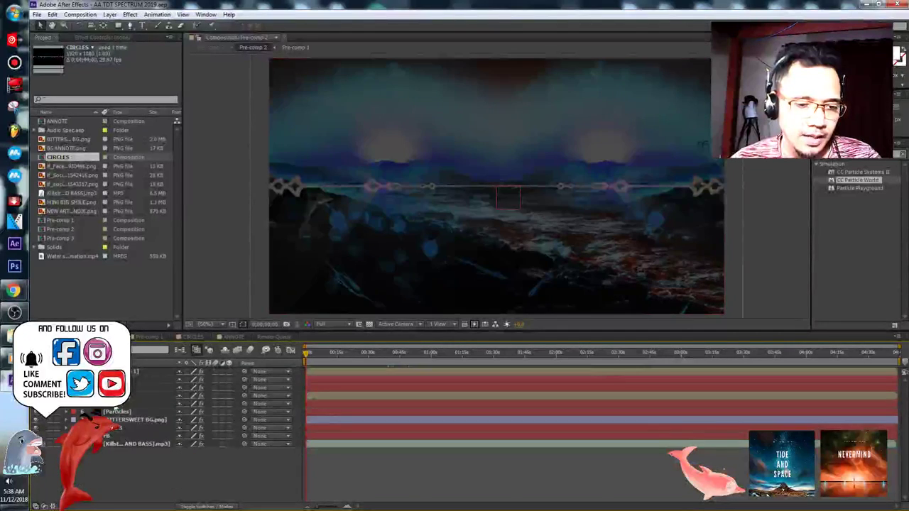
- Place a copy of the Scale layer above the CIRCLES layer and rename it Scale 2
left_click(142, 403)
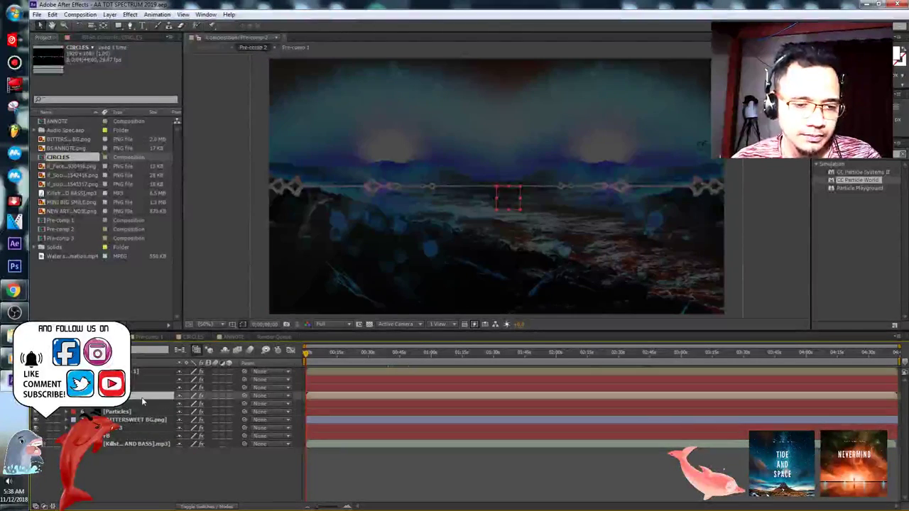
key("s")
right_click(140, 400)
left_click(164, 391)
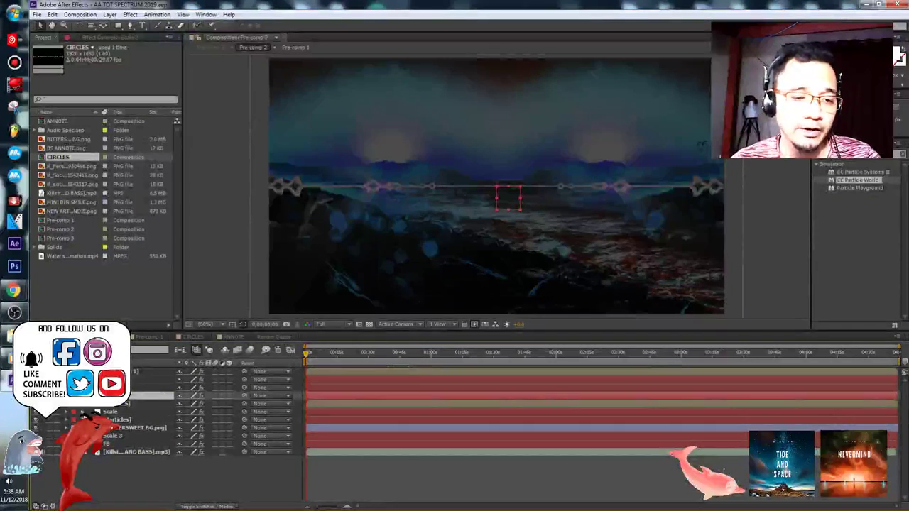
- Replace the new Scale 2 layer's Slider expression with ease(value,96,54,100,110) copied from the old Scale 2 layer
left_click(66, 395)
left_click(74, 403)
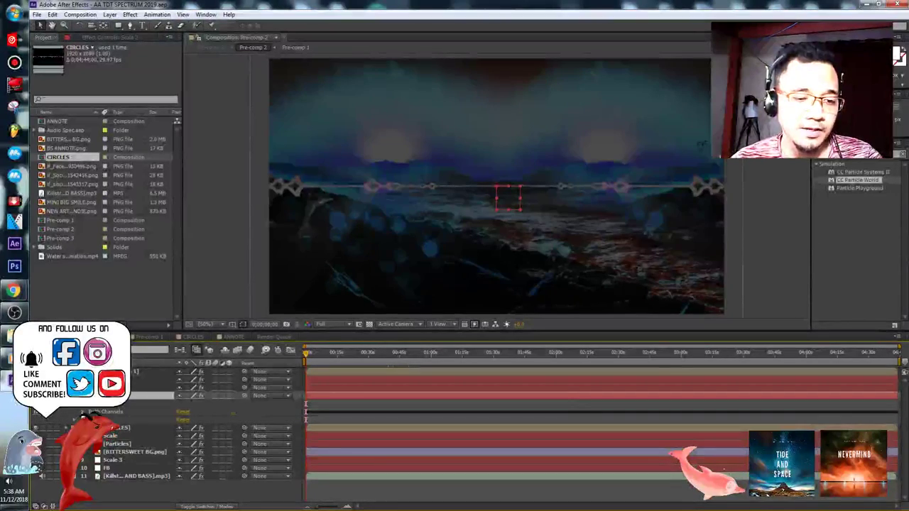
left_click(82, 412)
left_click(91, 419)
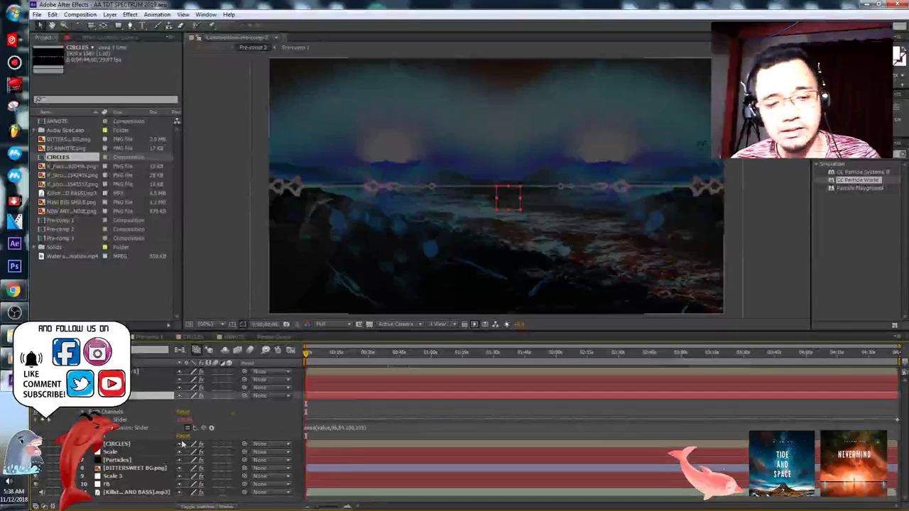
left_click(390, 430)
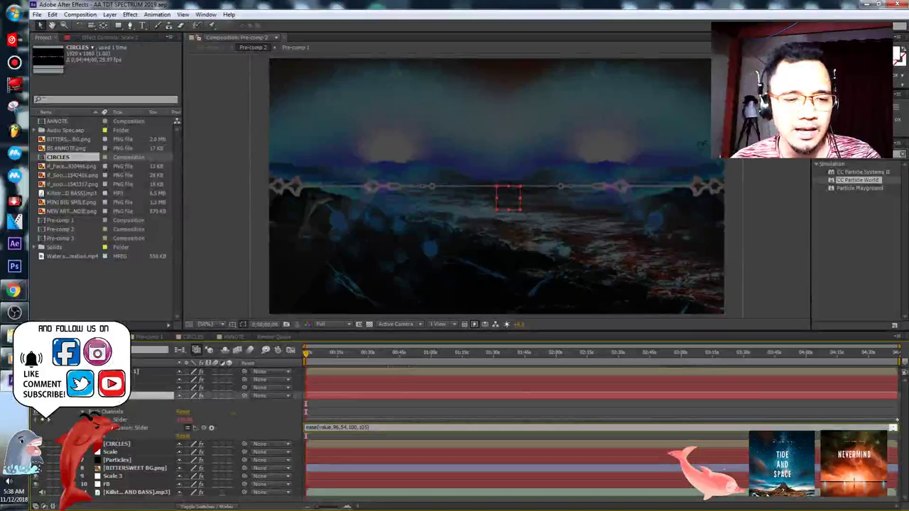
left_click(66, 387)
left_click(361, 421)
key("ctrl+c")
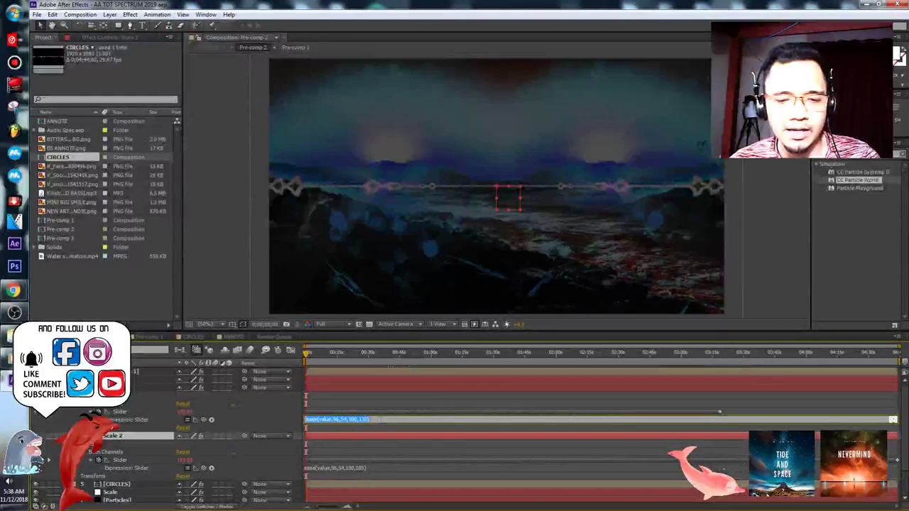
left_click(367, 470)
key("ctrl+v")
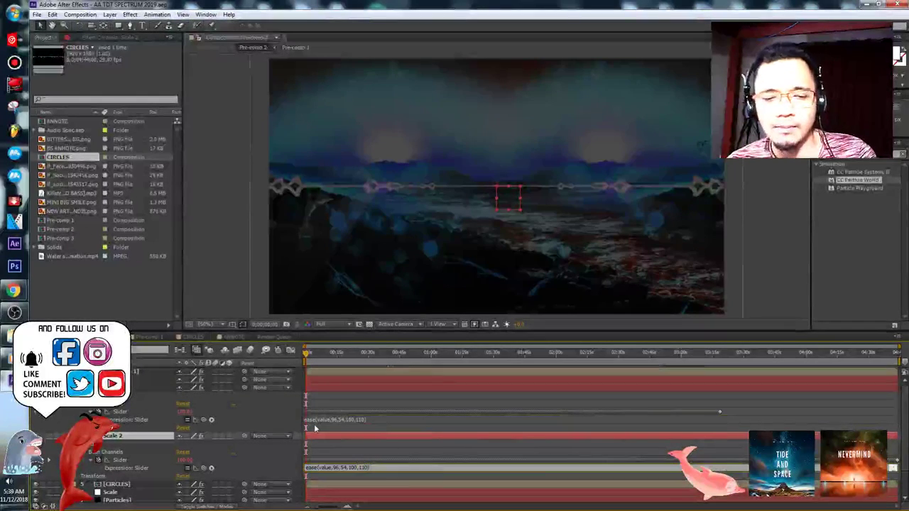
left_click(272, 412)
- Delete the old Scale 2 layer, save the project, and collapse the new Scale 2 layer
left_click(140, 388)
key("Delete")
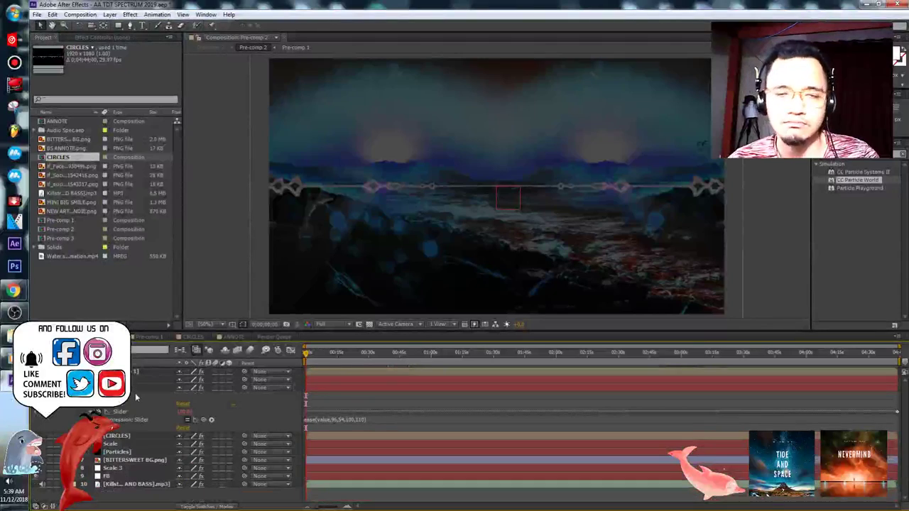
key("ctrl+s")
left_click(66, 387)
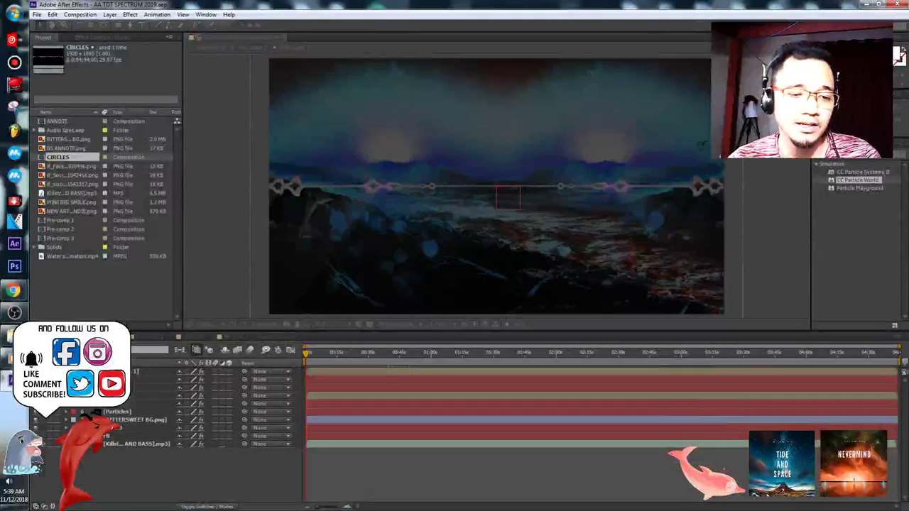
- Duplicate the new Scale 2 layer, rename the copy Tritone, and save the project
left_click(132, 388)
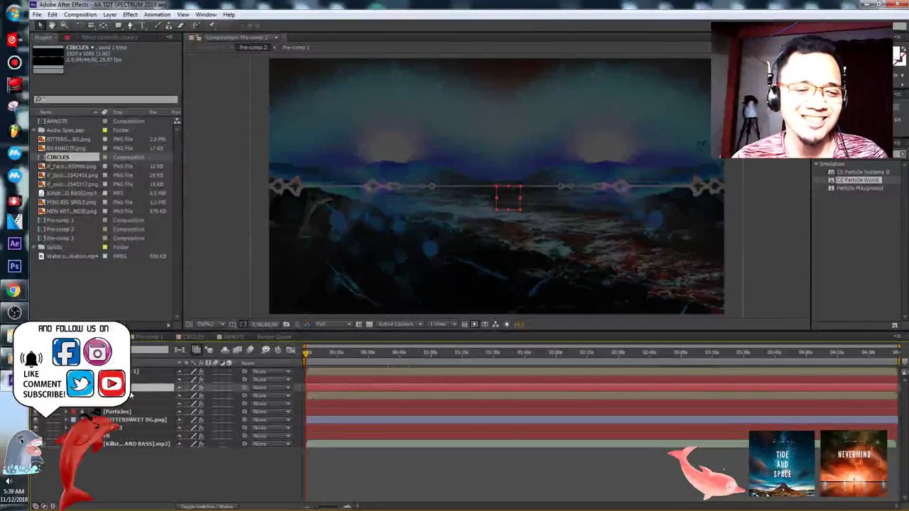
key("ctrl+d")
right_click(129, 389)
left_click(154, 382)
key("Return")
key("ctrl+s")
- Replace the new Tritone layer's Slider expression with ease(value,96,54,100,30) copied from the old Tritone layer
left_click(66, 379)
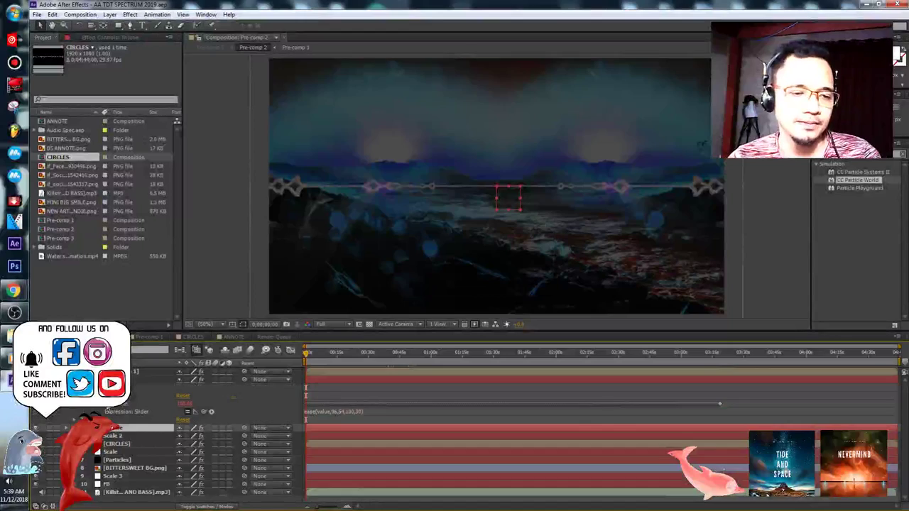
left_click(335, 412)
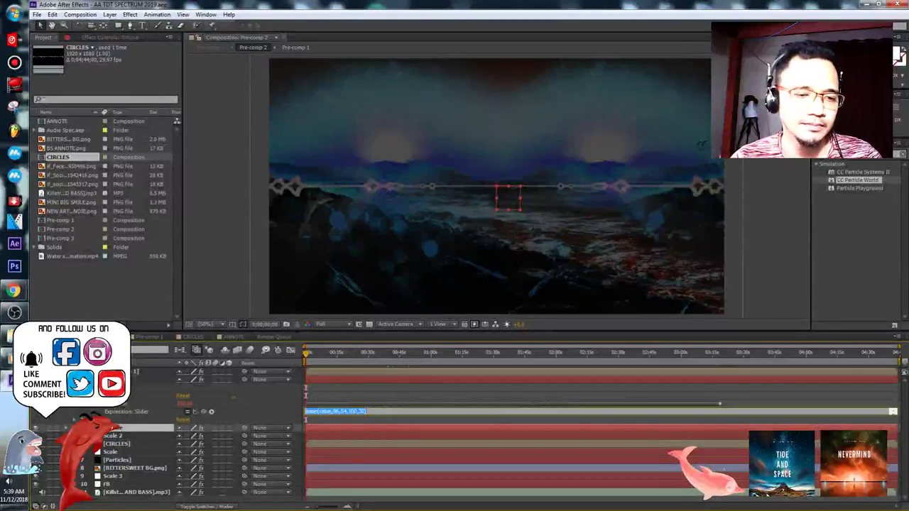
left_click(66, 379)
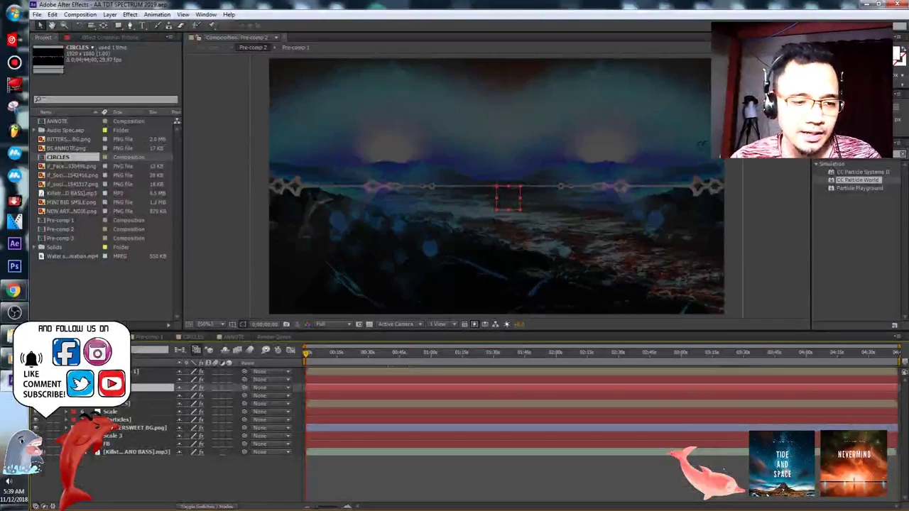
key("e")
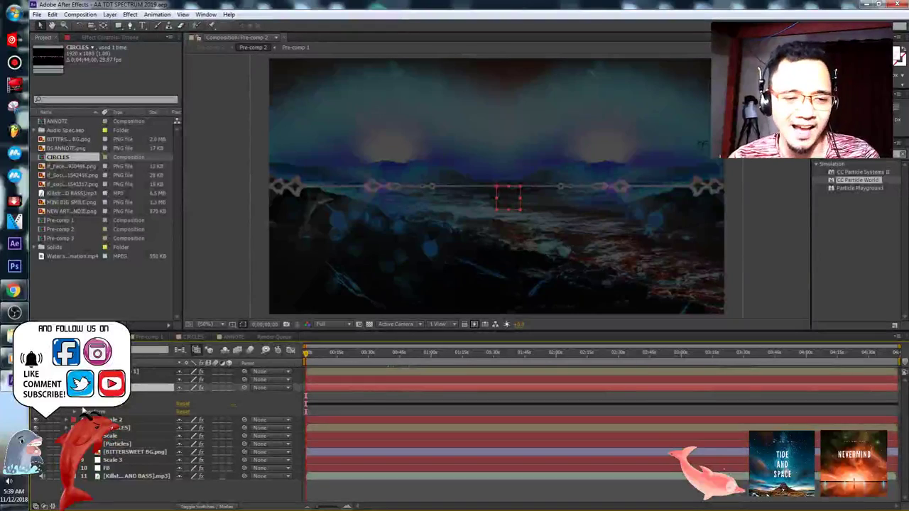
left_click(82, 404)
left_click(90, 412)
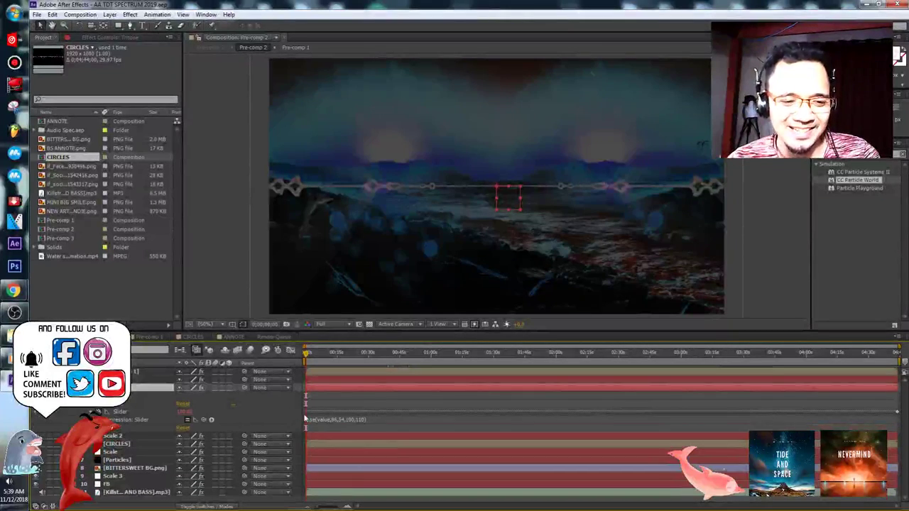
left_click(306, 419)
left_click(256, 416)
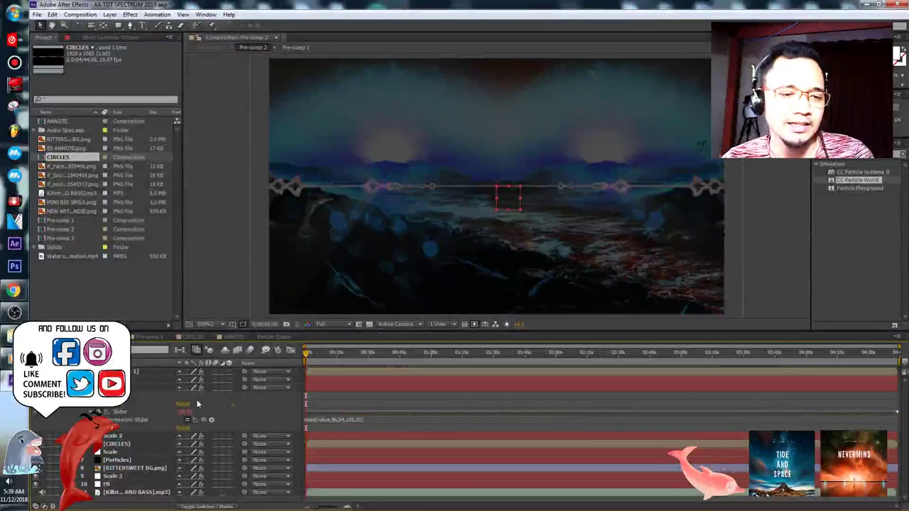
- Delete the old Tritone layer, save the project, and collapse the new Tritone layer
left_click(153, 379)
key("Delete")
key("ctrl+s")
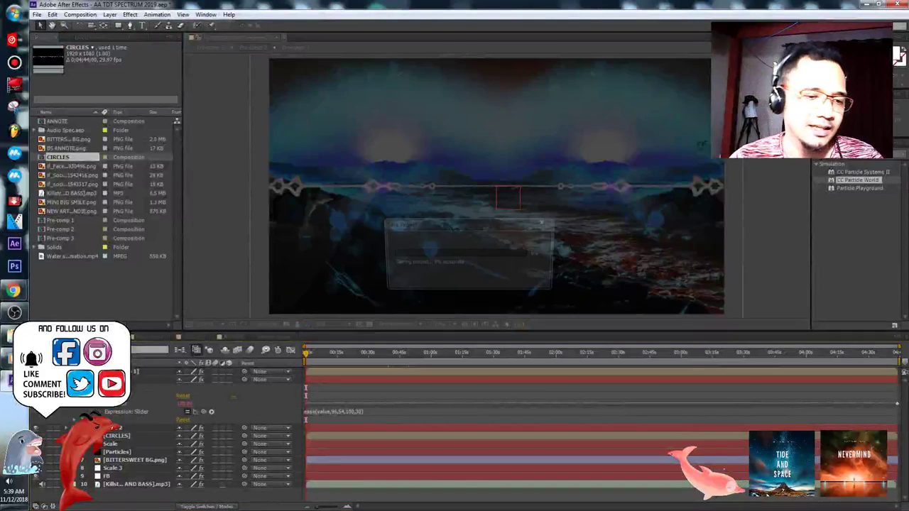
left_click(66, 379)
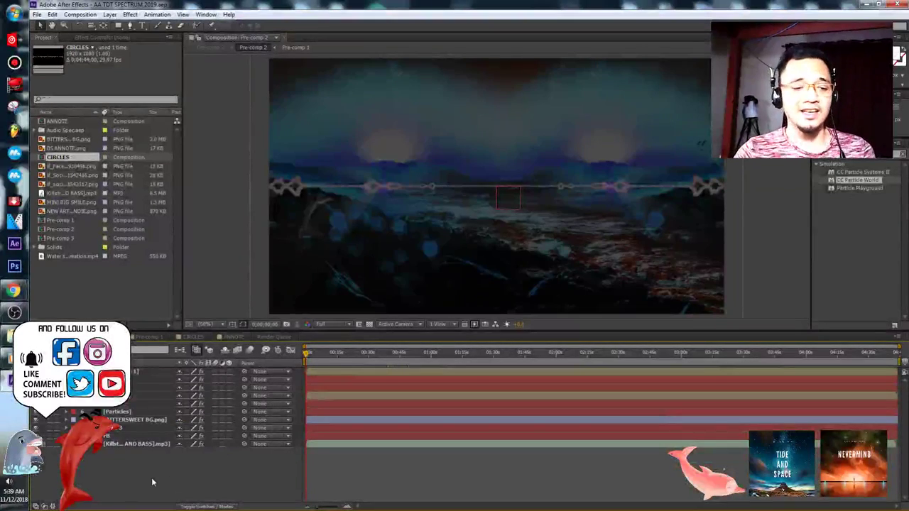
- Open Pre-comp 3, fit its whole duration in the timeline, check a frame before the one-minute mark, and return to the start
left_click(60, 336)
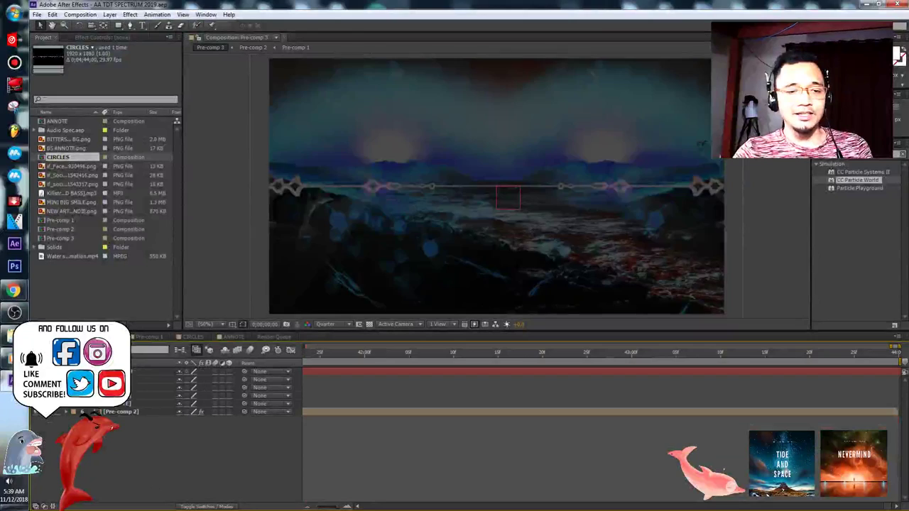
left_click(381, 352)
left_click_drag(339, 507, 306, 508)
left_click(404, 353)
left_click(429, 353)
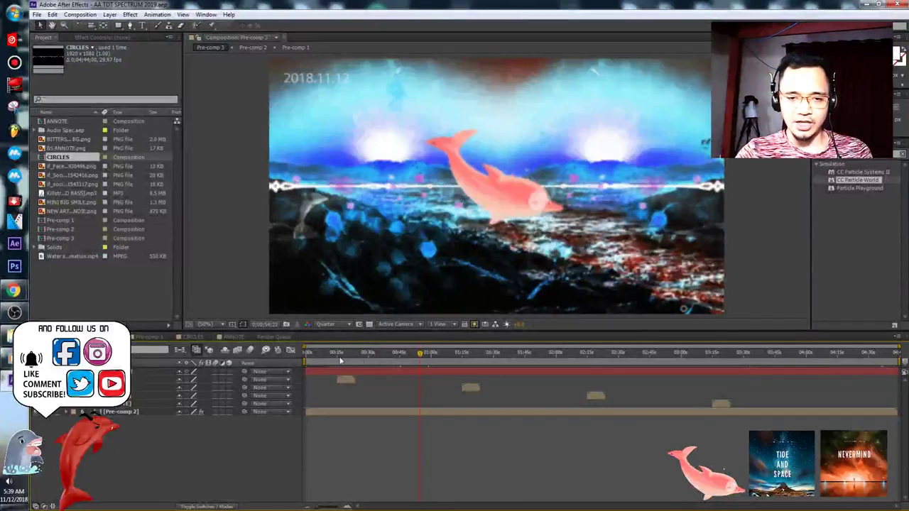
left_click(304, 360)
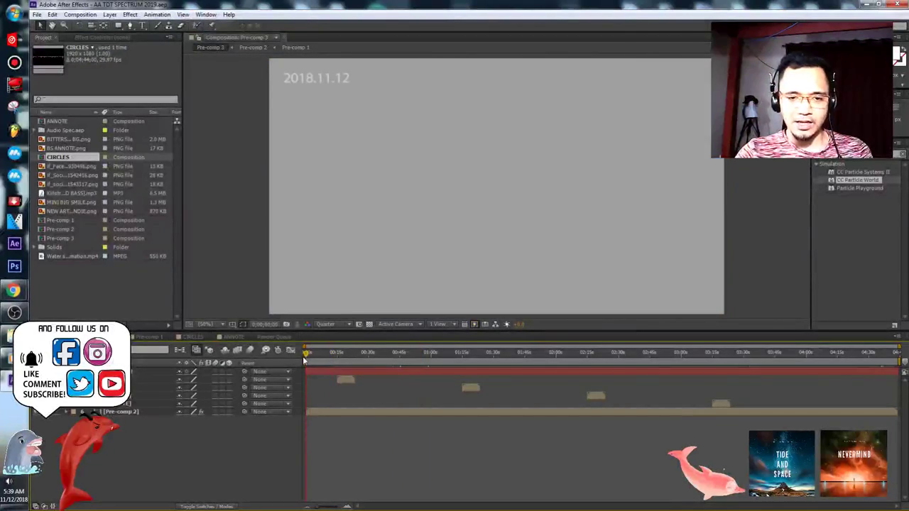
- With preview resolution at Quarter, examine the spectrum and overlay animation at several points along the Pre-comp 3 timeline
left_click(342, 325)
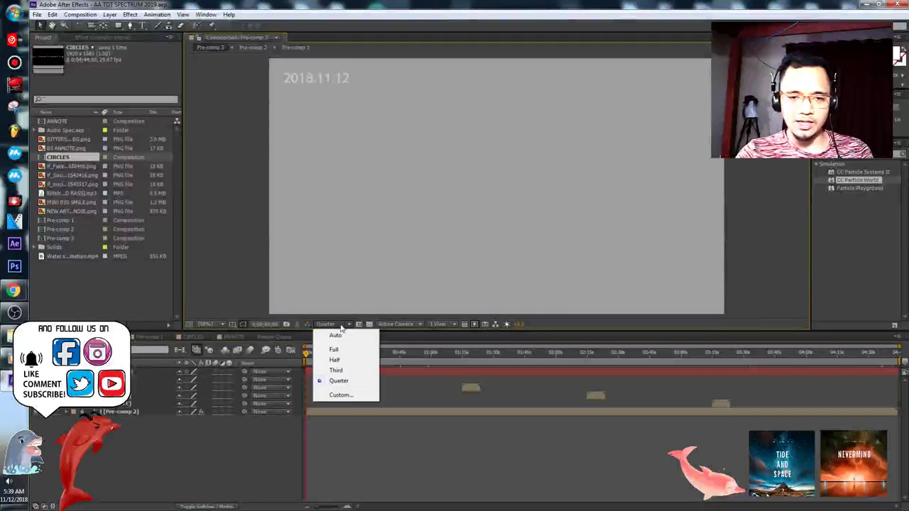
left_click(339, 381)
left_click_drag(308, 357, 505, 360)
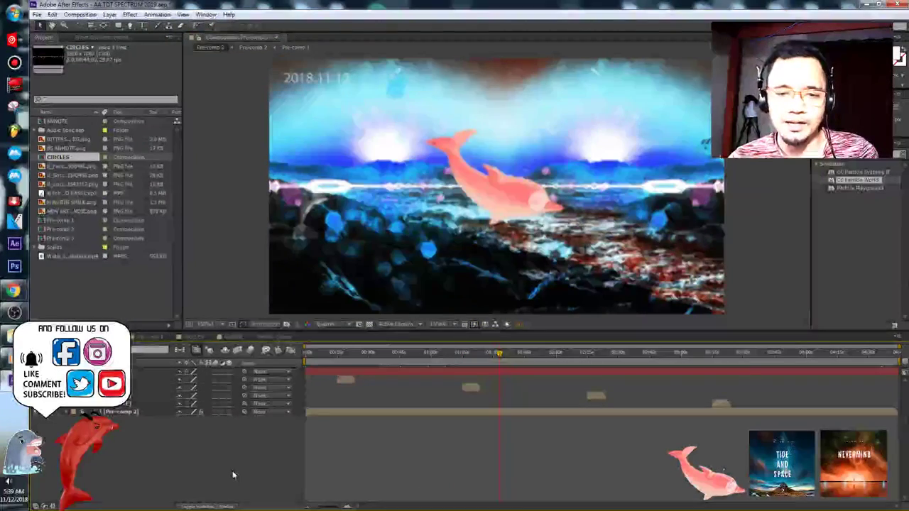
key("space")
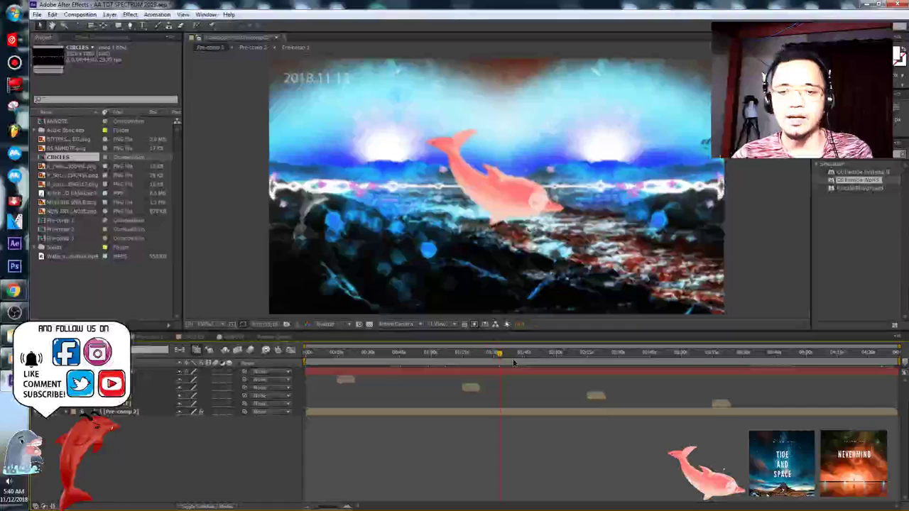
left_click(561, 353)
left_click_drag(561, 353, 641, 364)
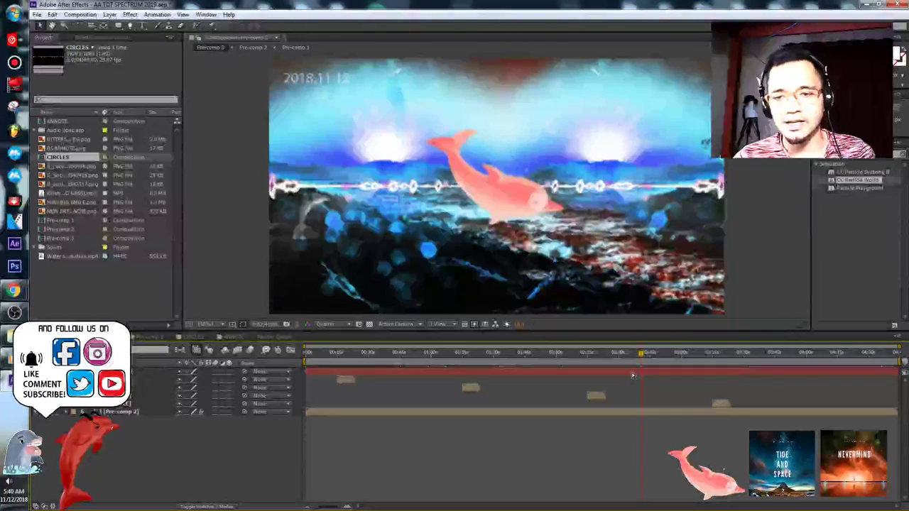
left_click(684, 353)
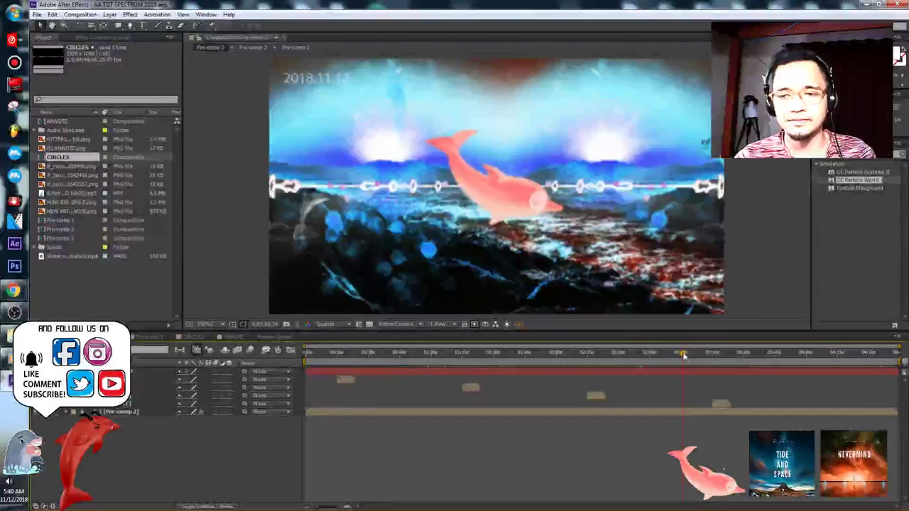
left_click_drag(701, 356, 722, 357)
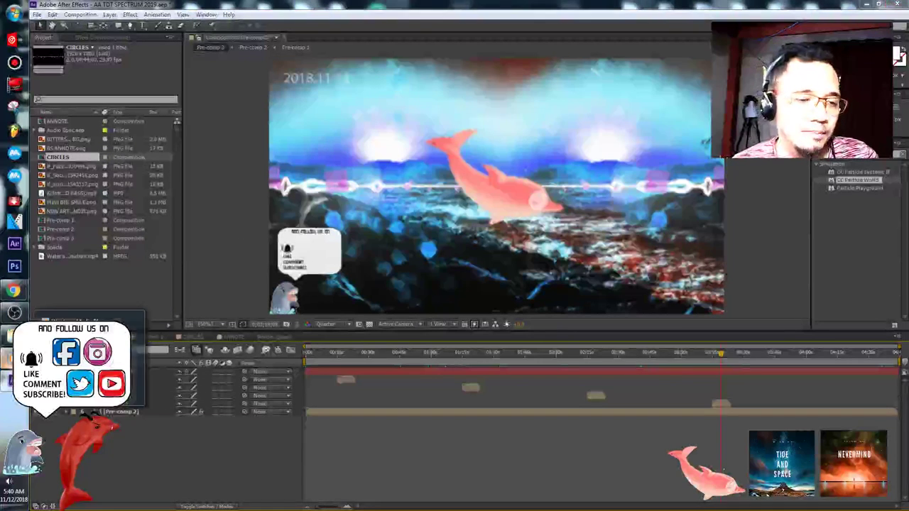
- Switch to Windows Media Player, listen to a later part of Killstrique - Bittersweet Memories in full screen, and leave full screen
key("alt+Tab")
double_click(445, 168)
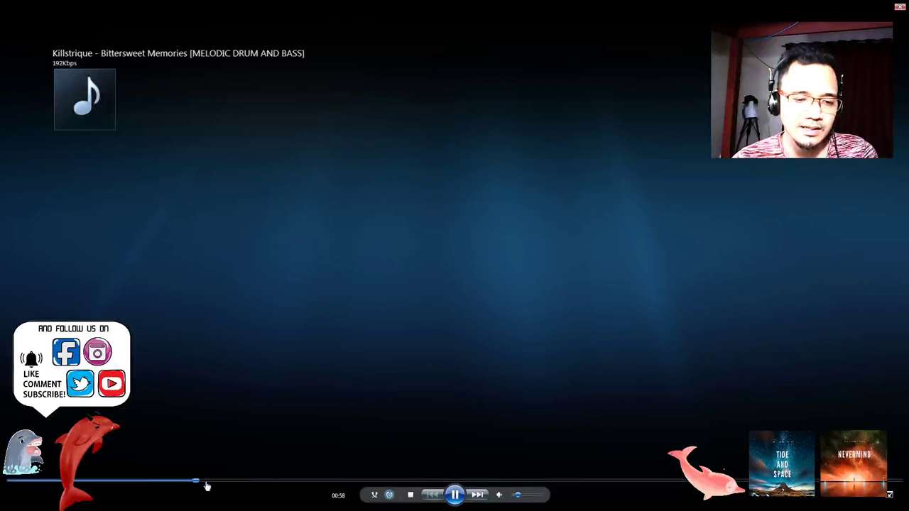
left_click(244, 483)
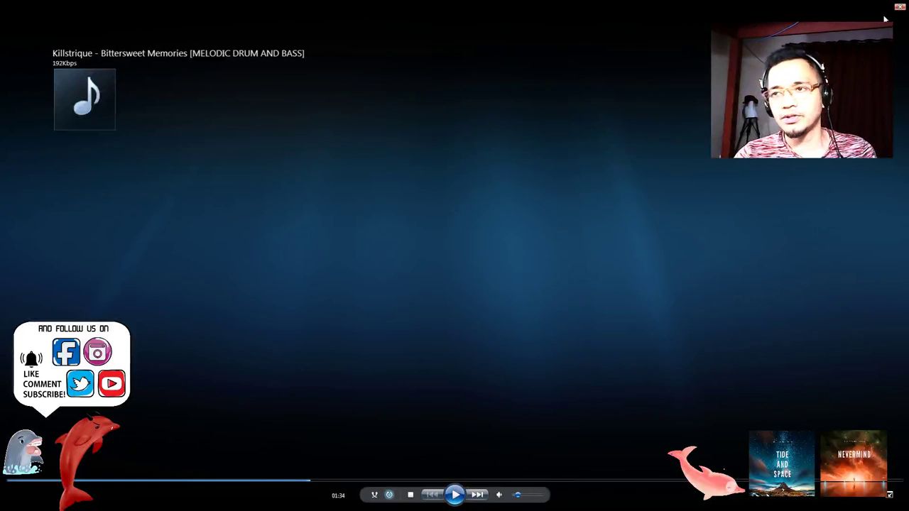
left_click(463, 493)
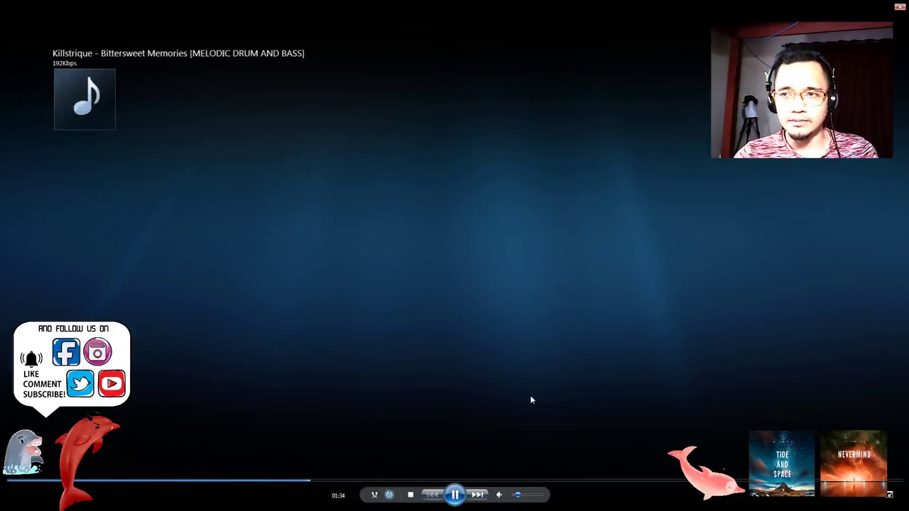
double_click(436, 366)
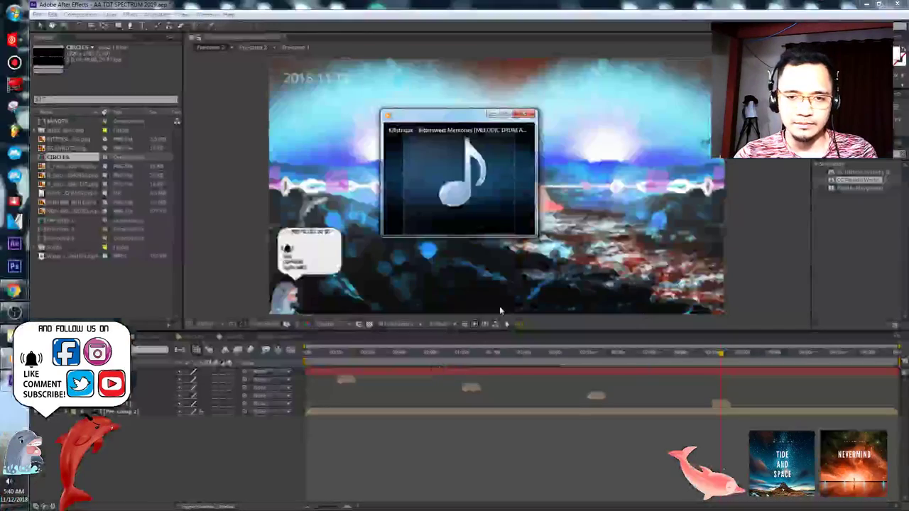
- Return to After Effects, check the Pre-comp 3 animation around 1:34, and open Pre-comp 2
left_click(492, 115)
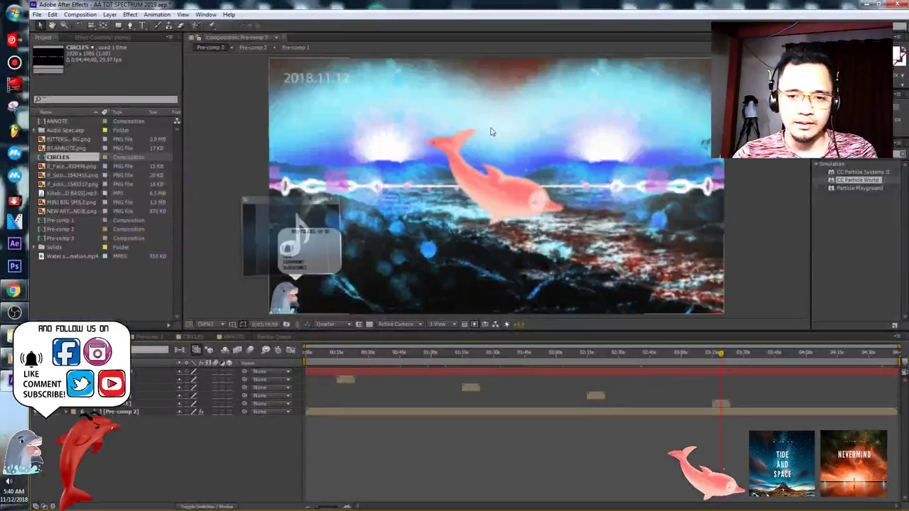
left_click(267, 324)
left_click(397, 247)
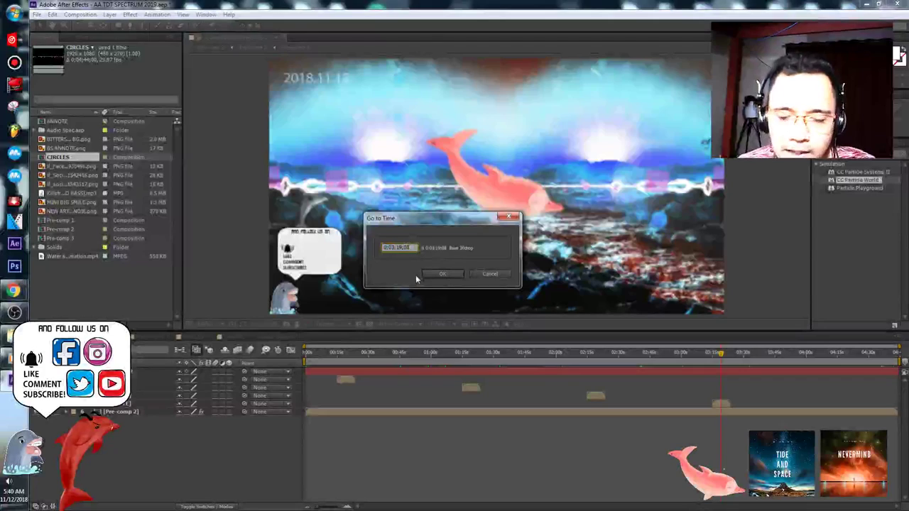
key("BackSpace")
key("BackSpace")
key("BackSpace")
key("BackSpace")
type("1;3")
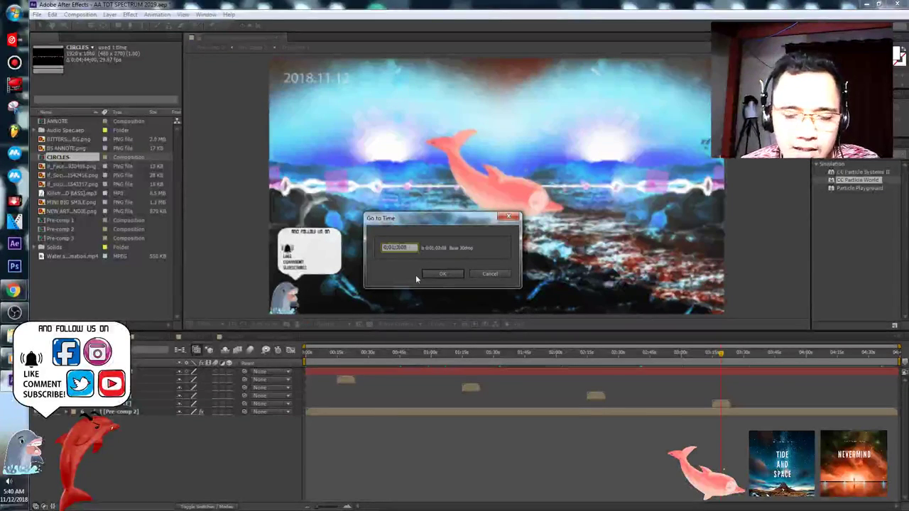
left_click(445, 273)
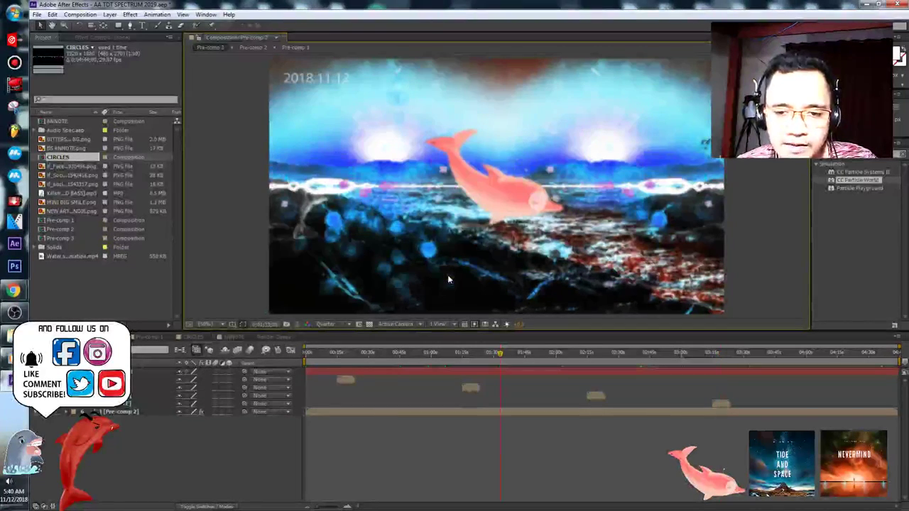
key("space")
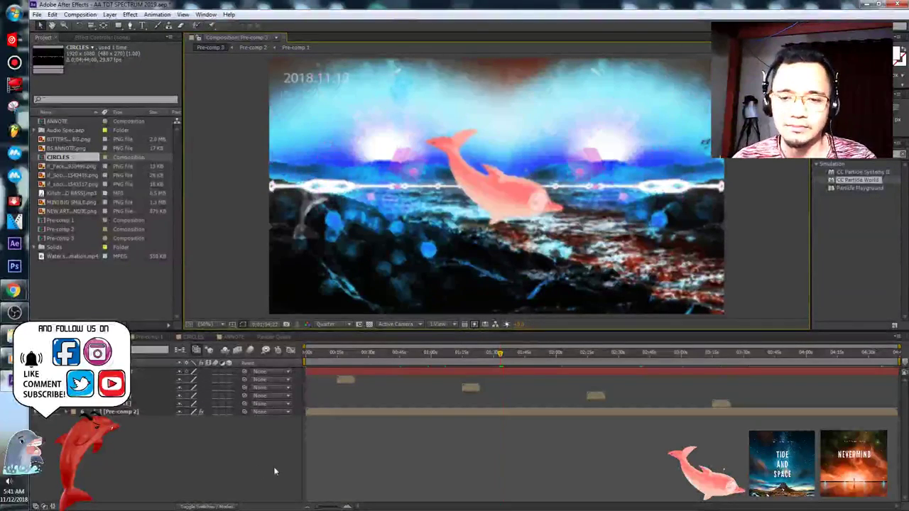
left_click(502, 354)
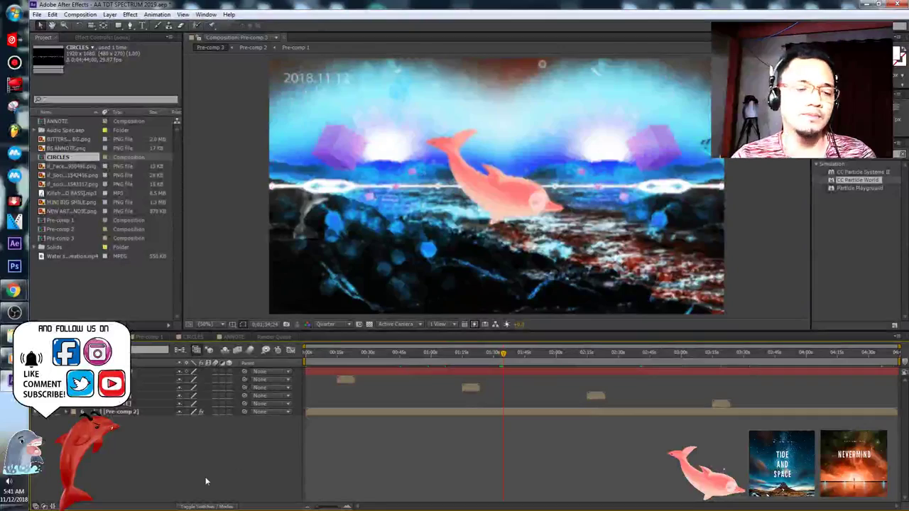
double_click(132, 412)
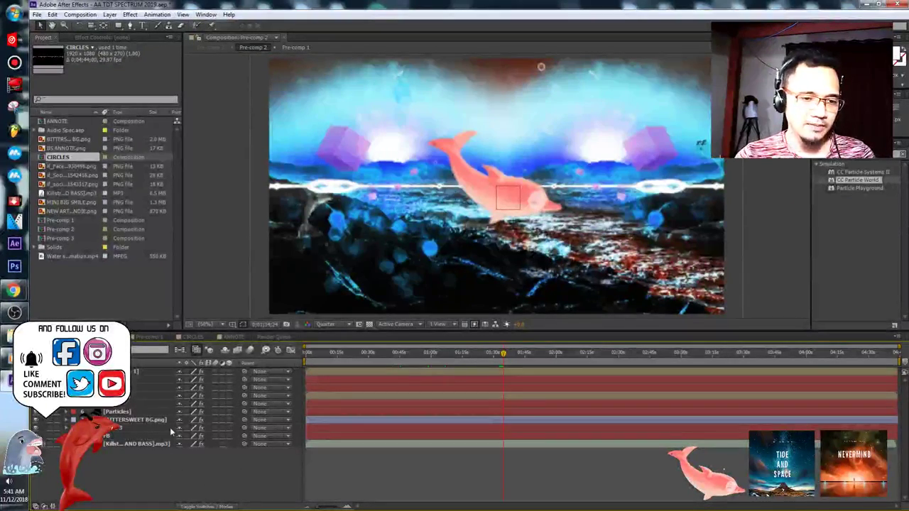
left_click(545, 199)
left_click_drag(623, 181, 556, 163)
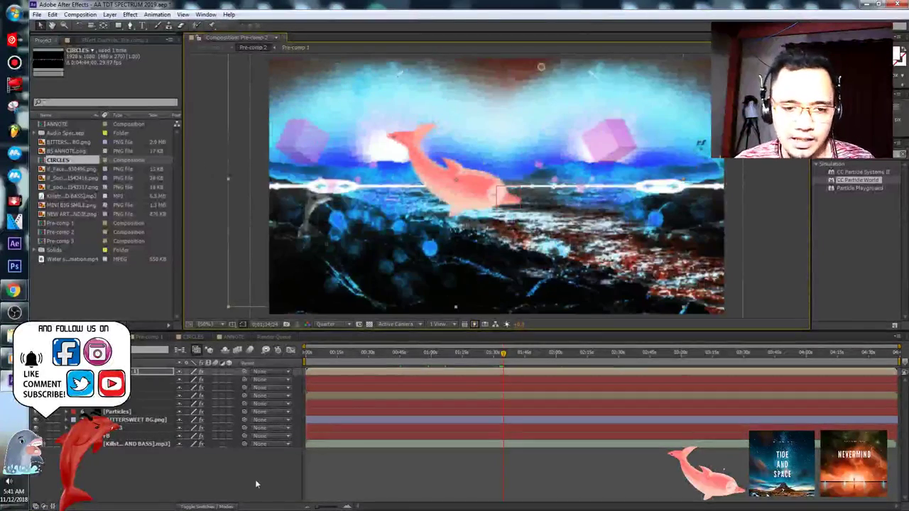
key("ctrl+z")
- Set the last value in the Scale 2 layer's Slider ease expression to 130
left_click(135, 372)
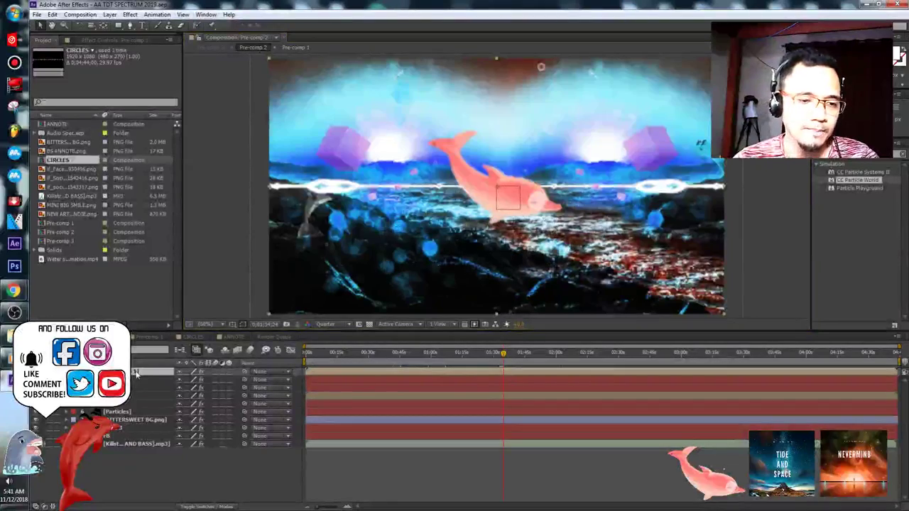
left_click(135, 387)
left_click(66, 388)
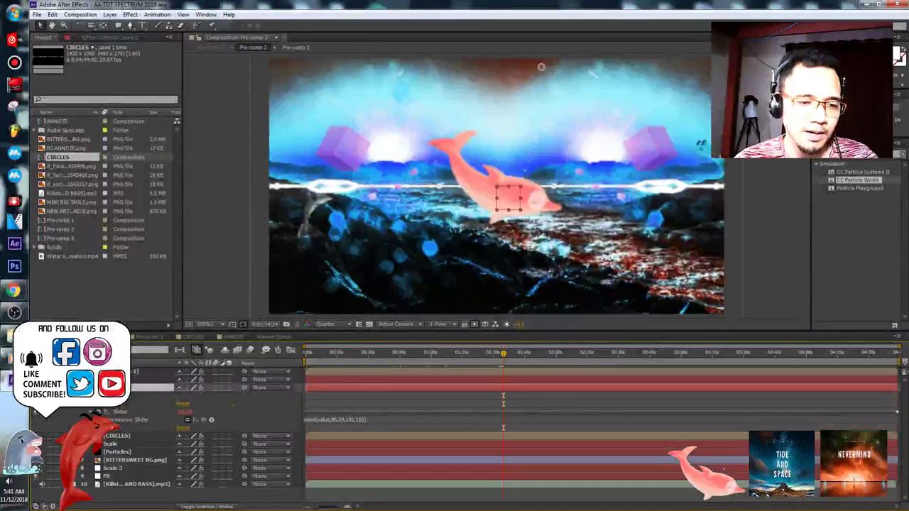
left_click(385, 419)
key("BackSpace")
type("3")
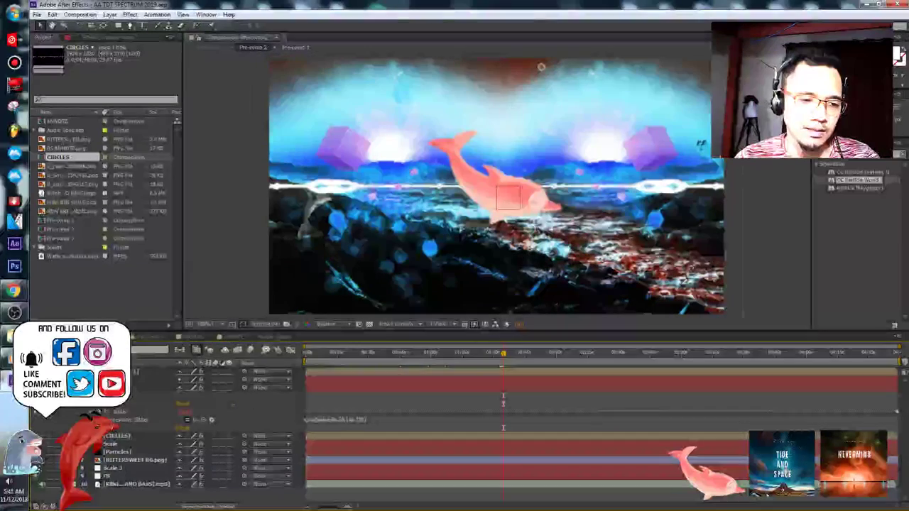
- Open the Slider expression of the layer above Scale 2 for editing, and collapse both layers
left_click(66, 379)
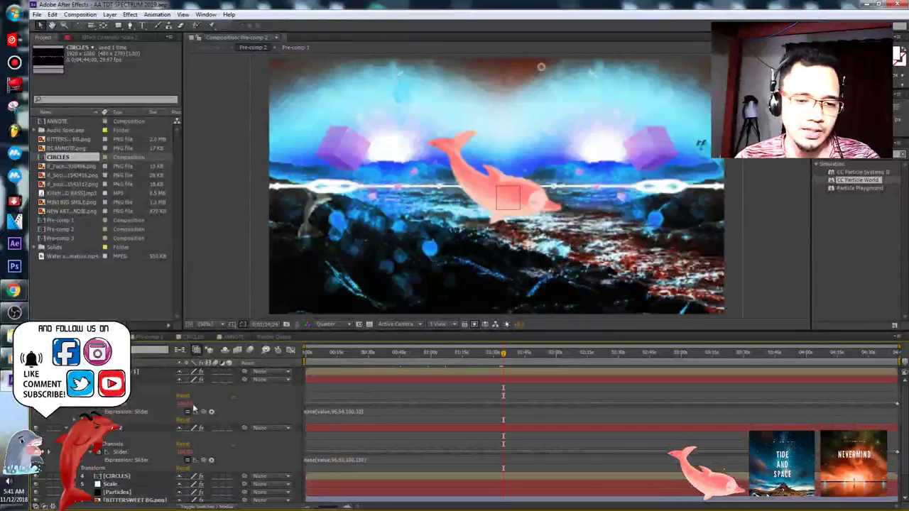
left_click(343, 412)
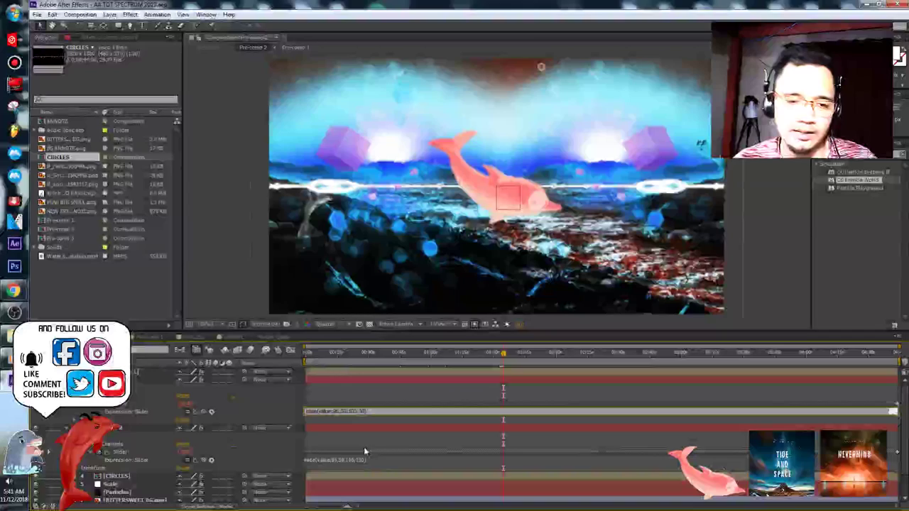
left_click(276, 401)
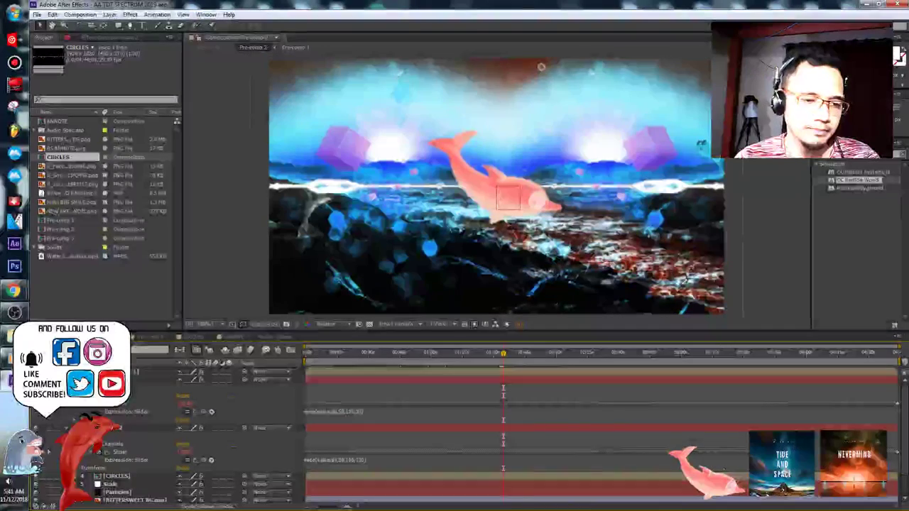
left_click(66, 379)
left_click(66, 387)
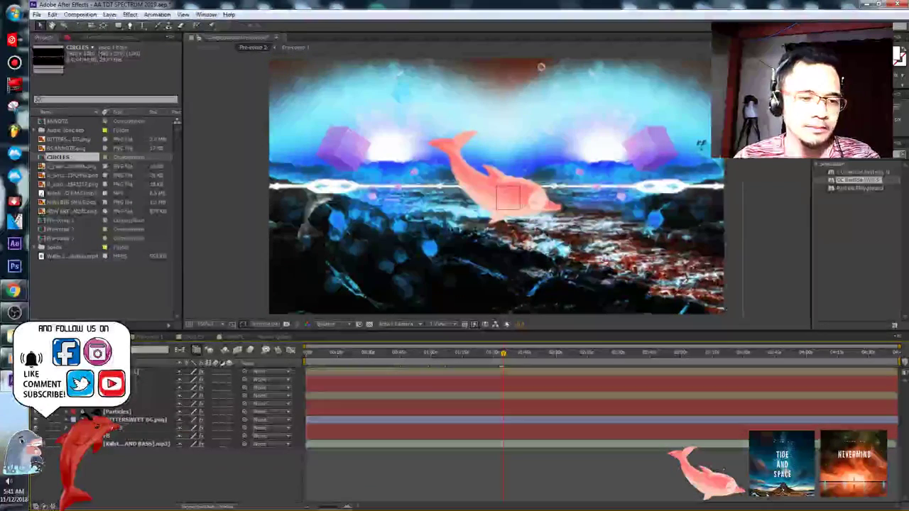
- Go back to Pre-comp 3, check the animation around 1:34 again, and save the project
left_click(57, 337)
left_click_drag(504, 353, 499, 356)
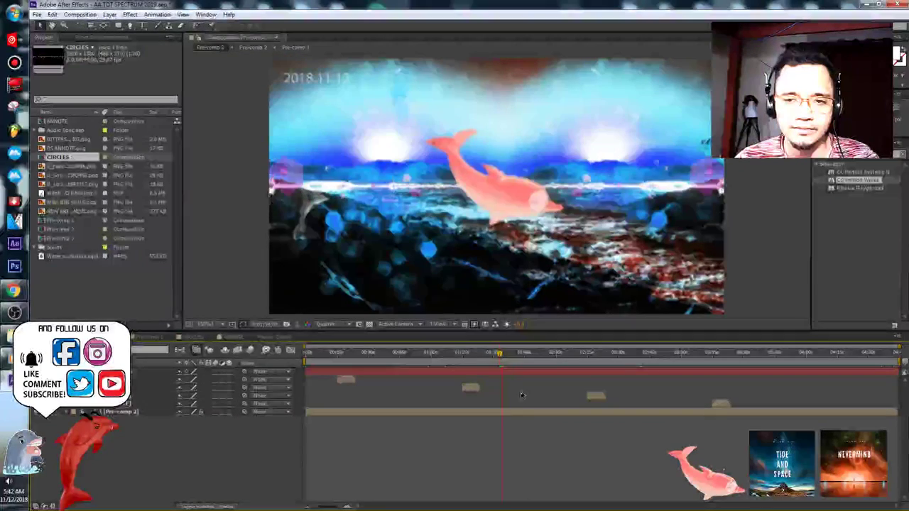
key("ctrl+s")
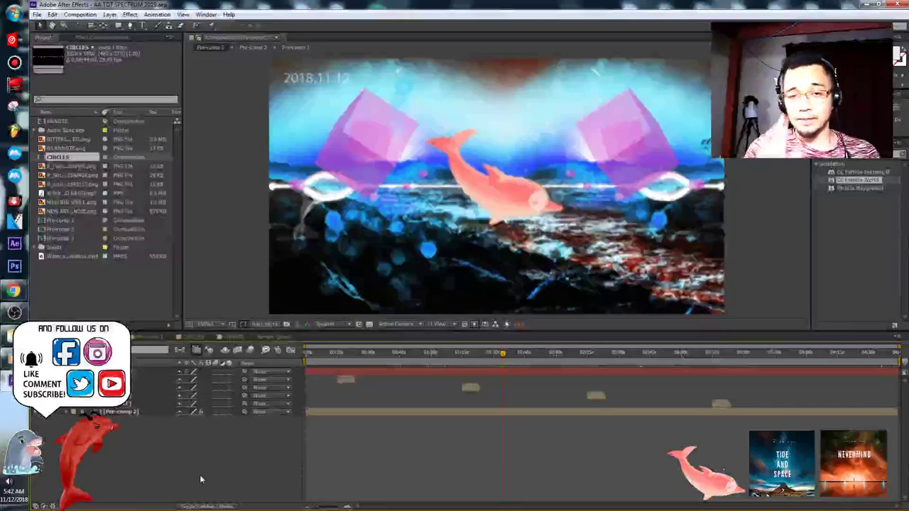
- Select all Pre-comp 3 layers, add the composition to the render queue, and start rendering it
key("ctrl+a")
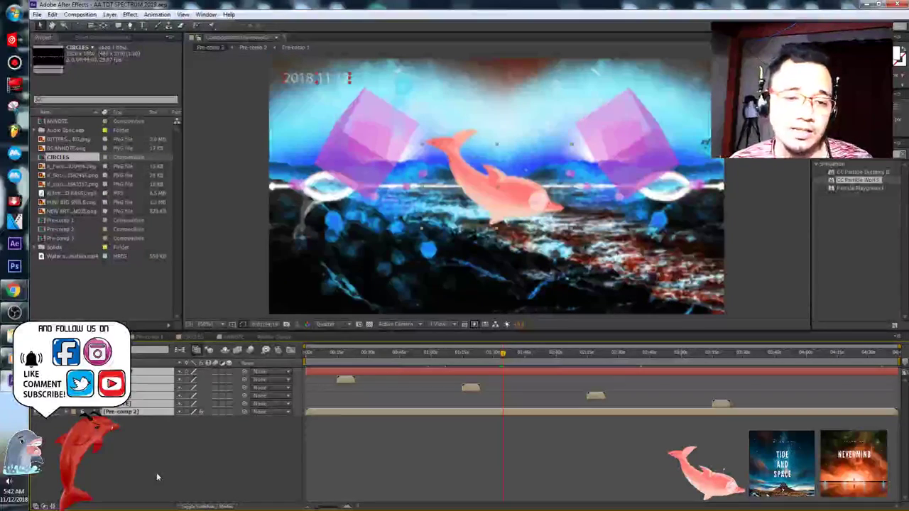
left_click(36, 14)
mouse_move(114, 158)
left_click(222, 158)
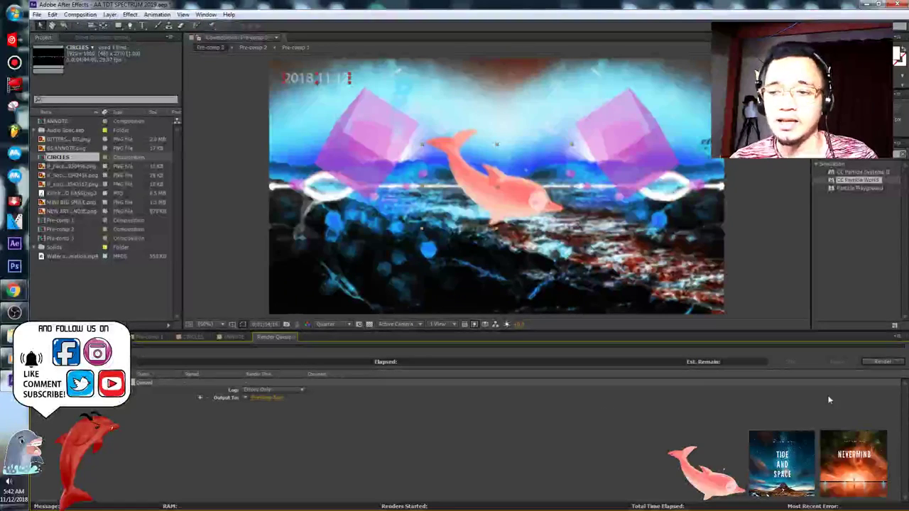
left_click(50, 382)
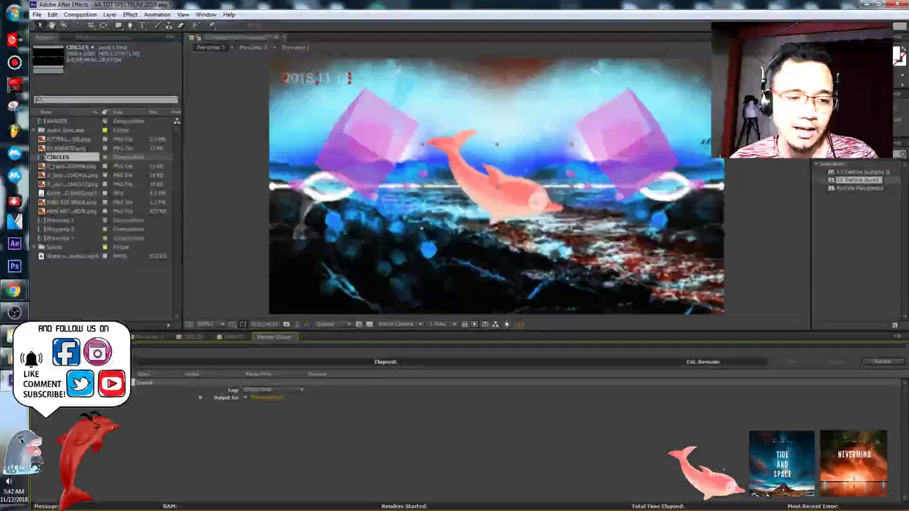
left_click(49, 382)
left_click(134, 382)
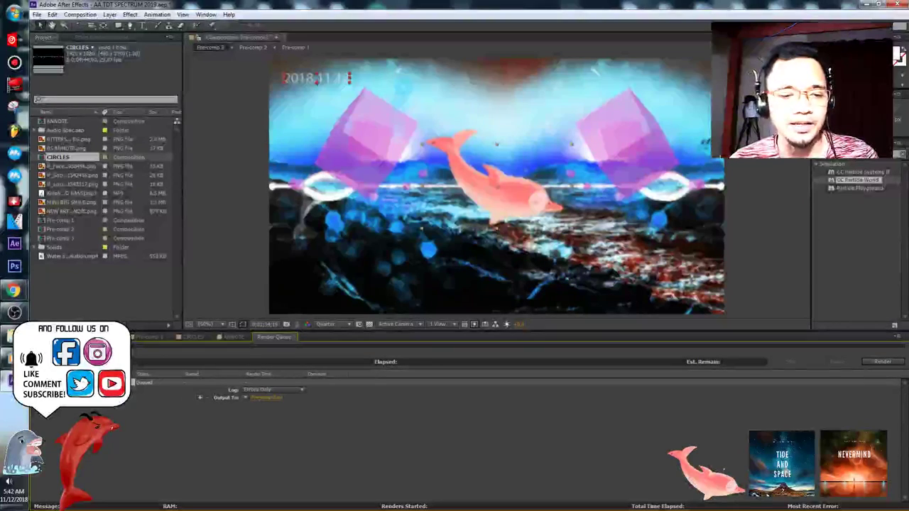
left_click(886, 362)
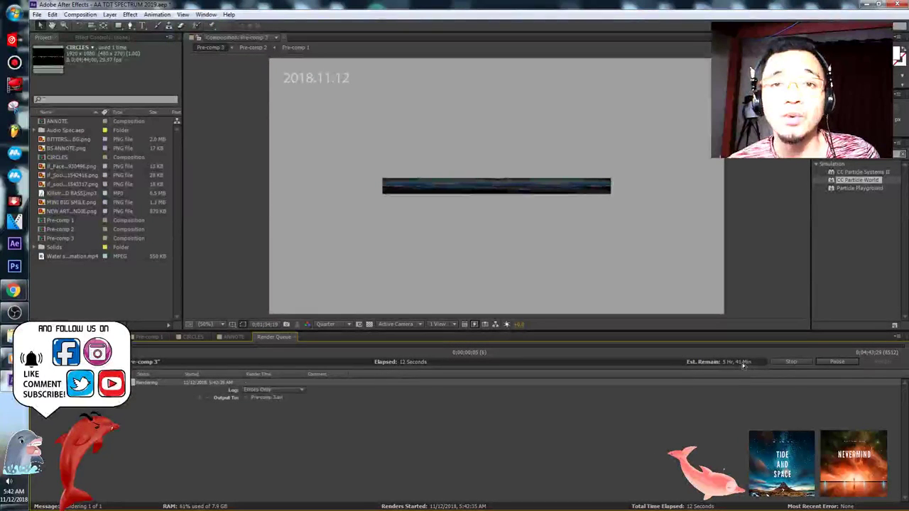
- Stop the Pre-comp 3 render and remove both of its items from the render queue
left_click(791, 362)
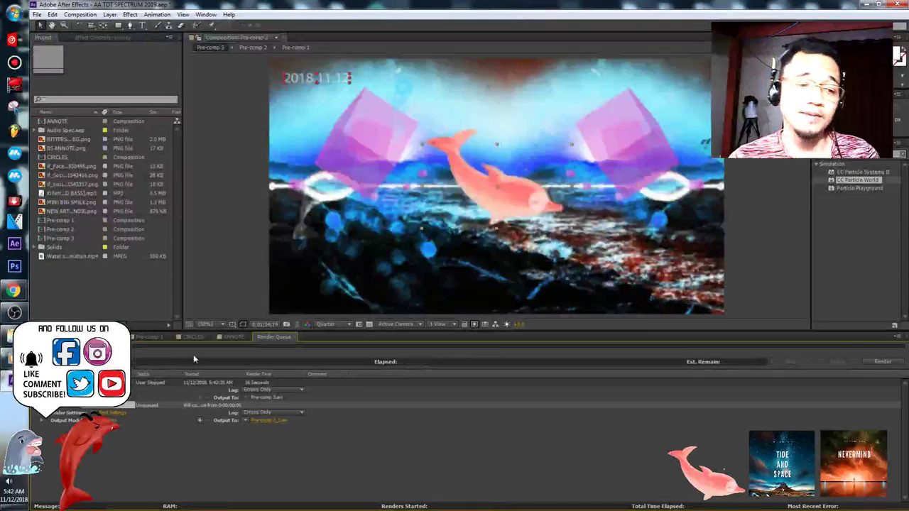
left_click(146, 382)
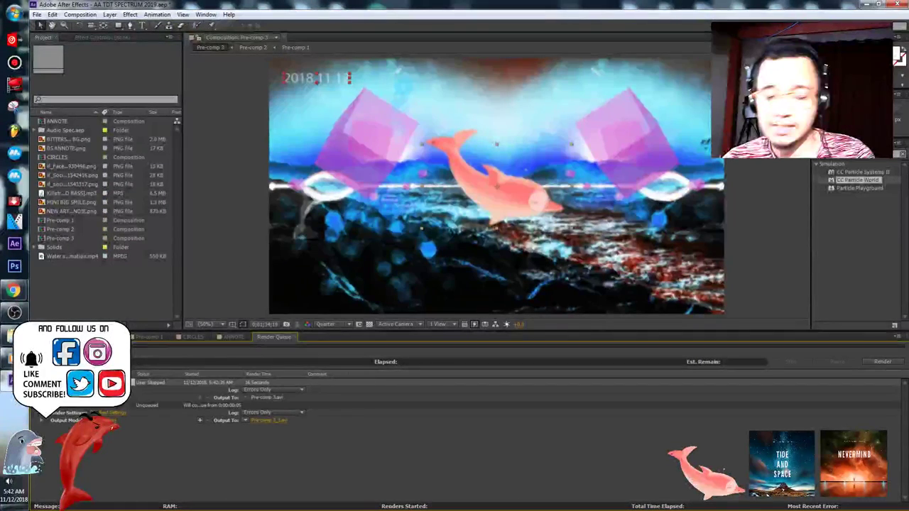
key("Delete")
key("Delete")
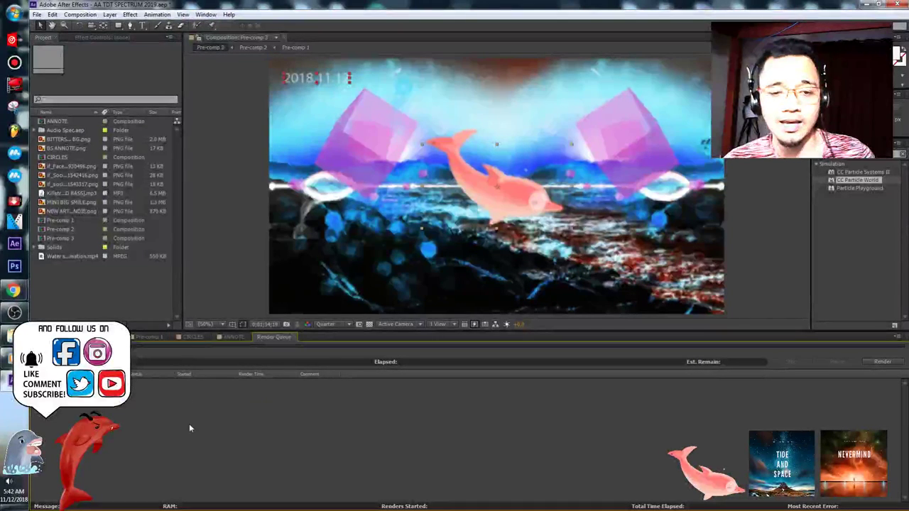
- Minimize the open windows, refresh the desktop, and delete the partially rendered video file
left_click(867, 6)
left_click(867, 7)
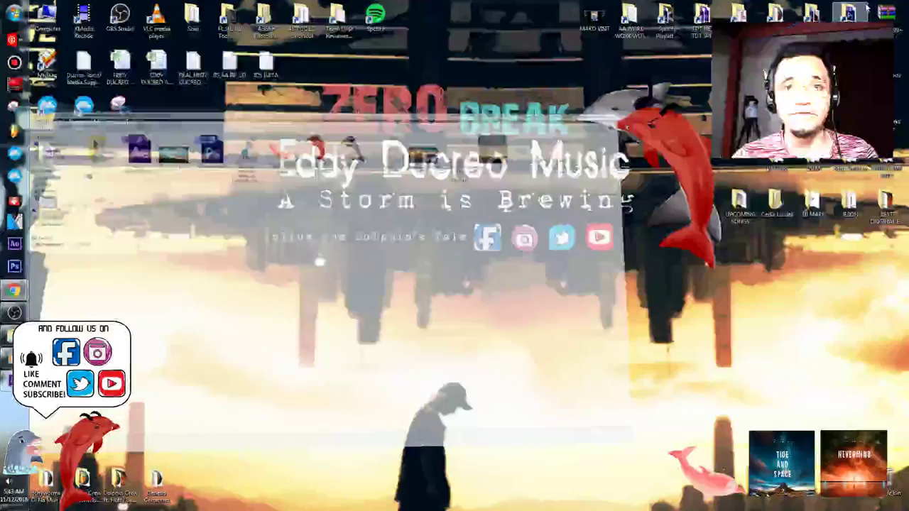
right_click(352, 163)
left_click(381, 191)
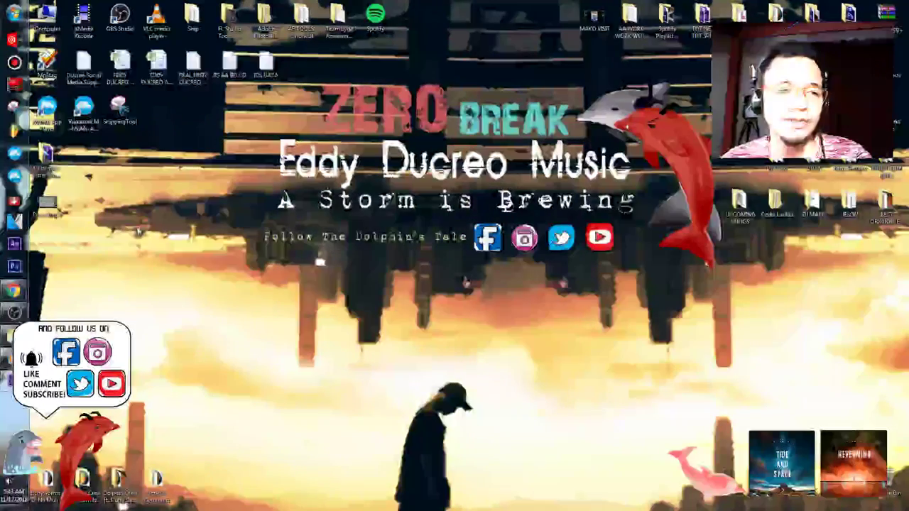
key("Delete")
key("Return")
- Switch back to After Effects and quit it, saving the changes to AA TDT SPECTRUM 2019.aep
mouse_move(12, 293)
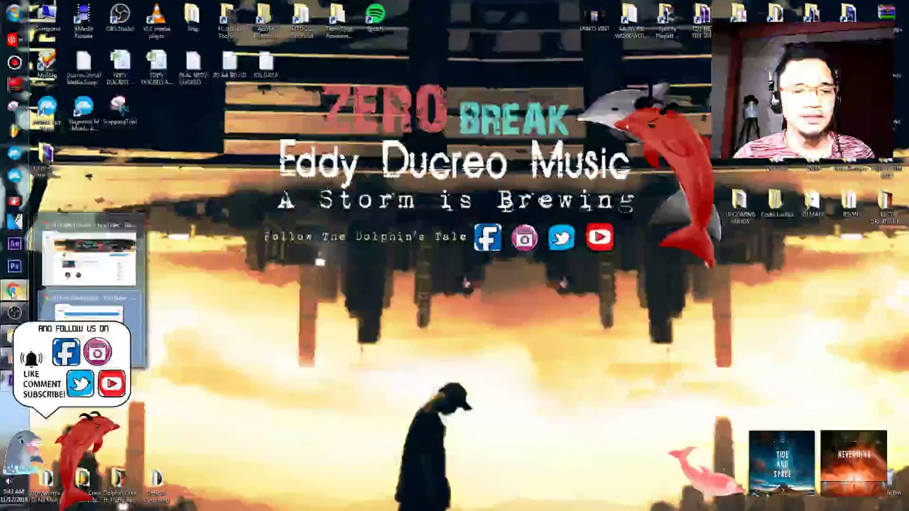
left_click(11, 381)
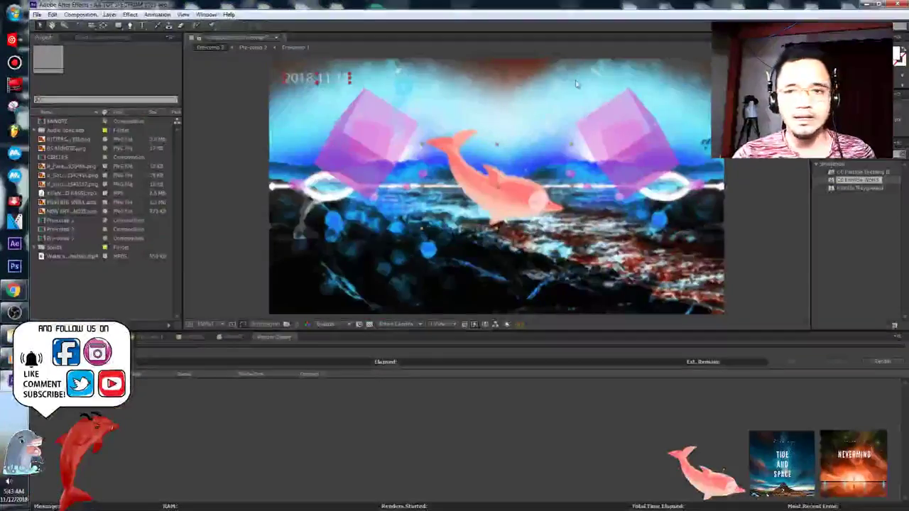
key("ctrl+q")
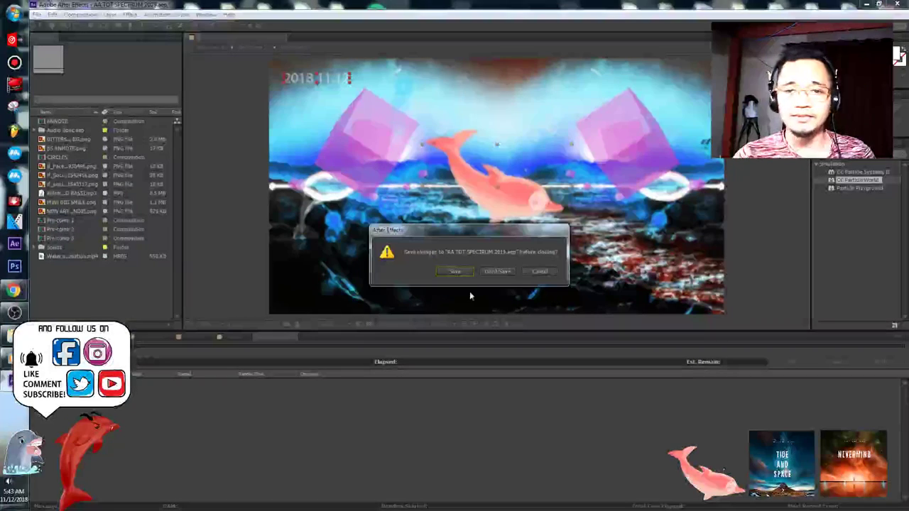
left_click(458, 271)
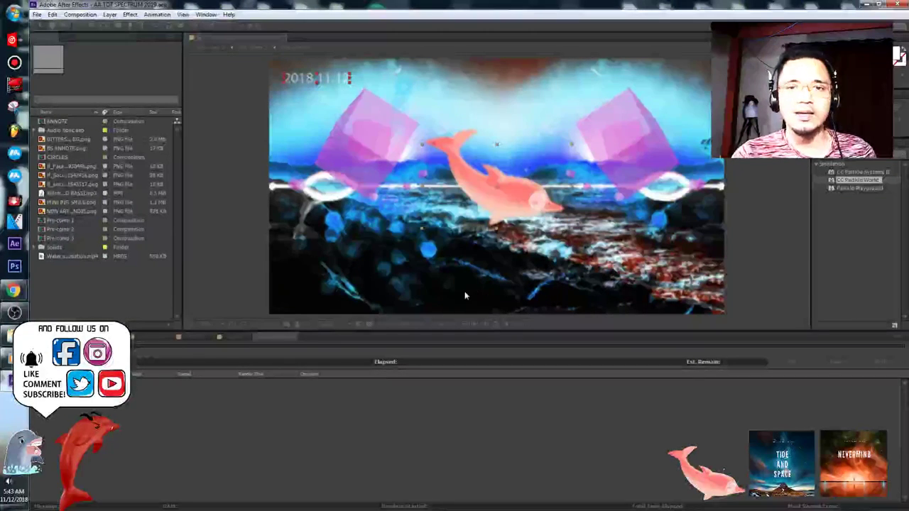